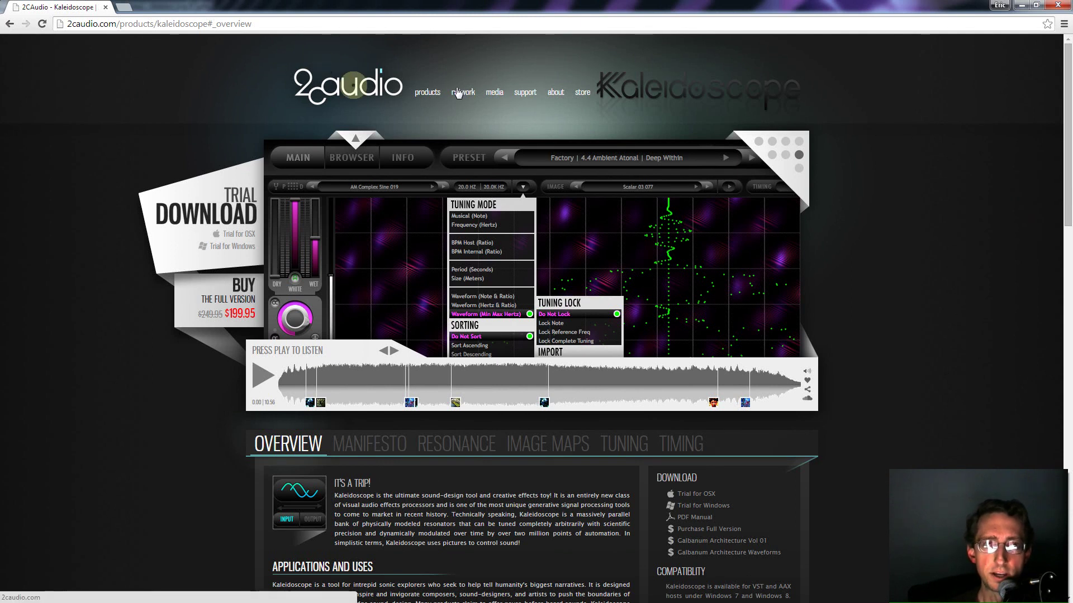
# Step: Leave the 2caudio Kaleidoscope product page and bring up the KaleidoscopeReview Ableton set
pyautogui.moveTo(462, 92)
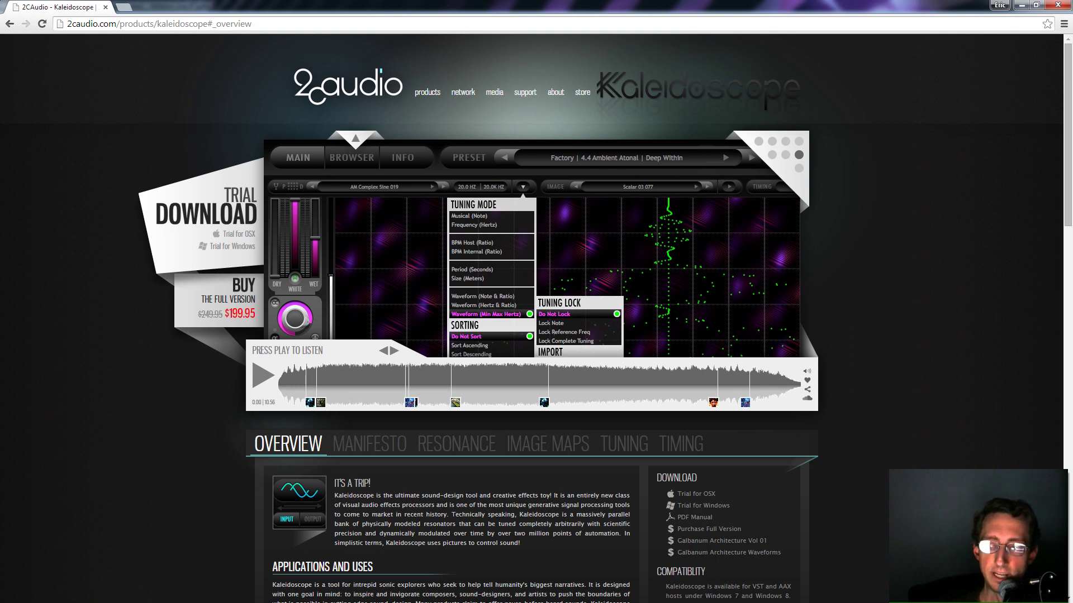
pyautogui.hotkey('alt', 'Tab')
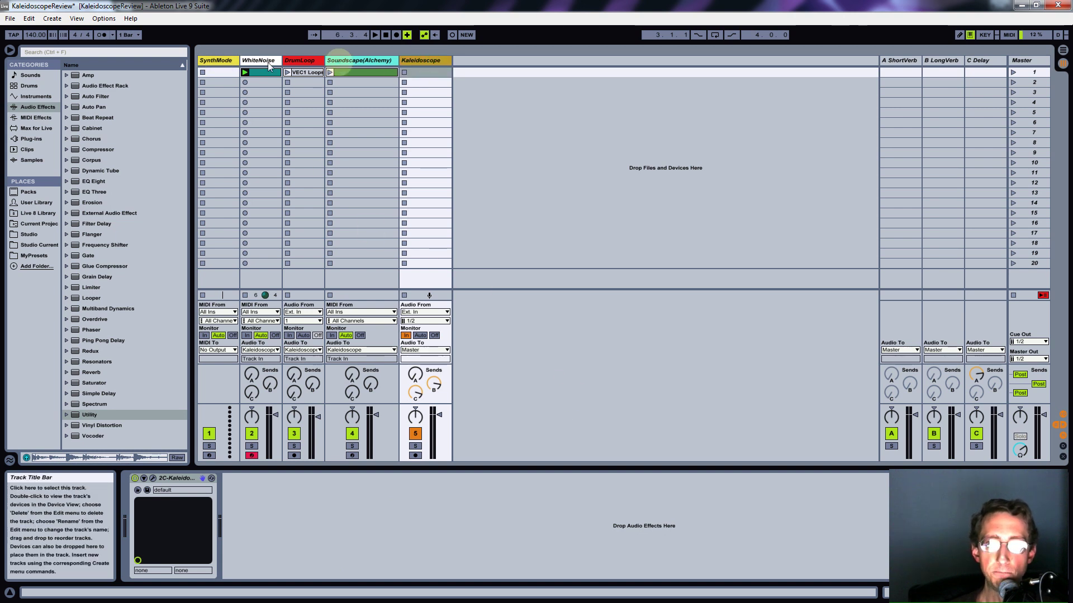
# Step: Delete the 2C-Kaleidoscope device from the Kaleidoscope track, then list installed plug-ins with Synths expanded
pyautogui.click(222, 60)
pyautogui.click(419, 59)
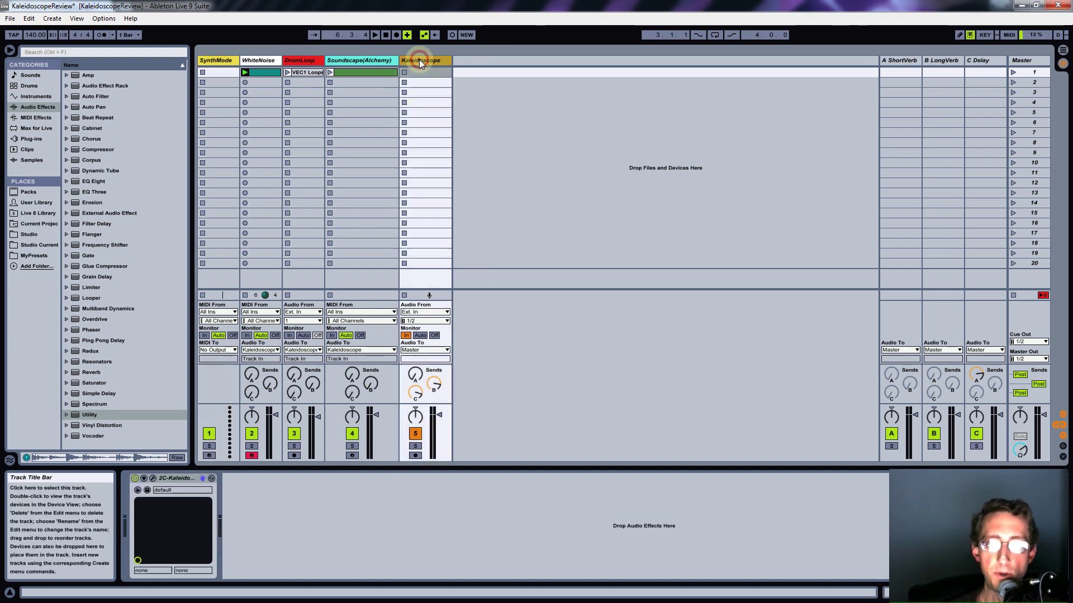
pyautogui.click(169, 478)
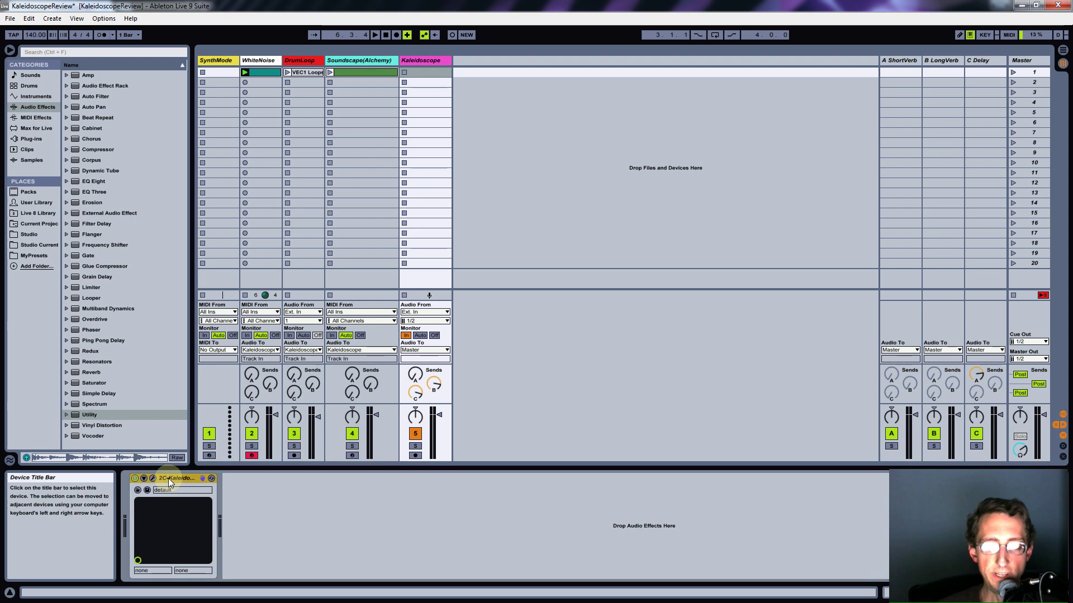
pyautogui.press('Delete')
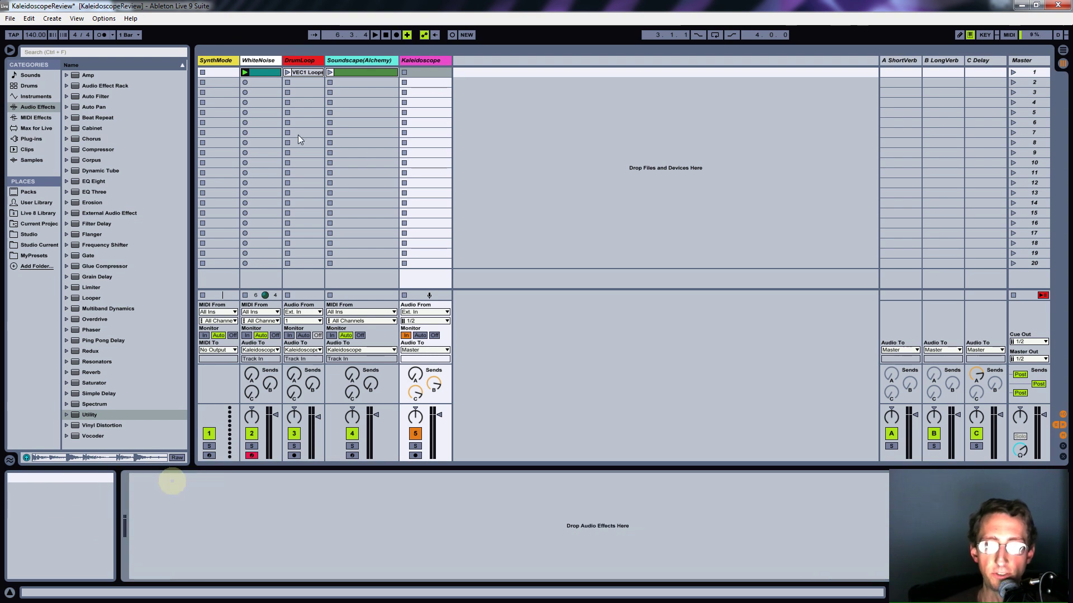
pyautogui.click(213, 59)
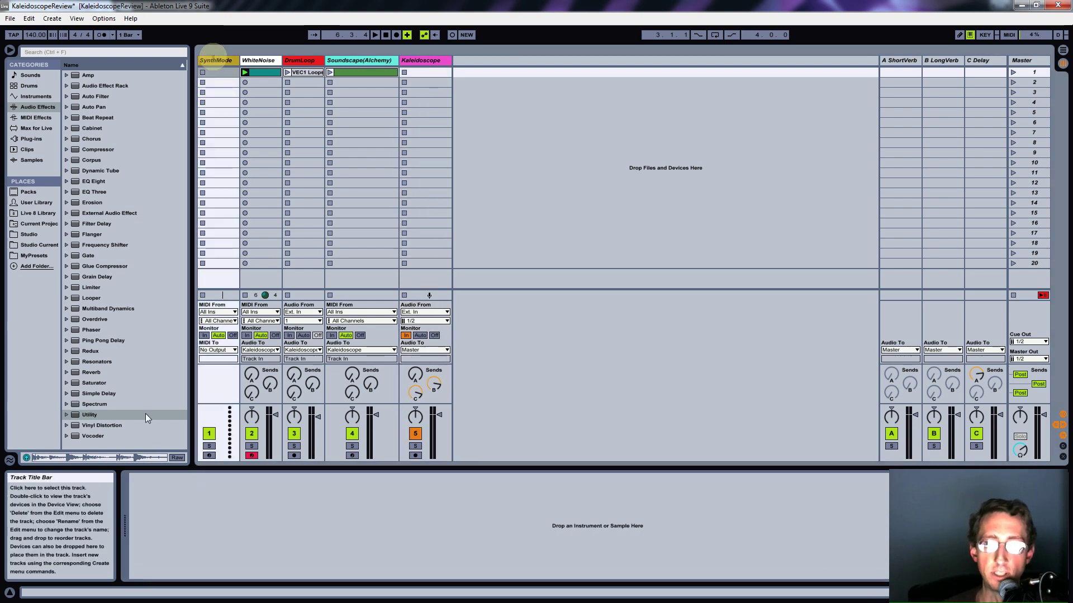
pyautogui.click(32, 139)
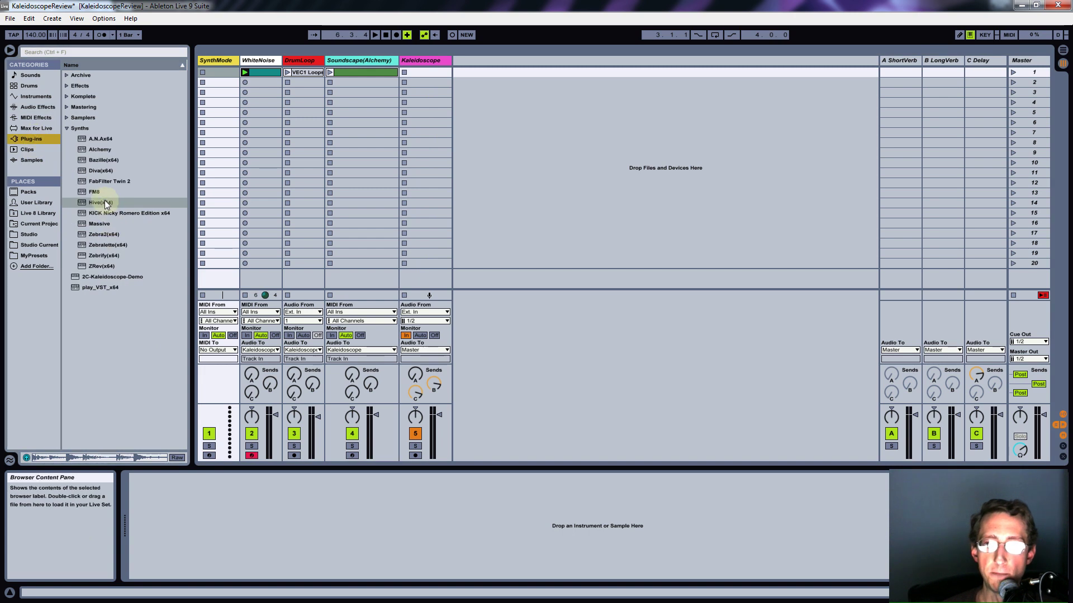
# Step: Load 2C-Kaleidoscope-Demo onto the SynthMode track and raise its White level to the maximum 200
pyautogui.moveTo(112, 277); pyautogui.dragTo(221, 238)
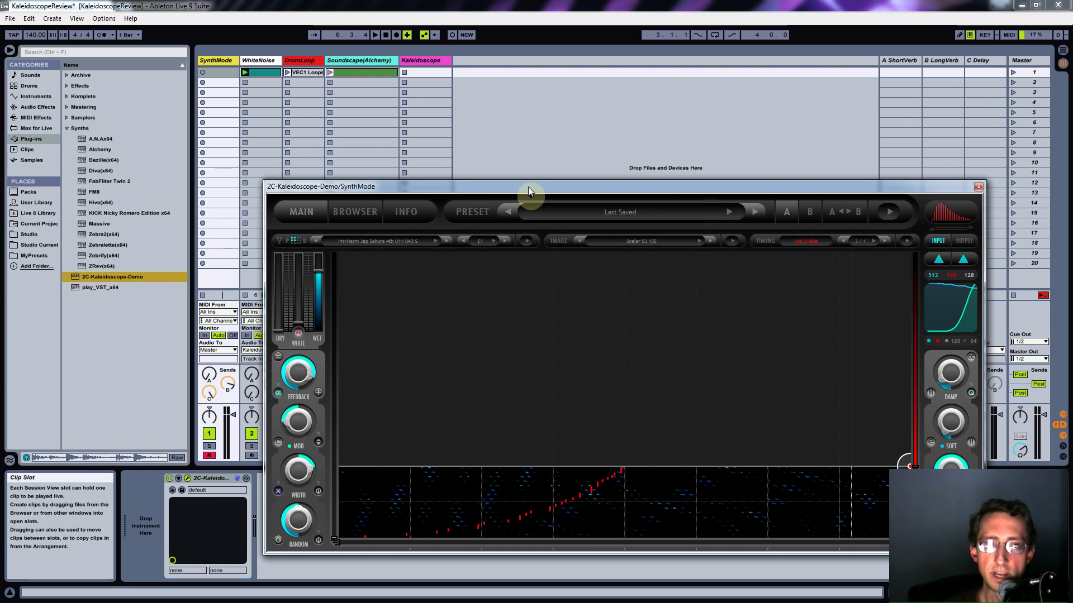
pyautogui.moveTo(527, 187); pyautogui.dragTo(419, 71)
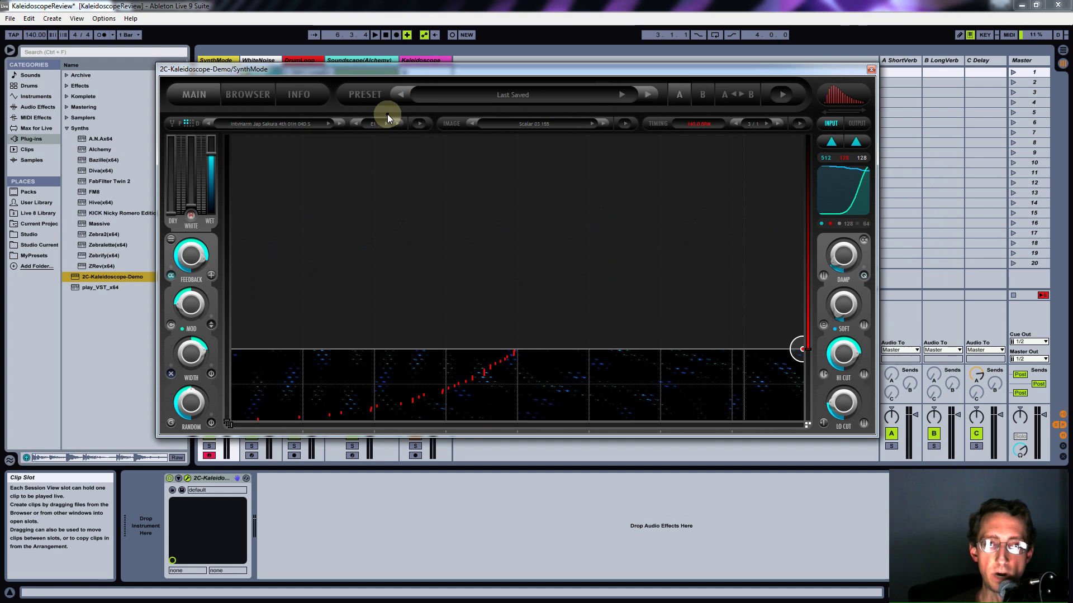
pyautogui.click(176, 197)
pyautogui.moveTo(190, 207); pyautogui.dragTo(226, 152)
# Step: Bring up Kaleidoscope's preset browser showing the Factory and User folders
pyautogui.click(503, 256)
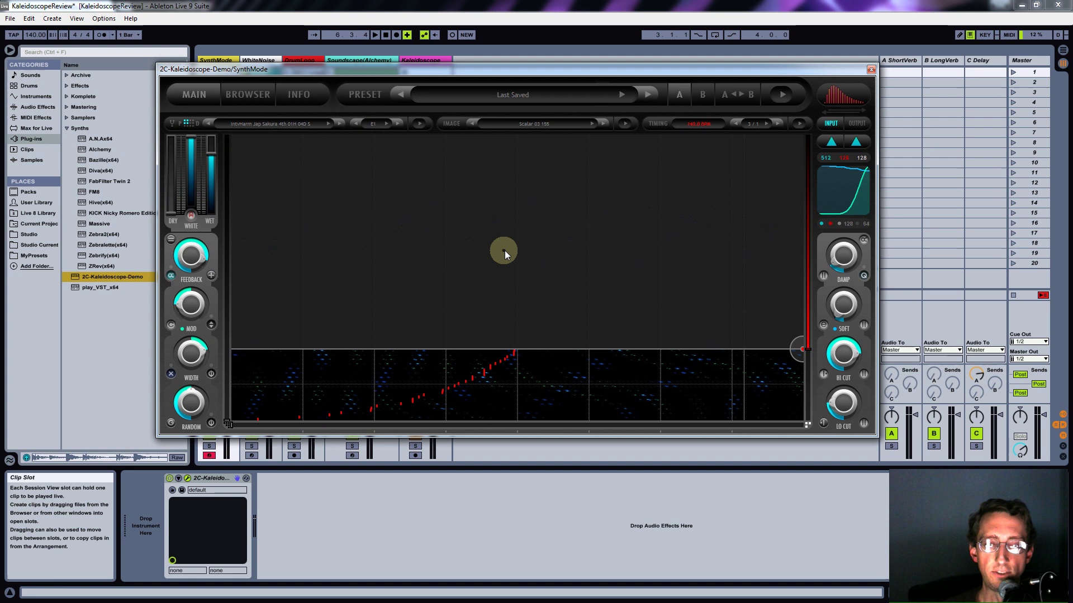
pyautogui.click(549, 189)
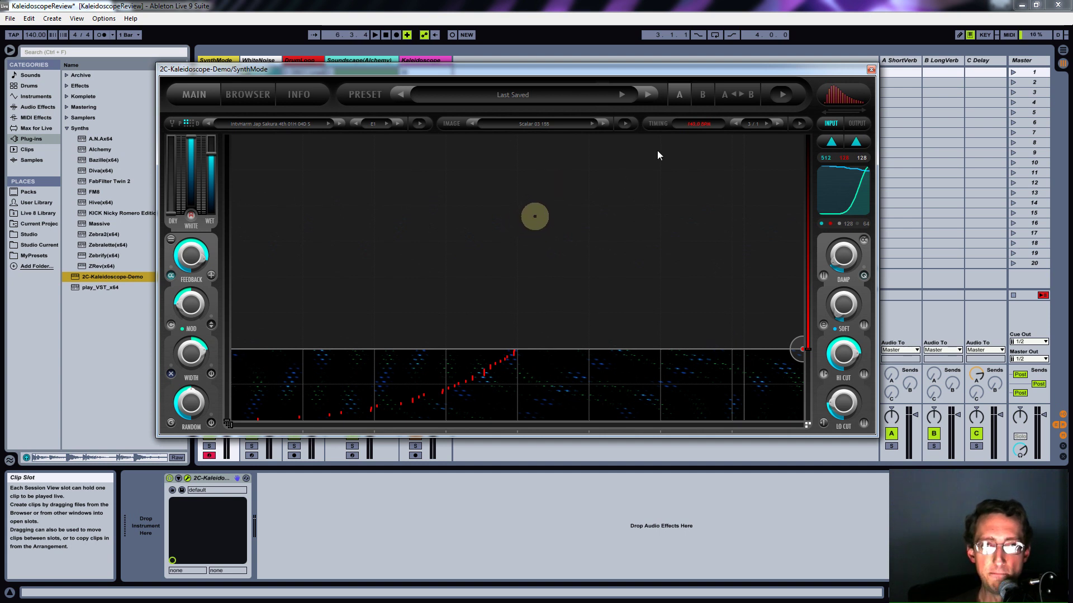
pyautogui.click(511, 96)
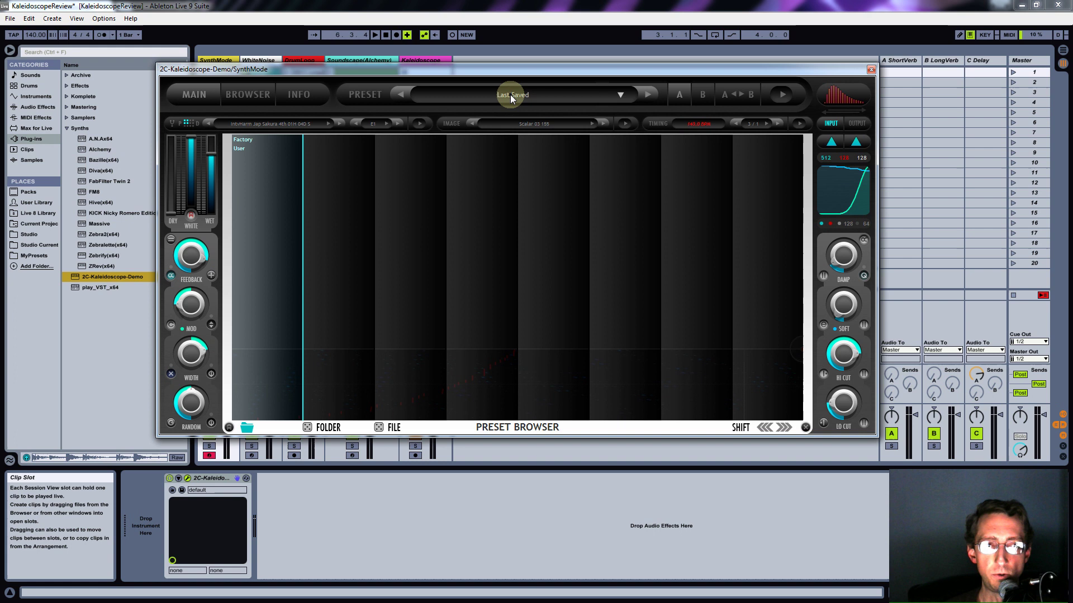
# Step: Load the Factory preset Jaws In Tokyo from the 1.1 Rhythmic Melodic category
pyautogui.click(242, 140)
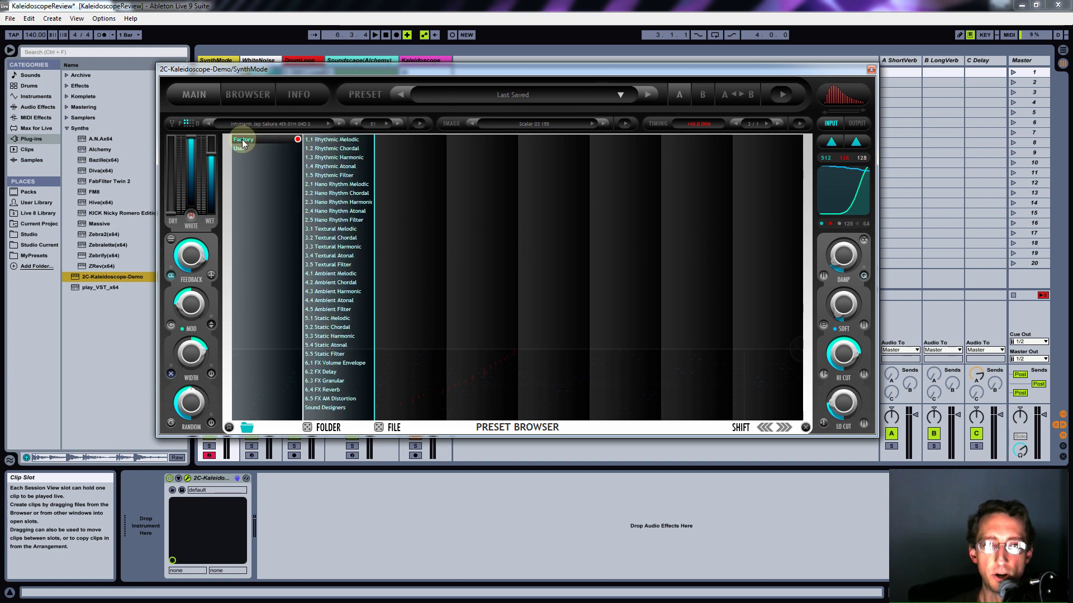
pyautogui.click(345, 140)
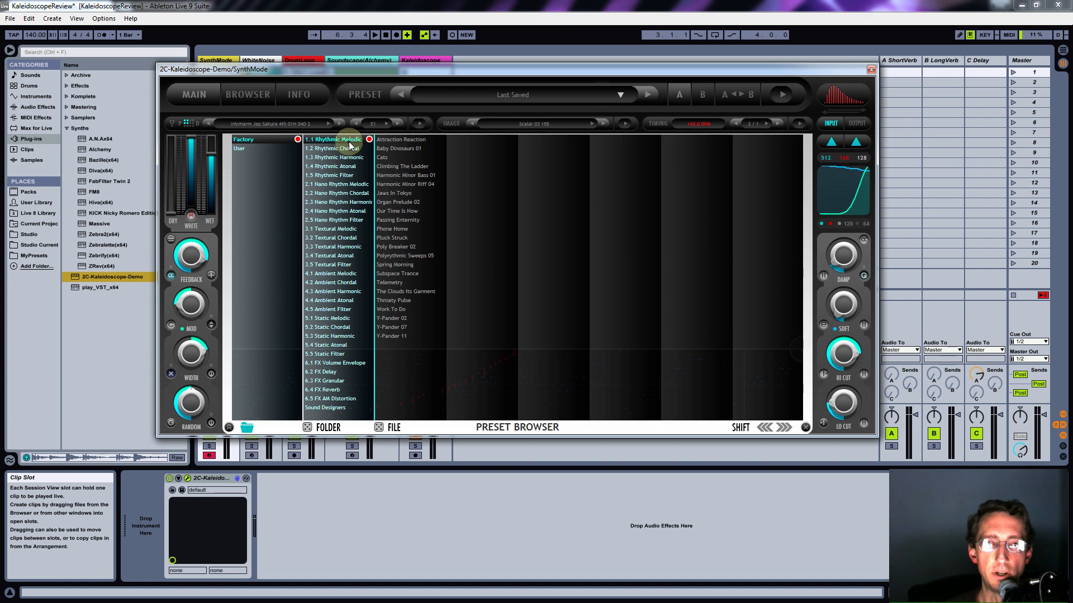
pyautogui.doubleClick(403, 194)
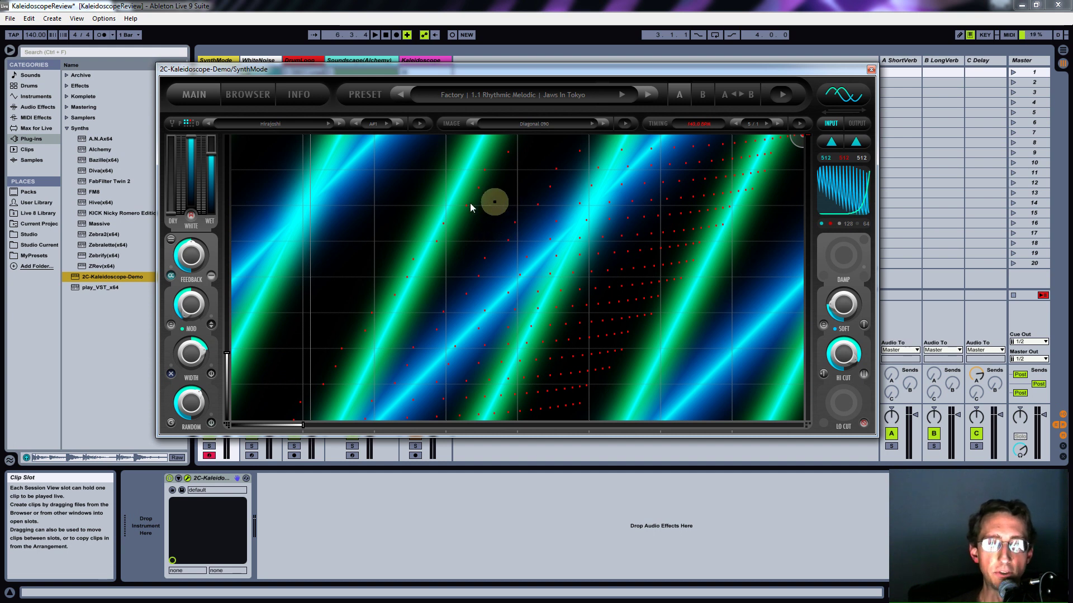
# Step: Move the plugin window off the clip slots and start playback from the beginning
pyautogui.click(445, 226)
pyautogui.moveTo(519, 232); pyautogui.dragTo(576, 231)
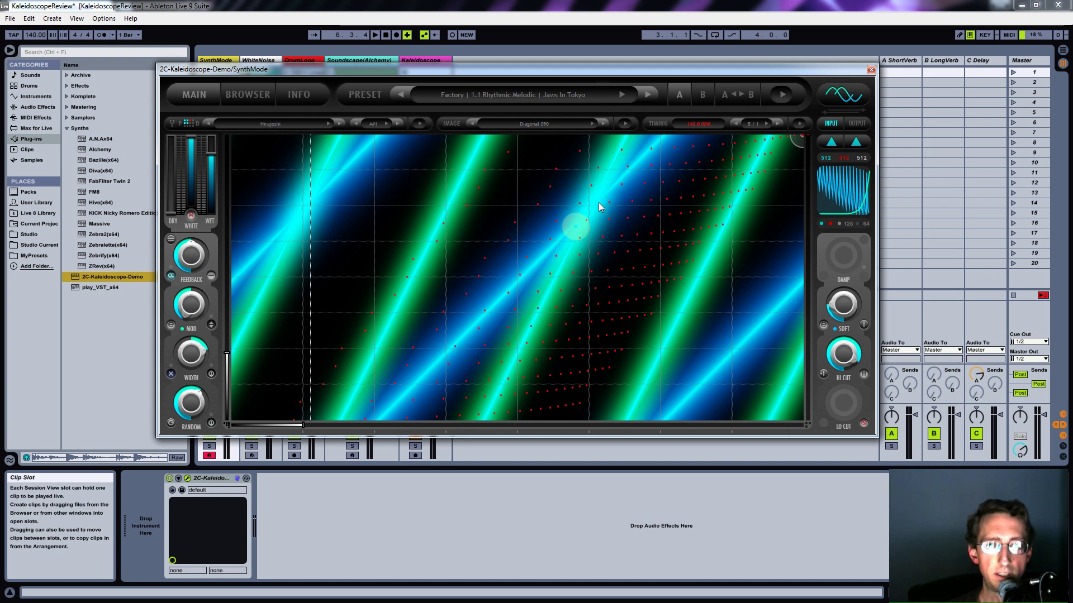
pyautogui.click(564, 219)
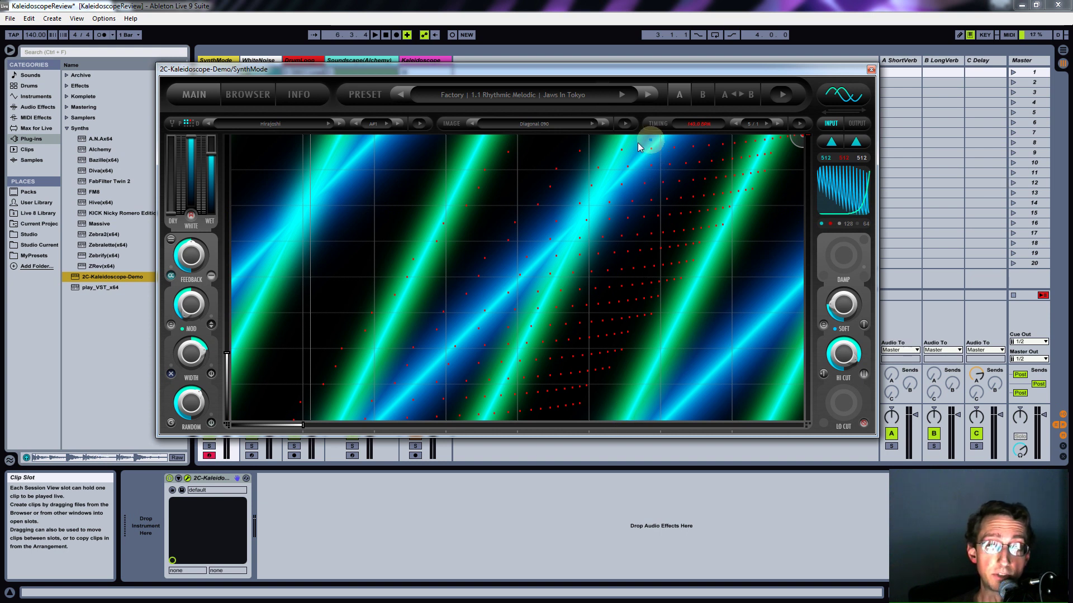
pyautogui.moveTo(351, 67); pyautogui.dragTo(368, 83)
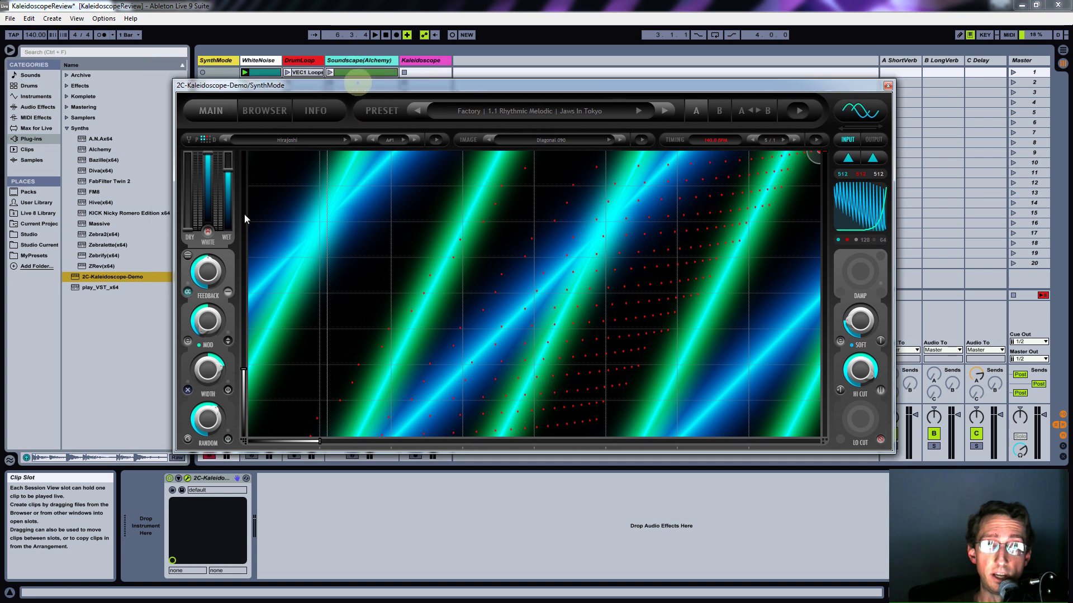
pyautogui.click(376, 36)
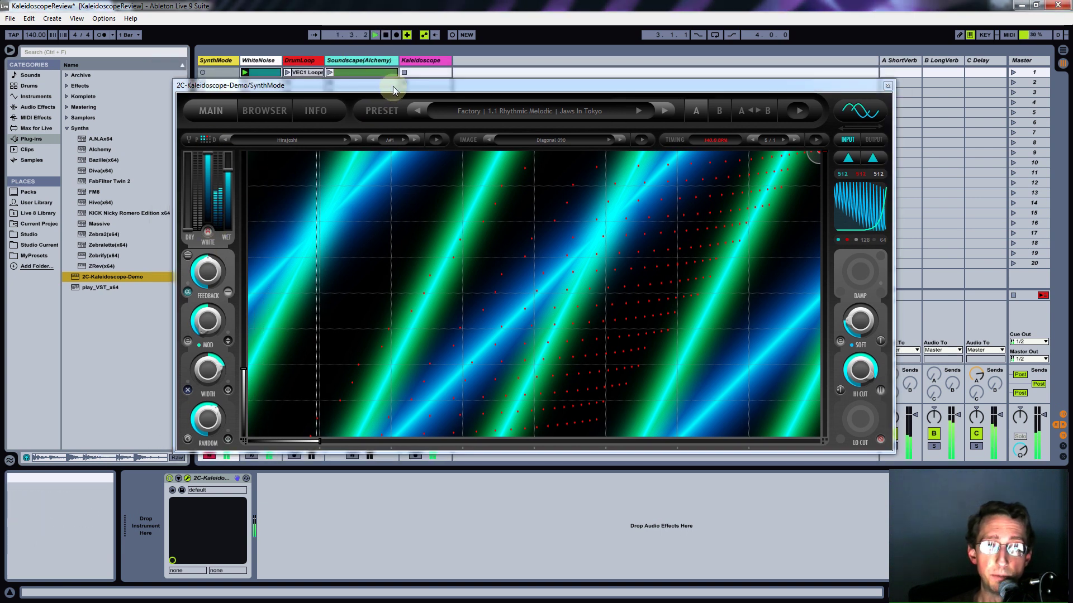
# Step: Stop the WhiteNoise track's clip and restart playback of the set
pyautogui.moveTo(412, 89); pyautogui.dragTo(557, 96)
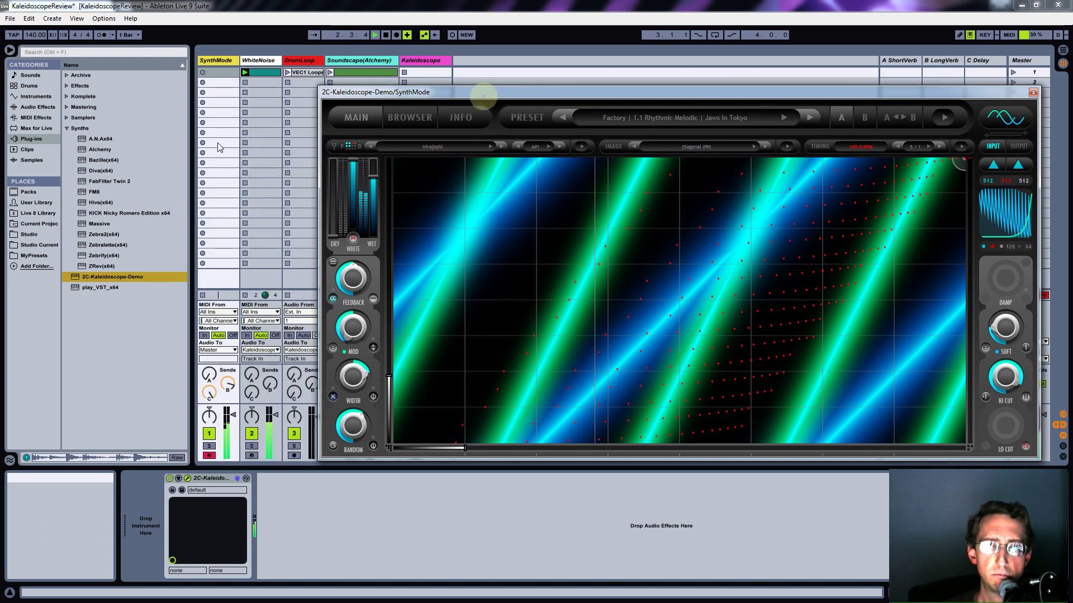
pyautogui.click(244, 296)
pyautogui.press('space')
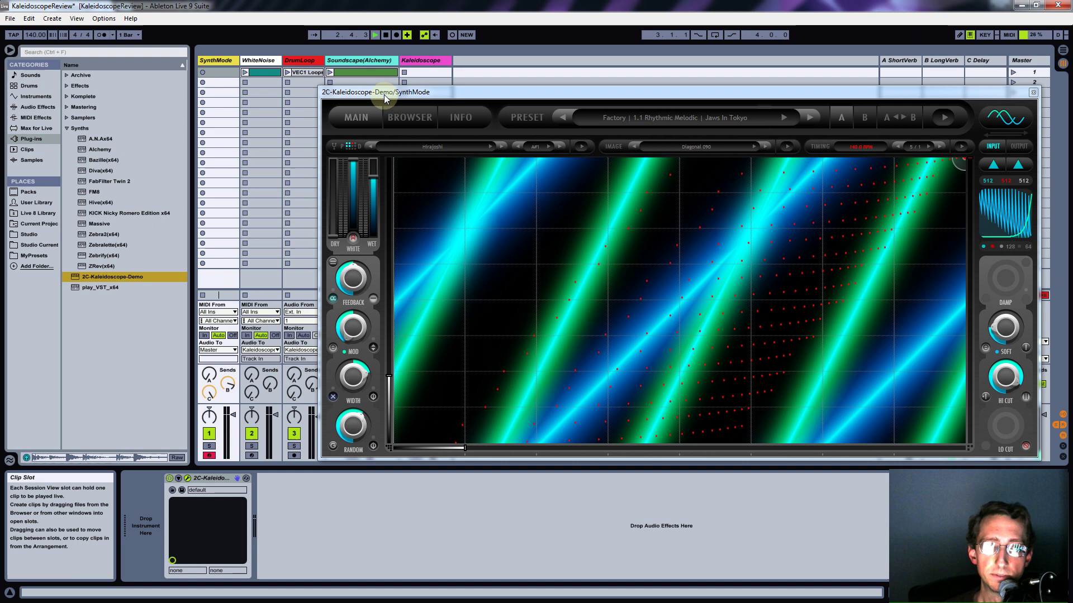
pyautogui.moveTo(391, 95); pyautogui.dragTo(221, 89)
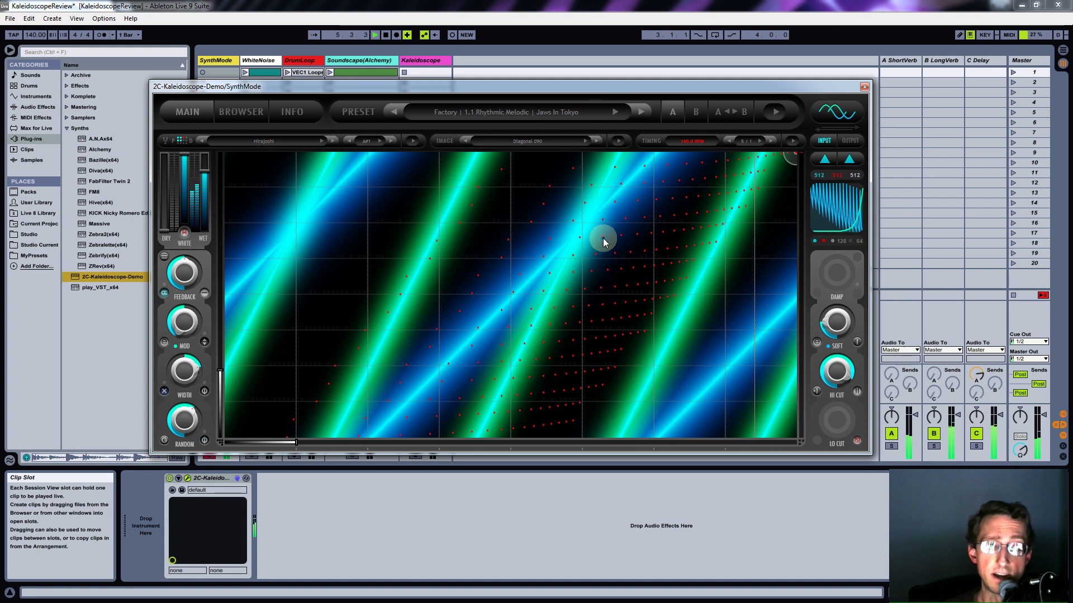
# Step: Change Kaleidoscope's tuning from Hirajoshi to Greek-DE GA C
pyautogui.click(288, 142)
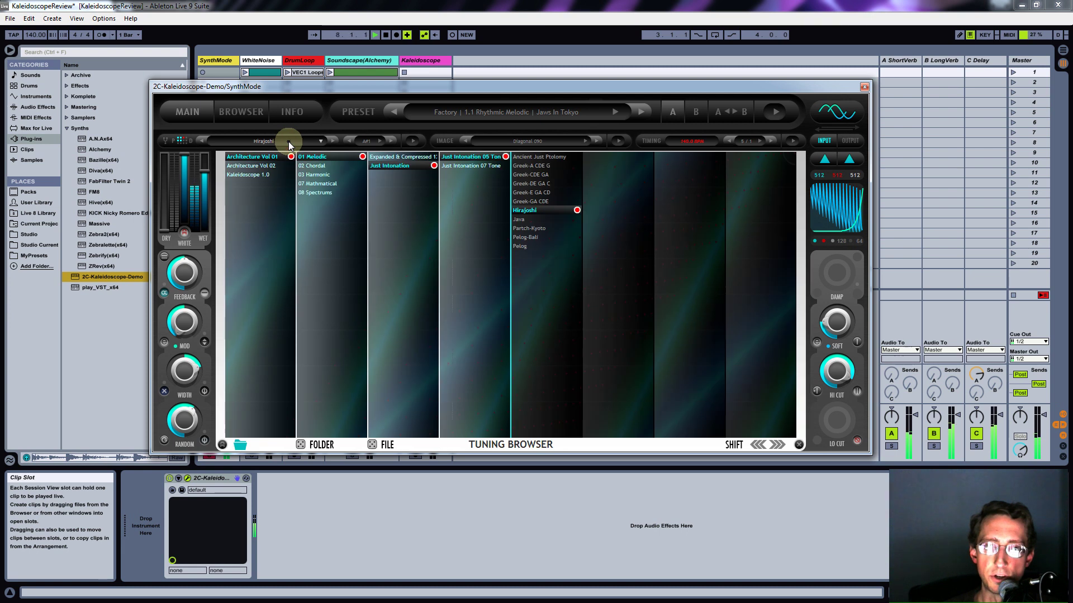
pyautogui.click(537, 185)
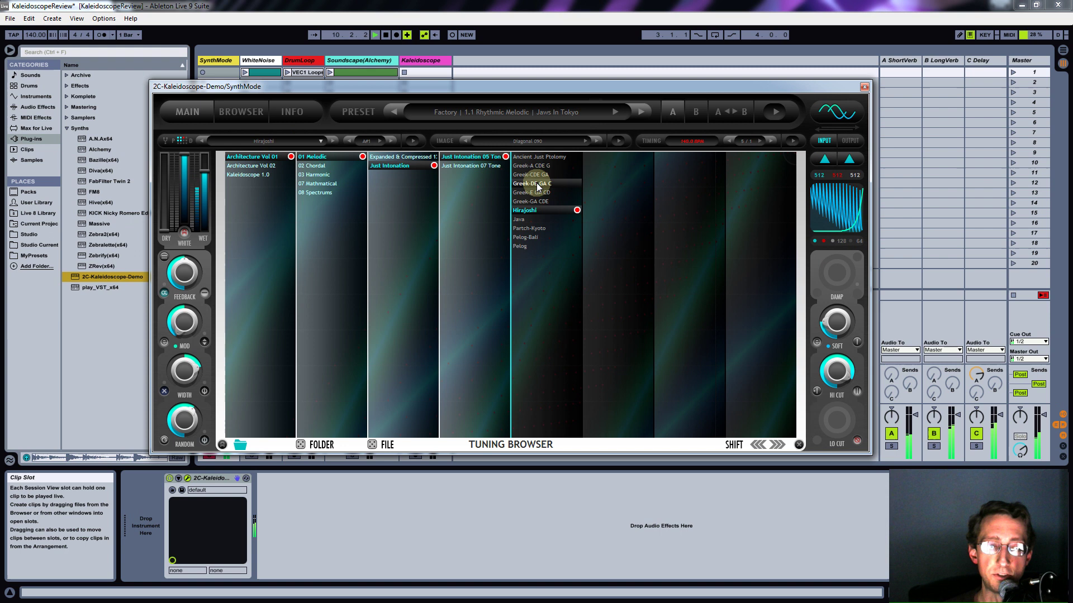
pyautogui.click(536, 184)
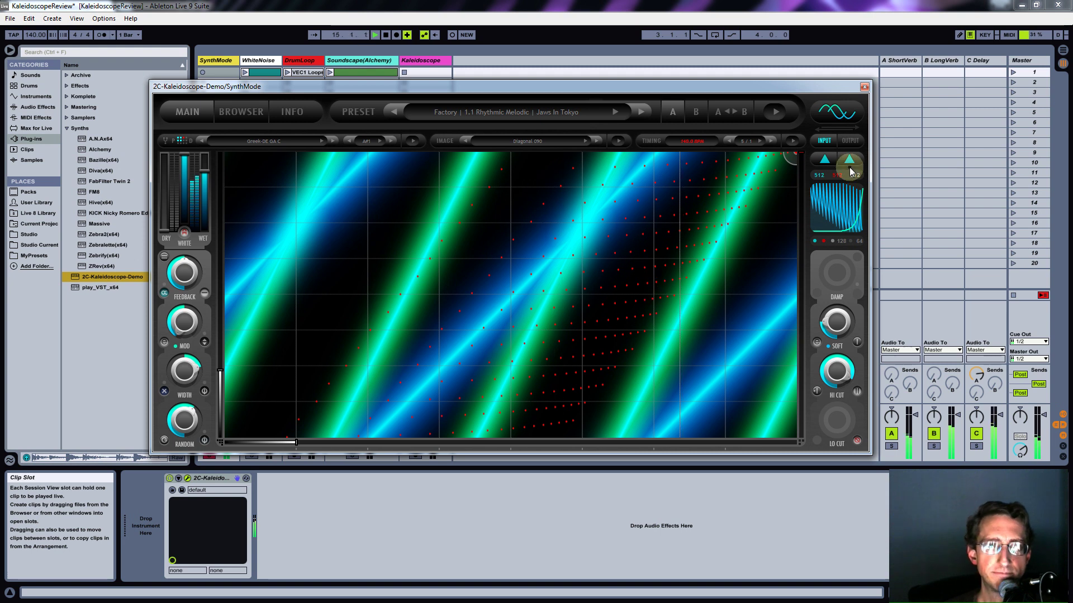
# Step: Switch to the Cats factory preset in 1.1 Rhythmic Melodic, bringing E-Phrygian tuning
pyautogui.click(500, 112)
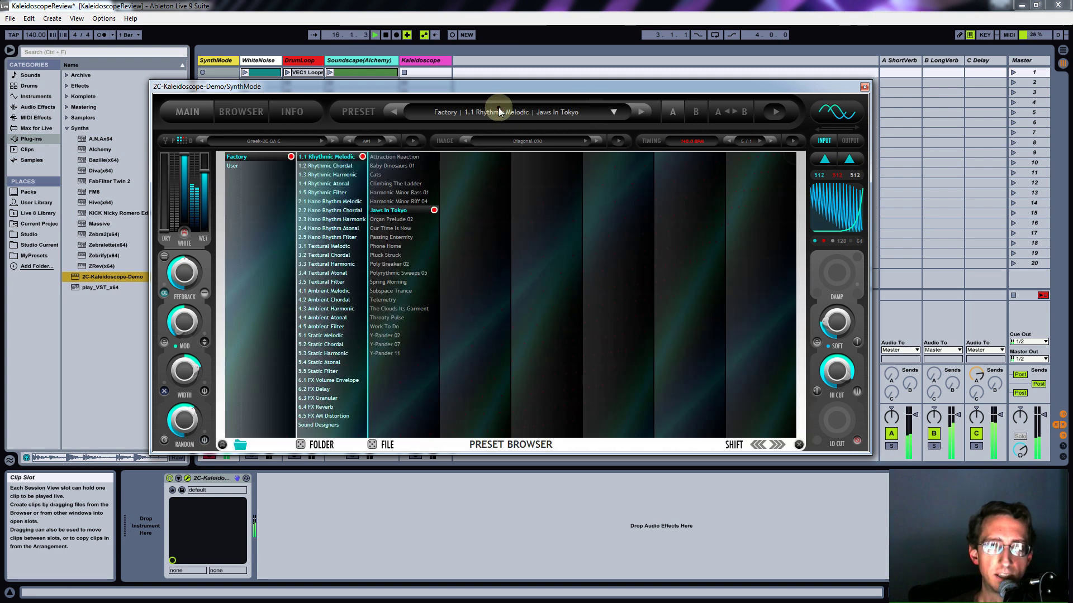
pyautogui.click(380, 175)
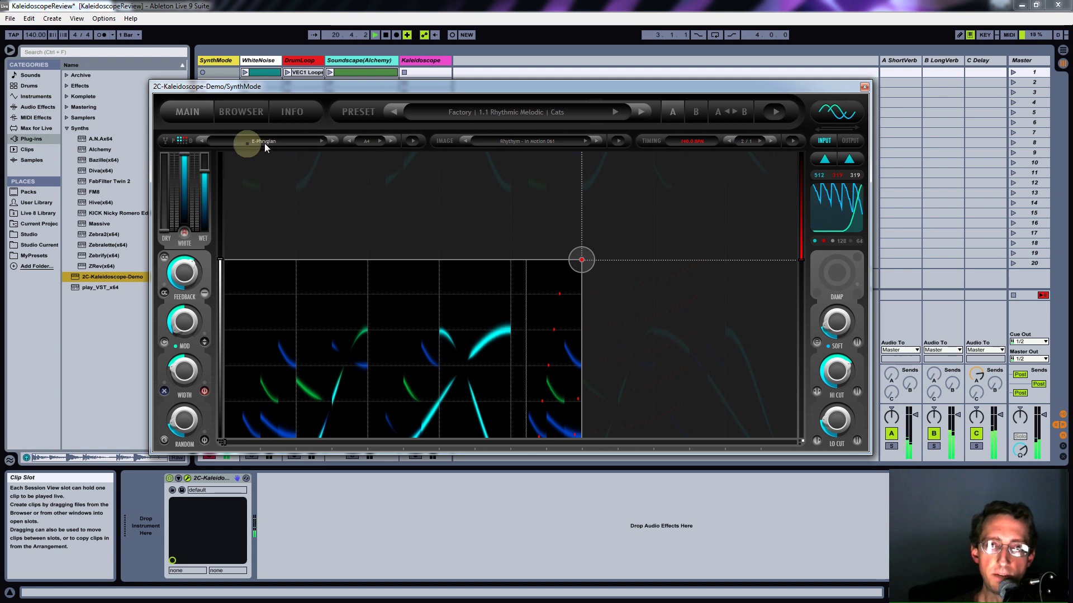
# Step: Change the root note from A4 to D2 by choosing note D, then octave 2
pyautogui.click(367, 142)
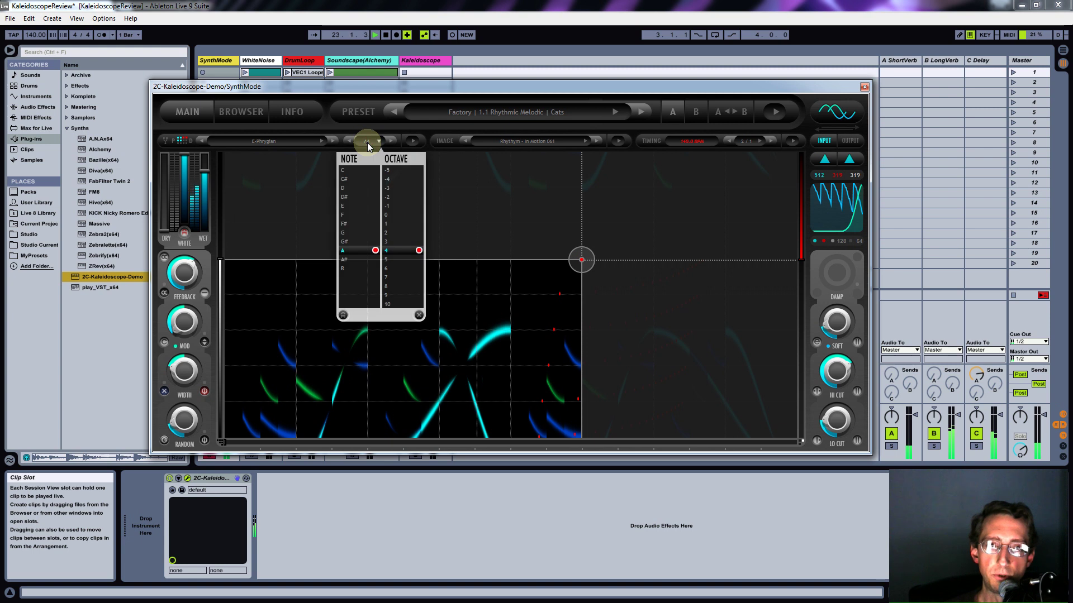
pyautogui.click(351, 187)
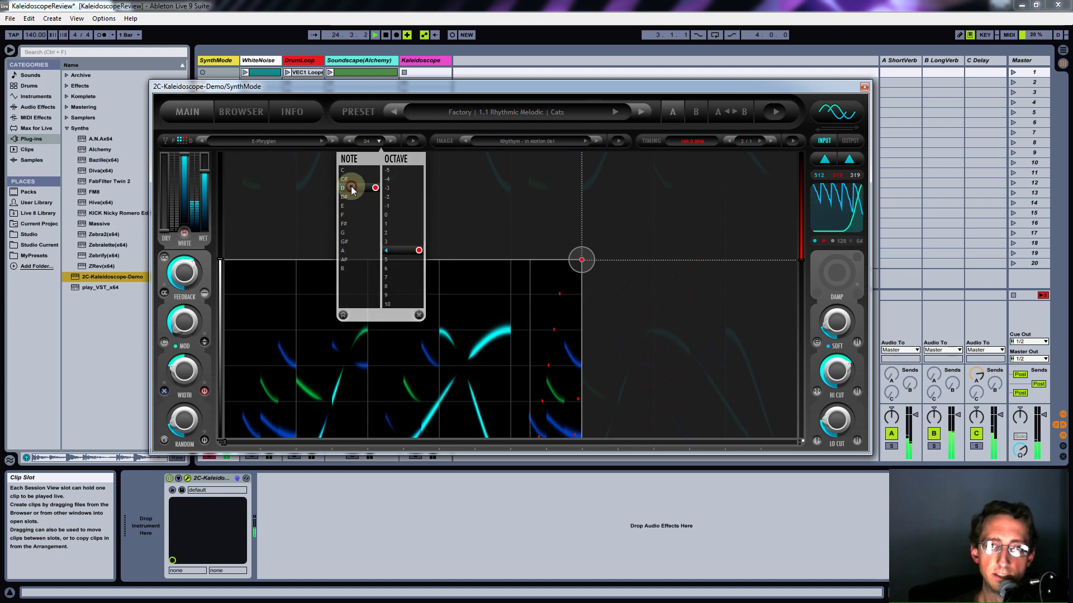
pyautogui.click(367, 143)
pyautogui.click(399, 233)
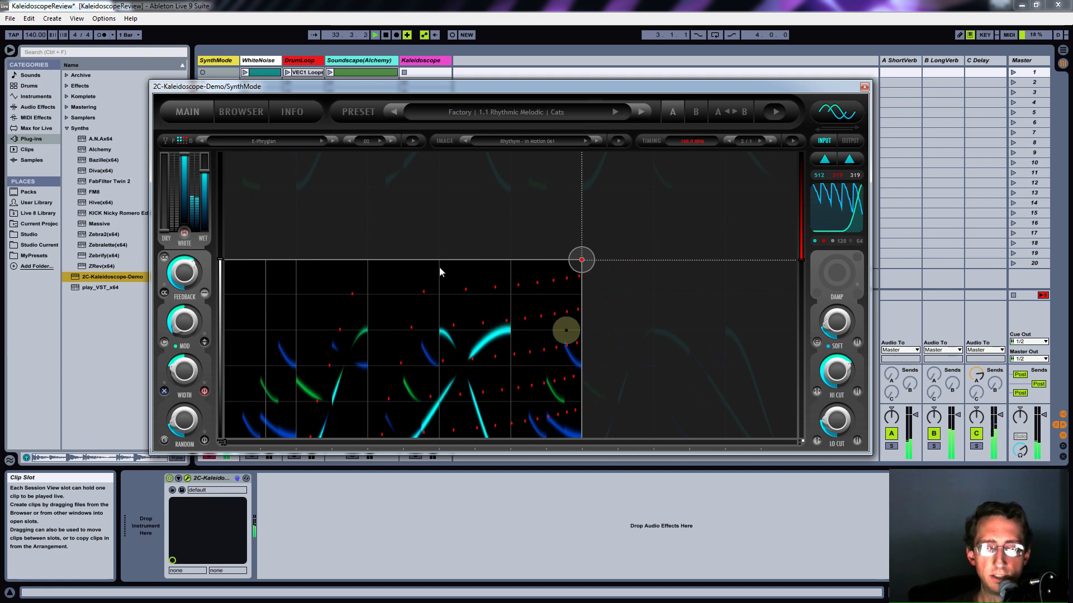
# Step: Drag the Duplicates value down from 8 to 4
pyautogui.click(179, 141)
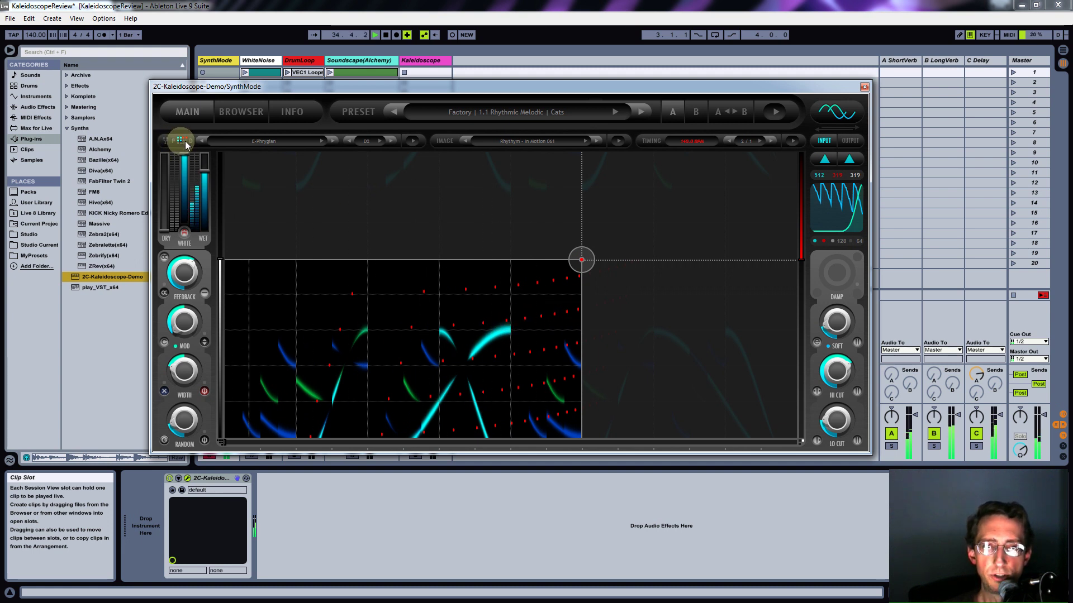
pyautogui.moveTo(187, 144)
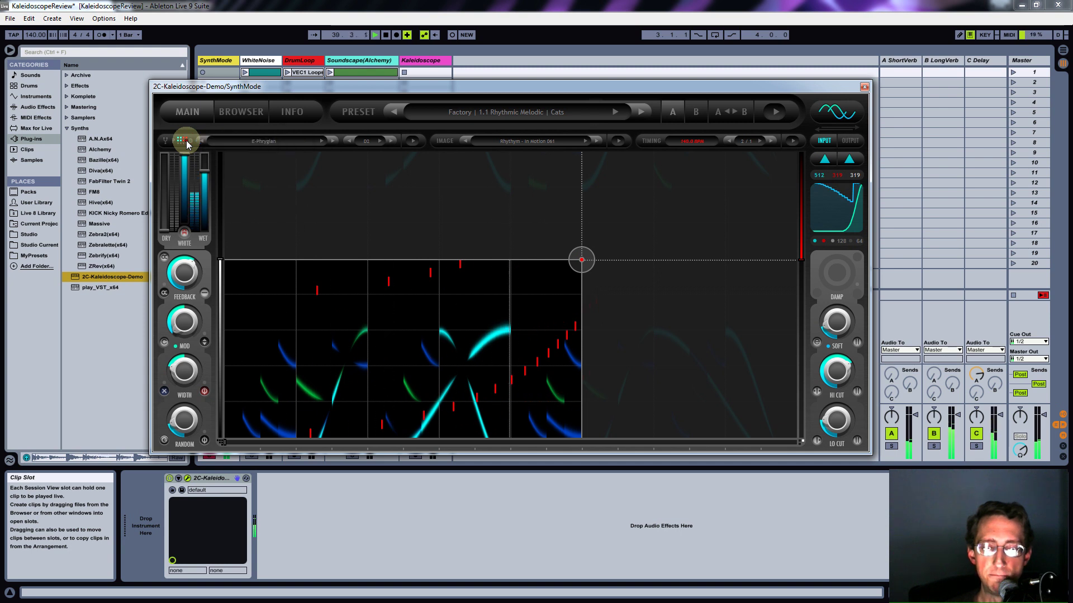
pyautogui.moveTo(186, 140); pyautogui.dragTo(179, 144)
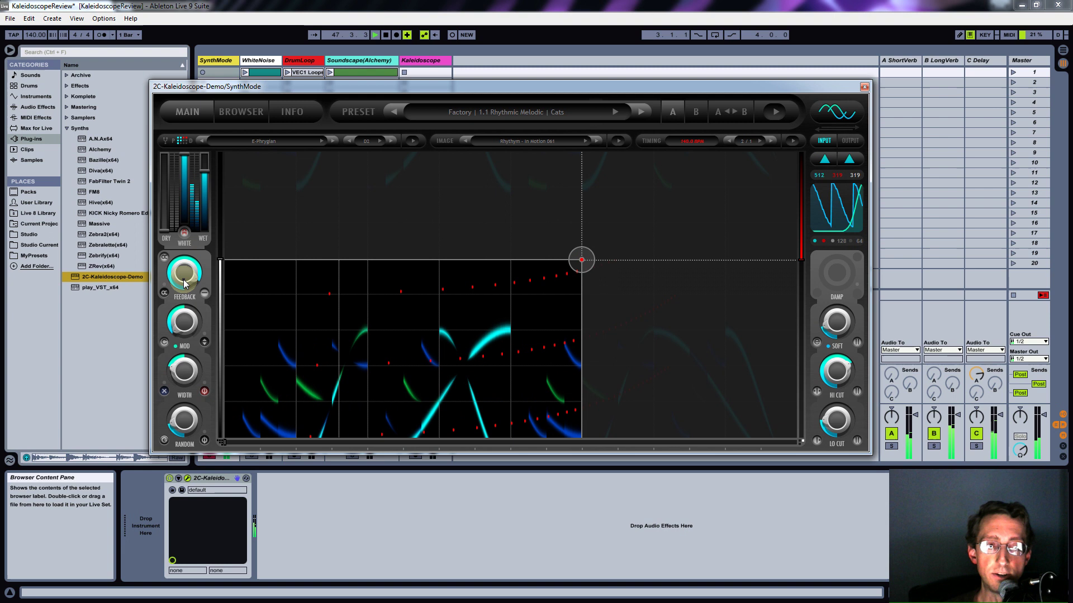
# Step: Lower feedback to about 66.5 % and modulation to 47, and set random pitch to 34 %
pyautogui.moveTo(182, 283)
pyautogui.moveTo(183, 283); pyautogui.dragTo(190, 242)
pyautogui.moveTo(188, 311)
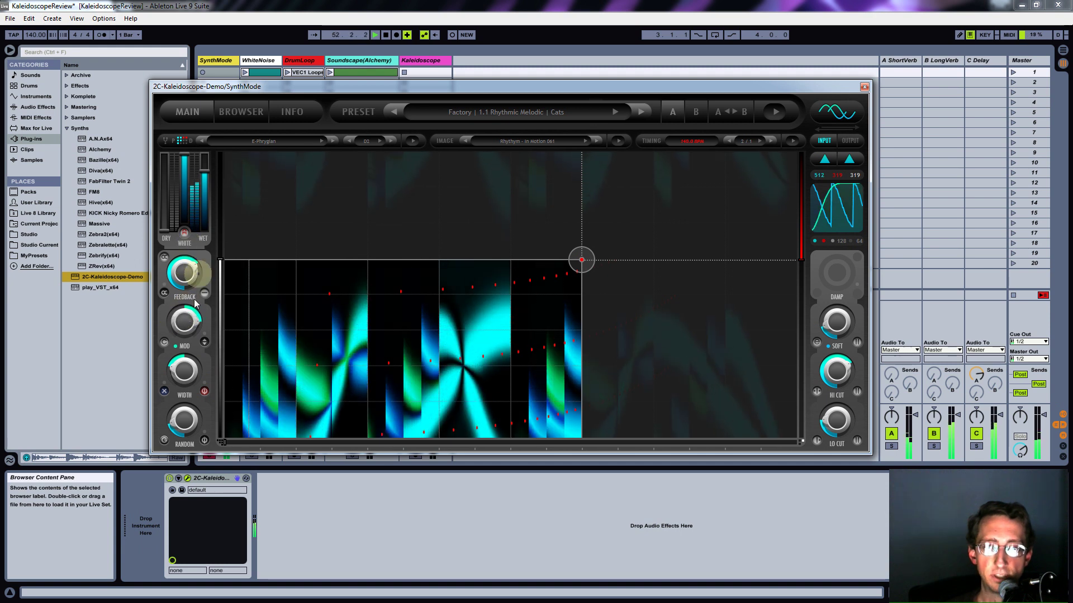
pyautogui.moveTo(189, 333)
pyautogui.mouseDown()
pyautogui.moveTo(184, 368)
pyautogui.moveTo(182, 328)
pyautogui.mouseUp()
pyautogui.click(186, 371)
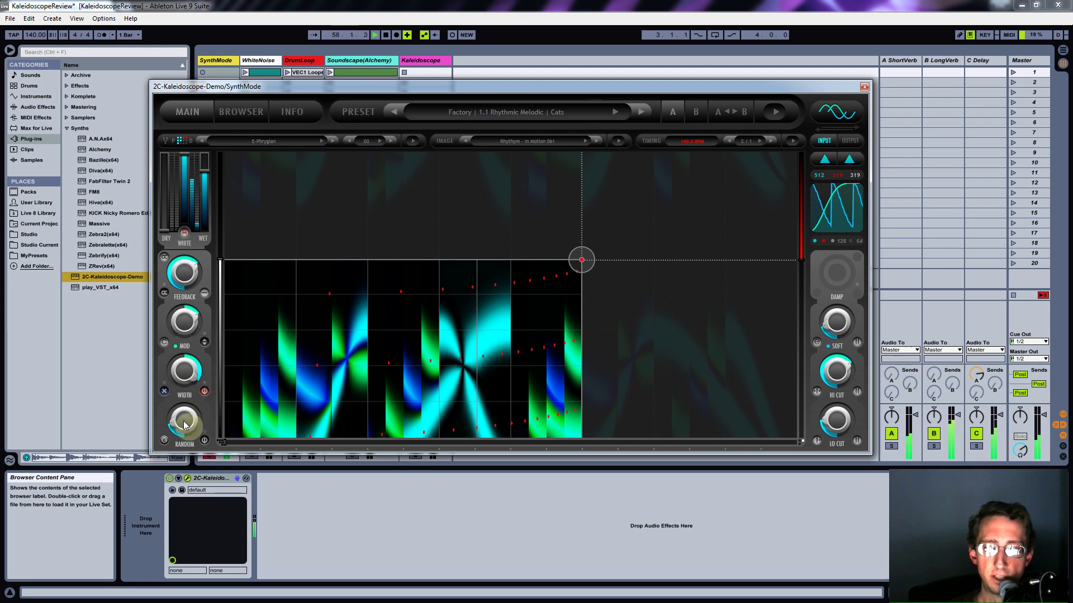
pyautogui.moveTo(184, 420)
pyautogui.mouseDown()
pyautogui.moveTo(186, 406)
pyautogui.moveTo(189, 422)
pyautogui.mouseUp()
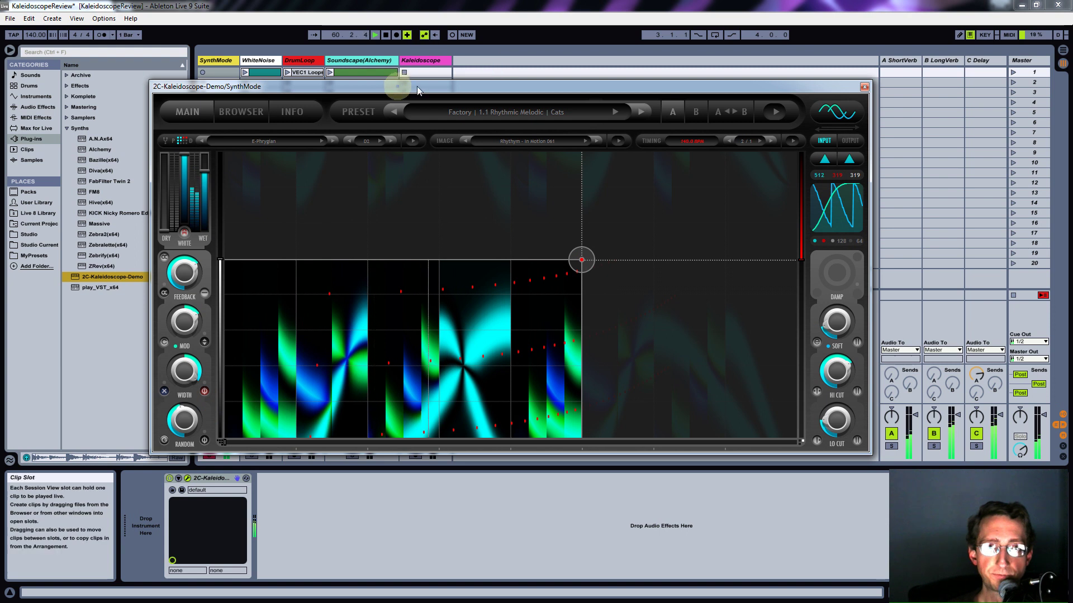
# Step: Raise the high cut to about 4.5 kHz and lower softness to 27
pyautogui.moveTo(401, 86); pyautogui.dragTo(443, 86)
pyautogui.moveTo(875, 374); pyautogui.dragTo(879, 402)
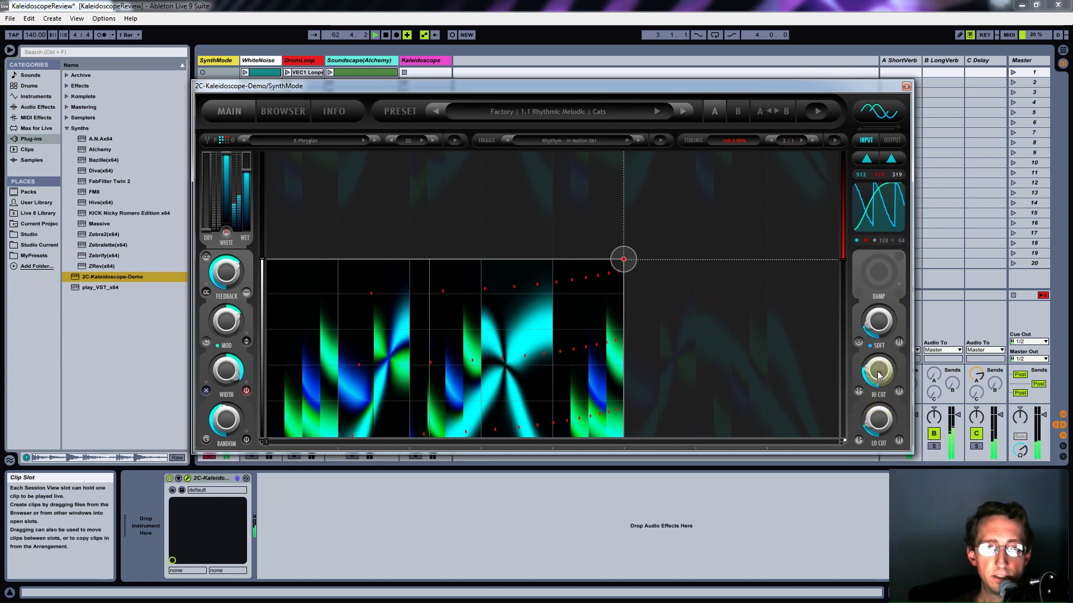
pyautogui.moveTo(882, 359)
pyautogui.moveTo(882, 359); pyautogui.dragTo(882, 329)
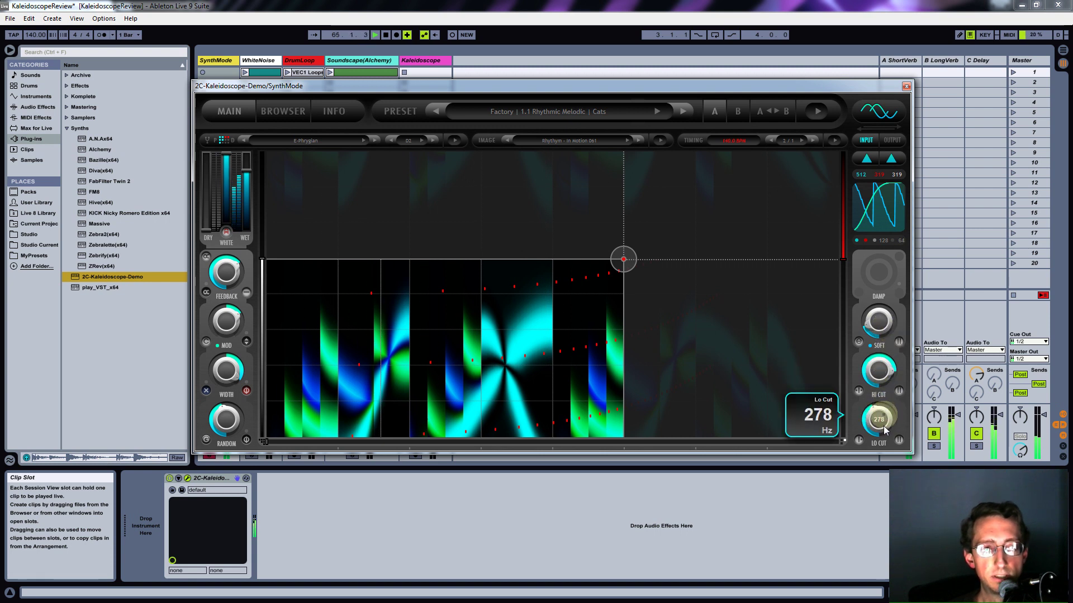
pyautogui.moveTo(883, 327); pyautogui.dragTo(884, 344)
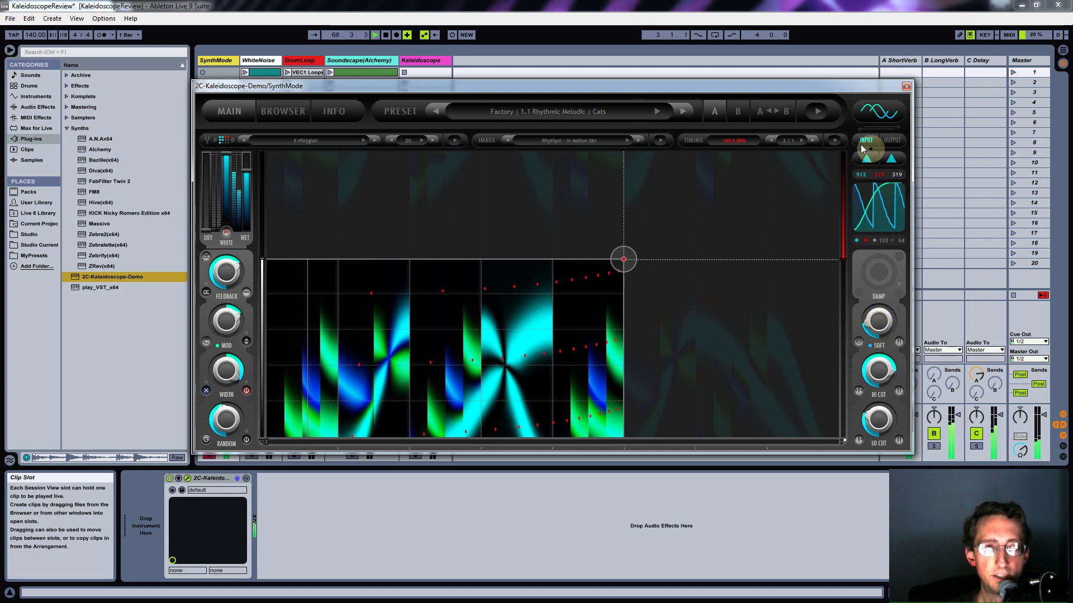
# Step: Show Kaleidoscope's output and try Rhythym - In Motion images 044, 047 and another, ending on triangle shapes
pyautogui.click(889, 141)
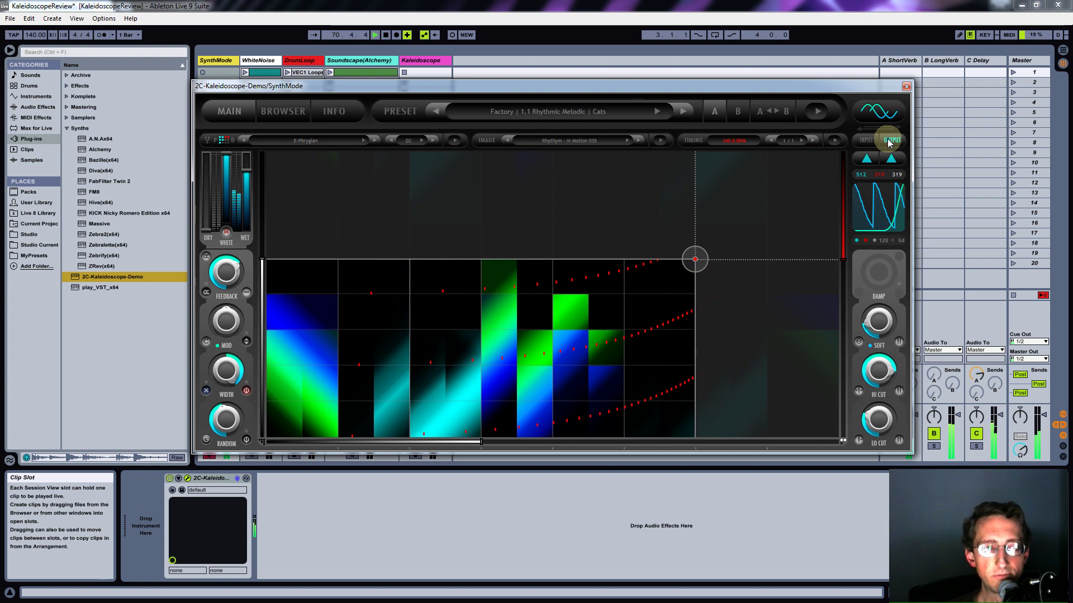
pyautogui.click(590, 141)
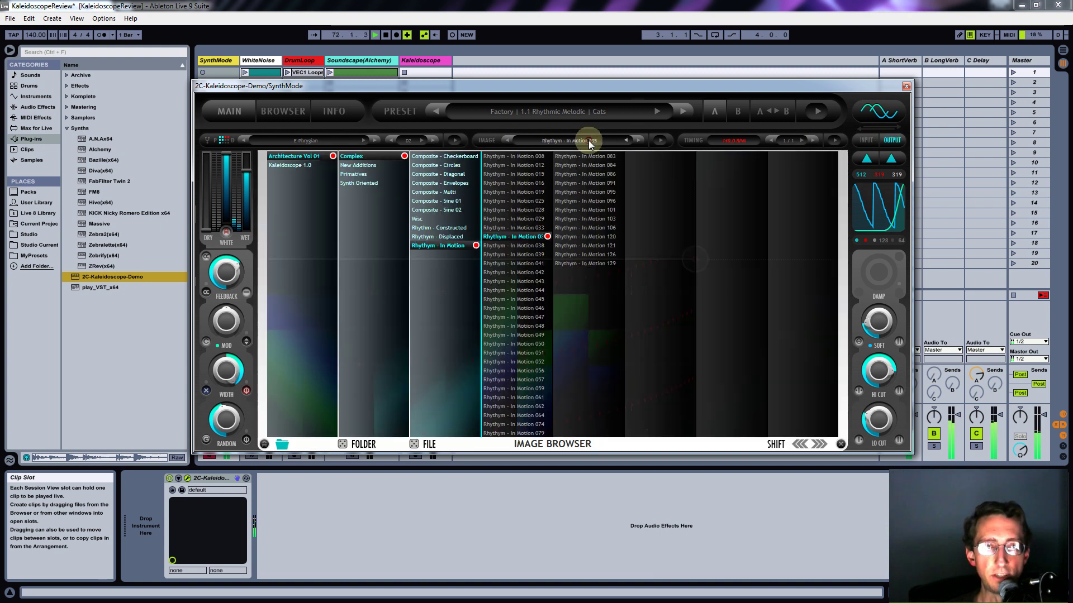
pyautogui.doubleClick(526, 291)
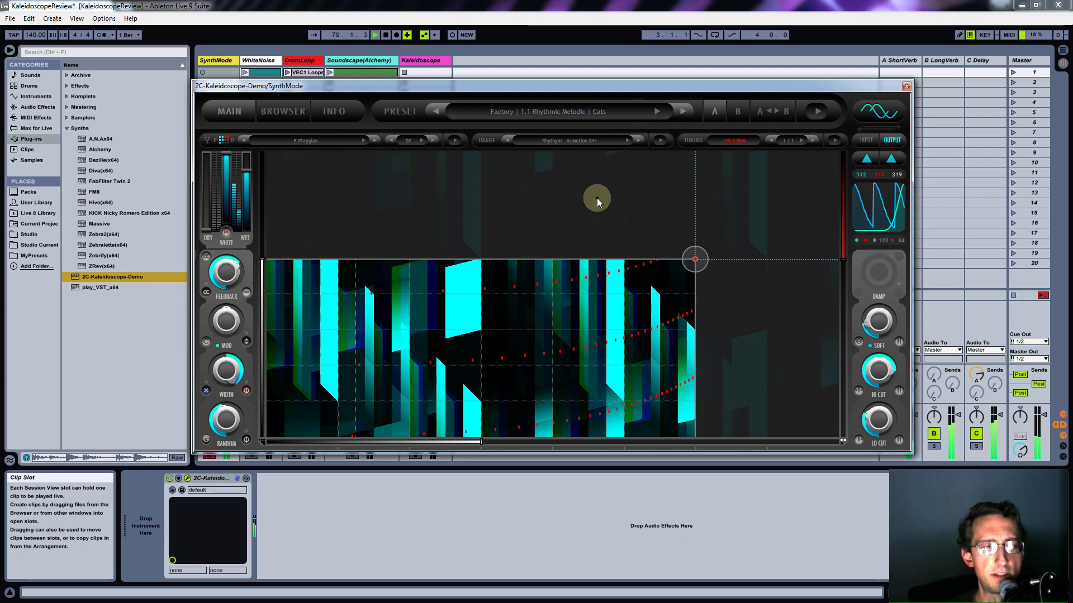
pyautogui.click(591, 140)
pyautogui.click(513, 316)
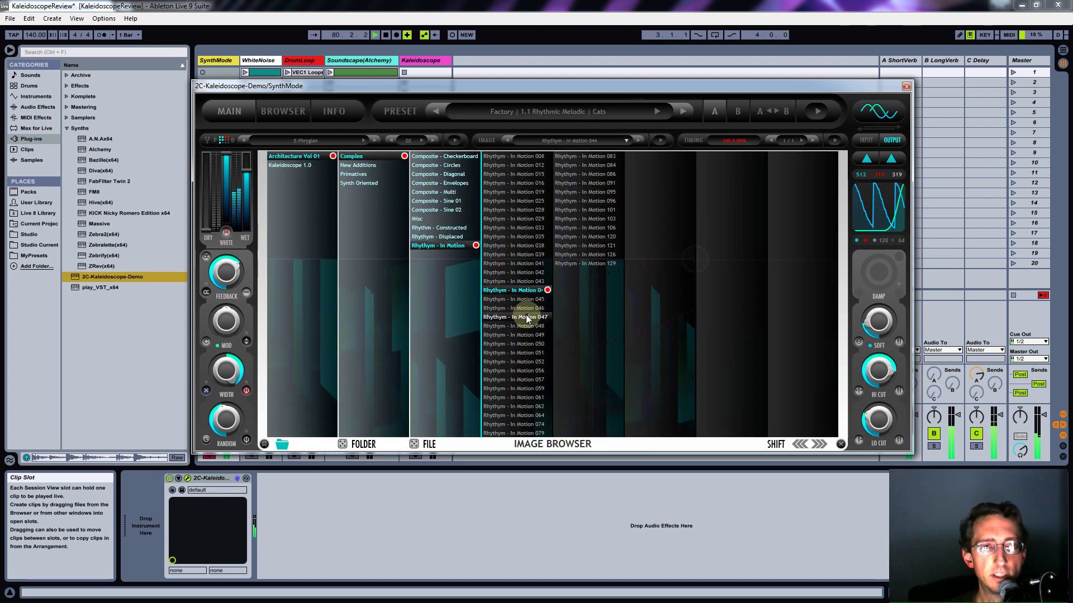
pyautogui.click(593, 192)
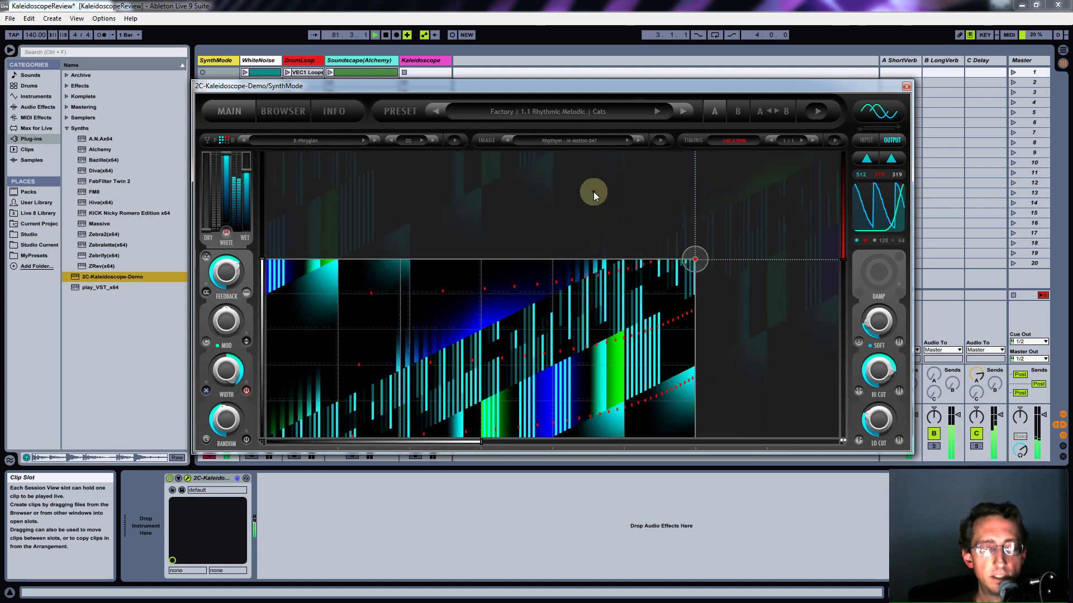
pyautogui.click(565, 141)
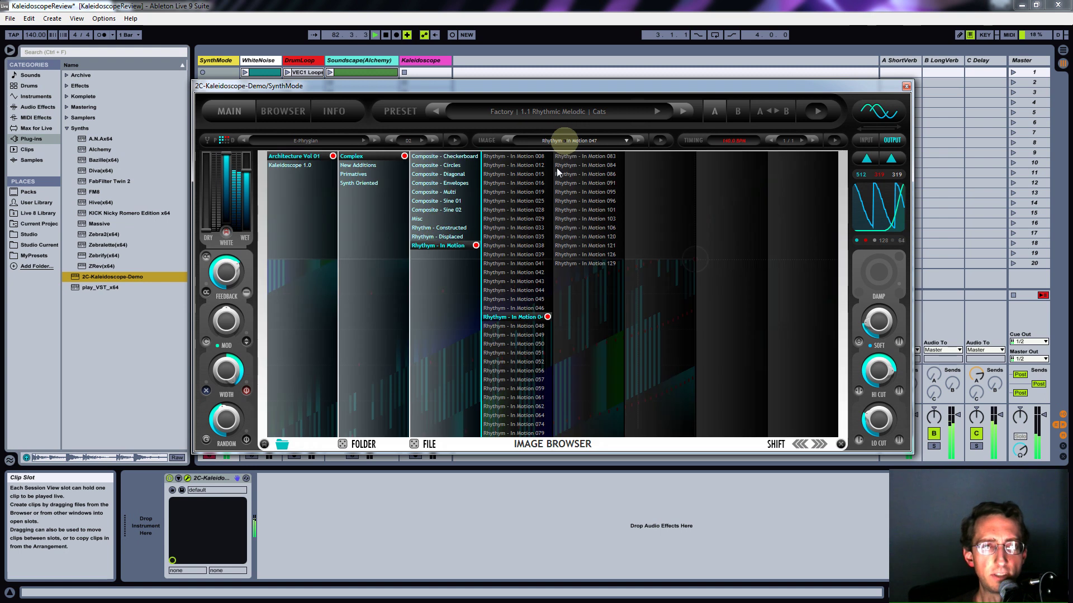
pyautogui.click(534, 245)
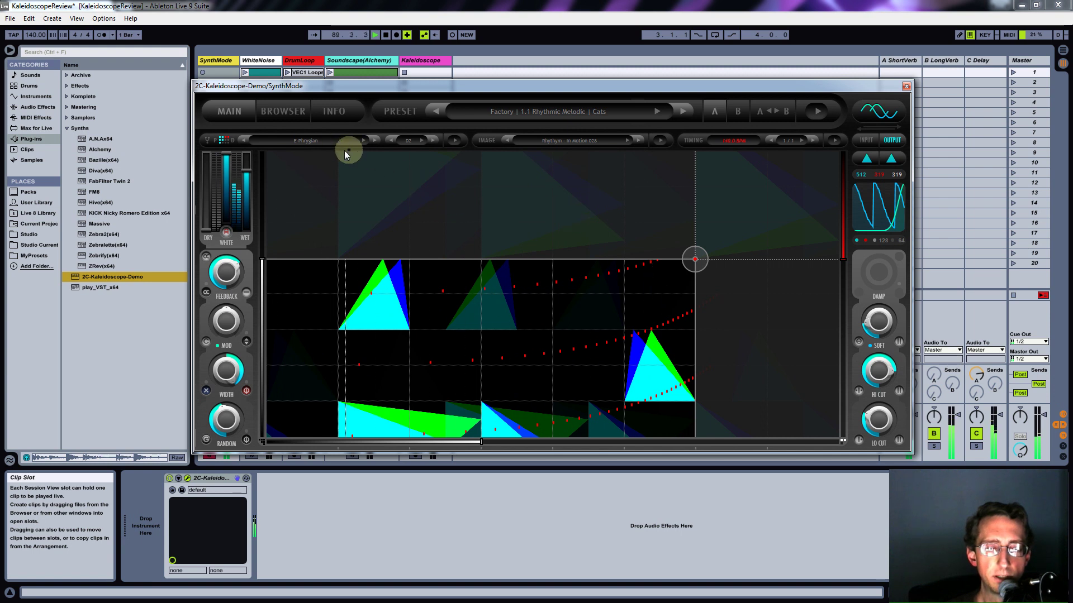
# Step: Tune Kaleidoscope to the Greek-A CDE G scale with its root note at F2
pyautogui.click(310, 141)
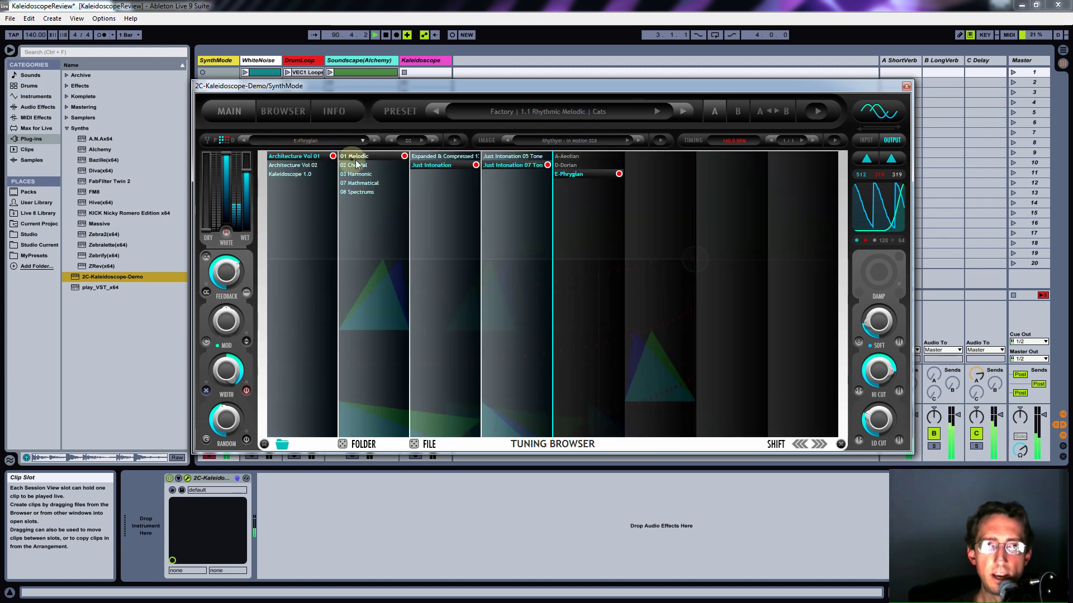
pyautogui.click(517, 157)
pyautogui.click(566, 165)
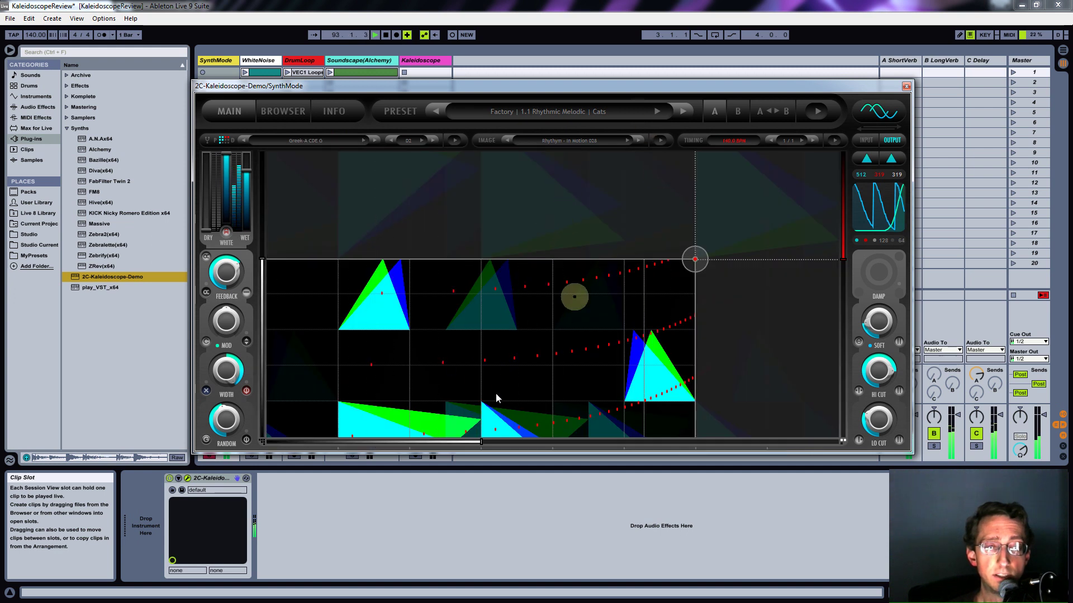
pyautogui.click(407, 140)
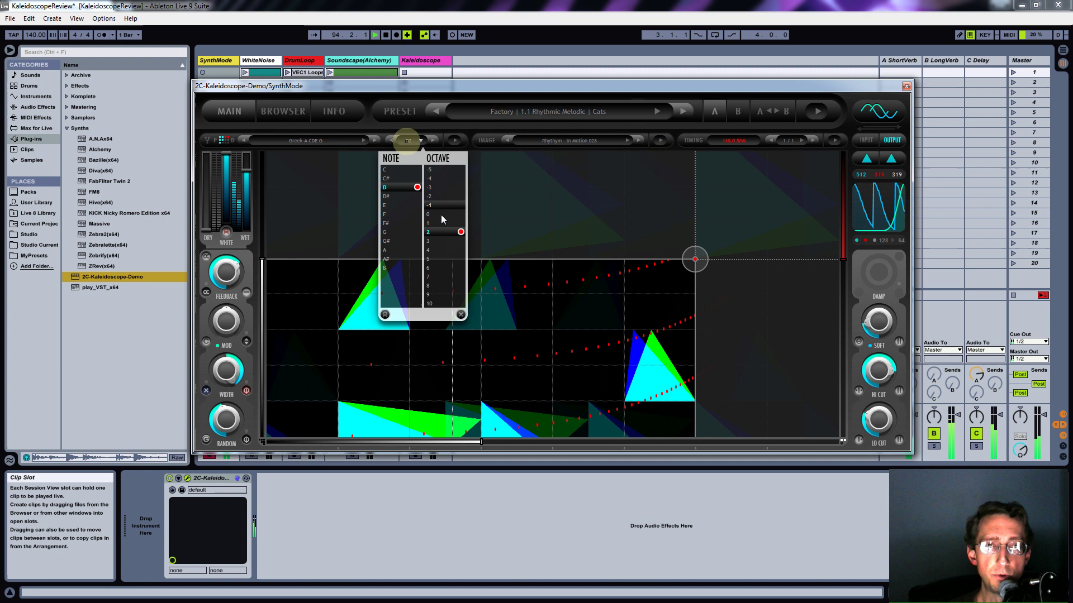
pyautogui.click(393, 214)
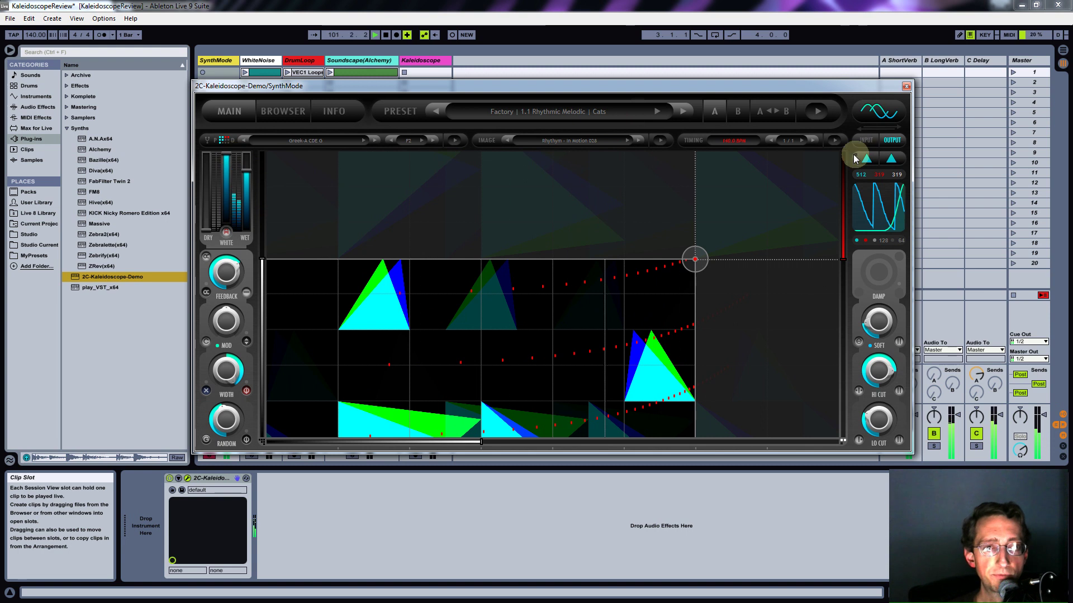
# Step: Move the Kaleidoscope device from the SynthMode track onto the Kaleidoscope track
pyautogui.click(906, 87)
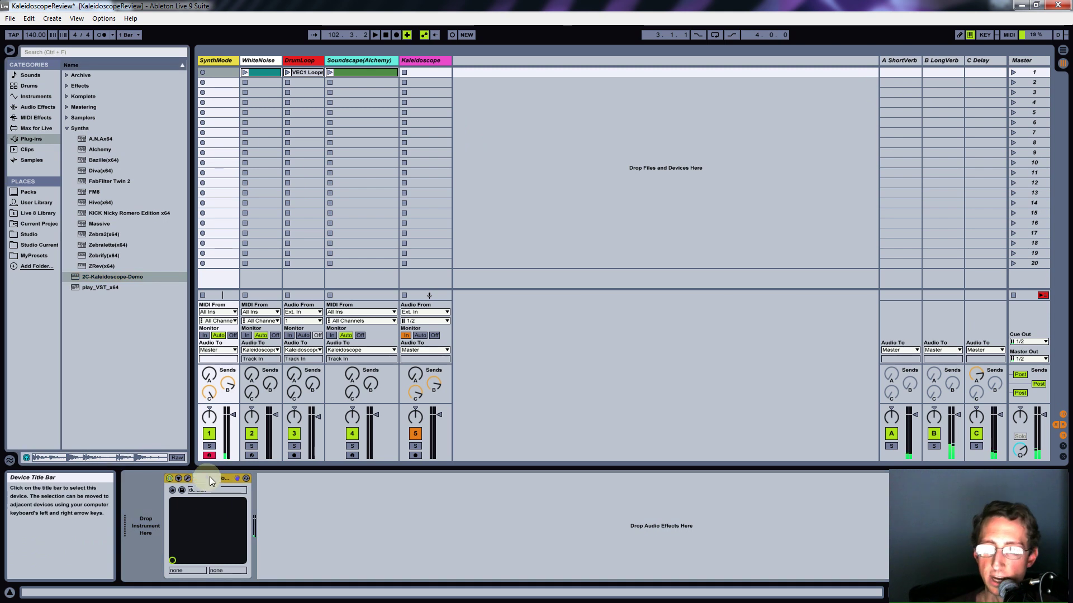
pyautogui.press('Delete')
pyautogui.click(424, 59)
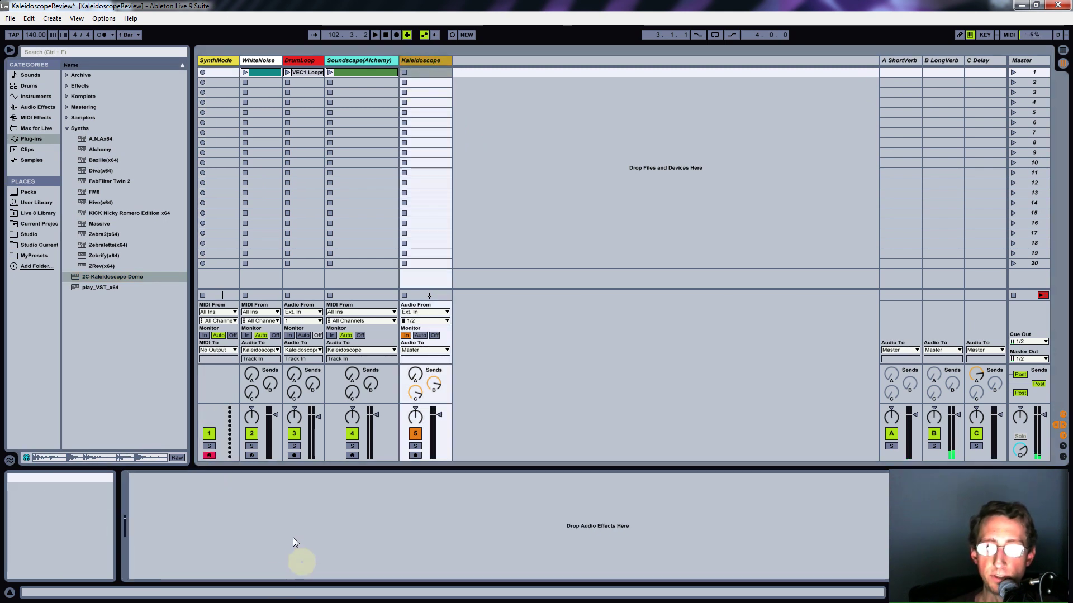
pyautogui.hotkey('ctrl', 'v')
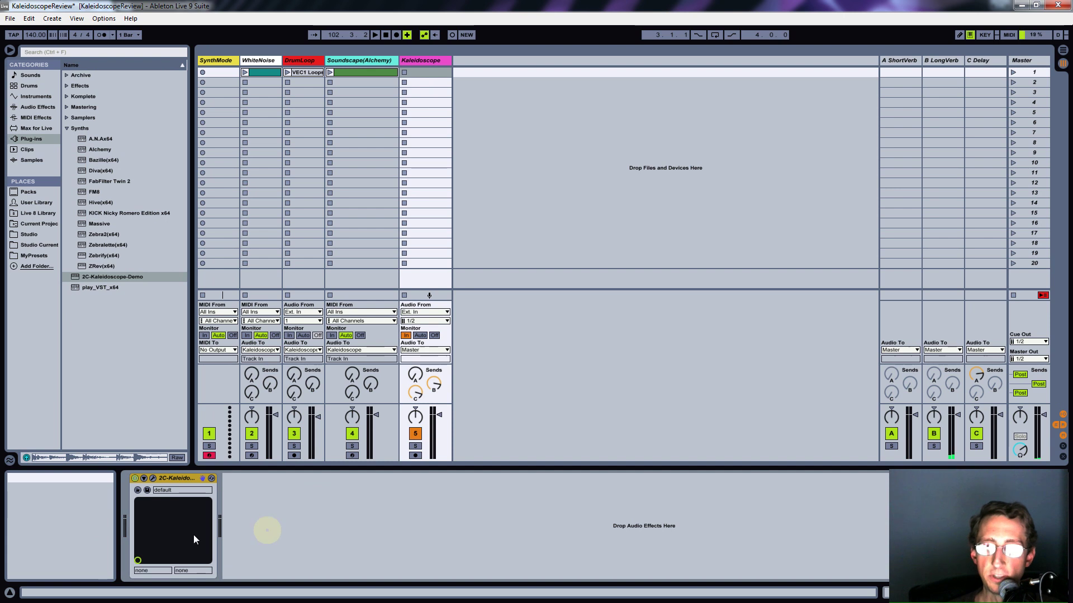
# Step: Switch the Kaleidoscope device off and briefly play the WhiteNoise clip
pyautogui.click(135, 478)
pyautogui.click(244, 72)
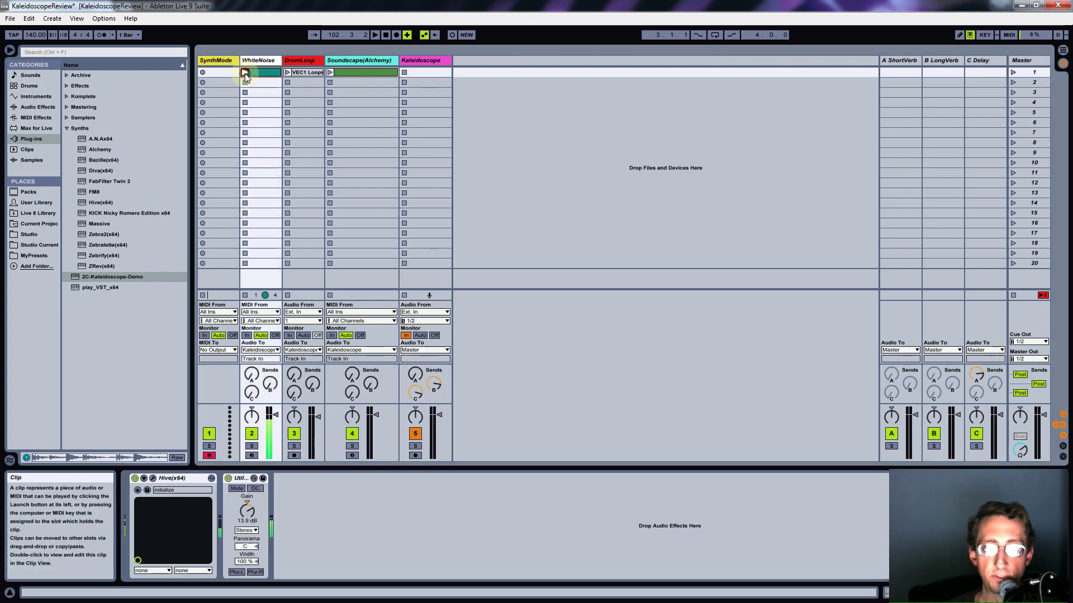
pyautogui.press('space')
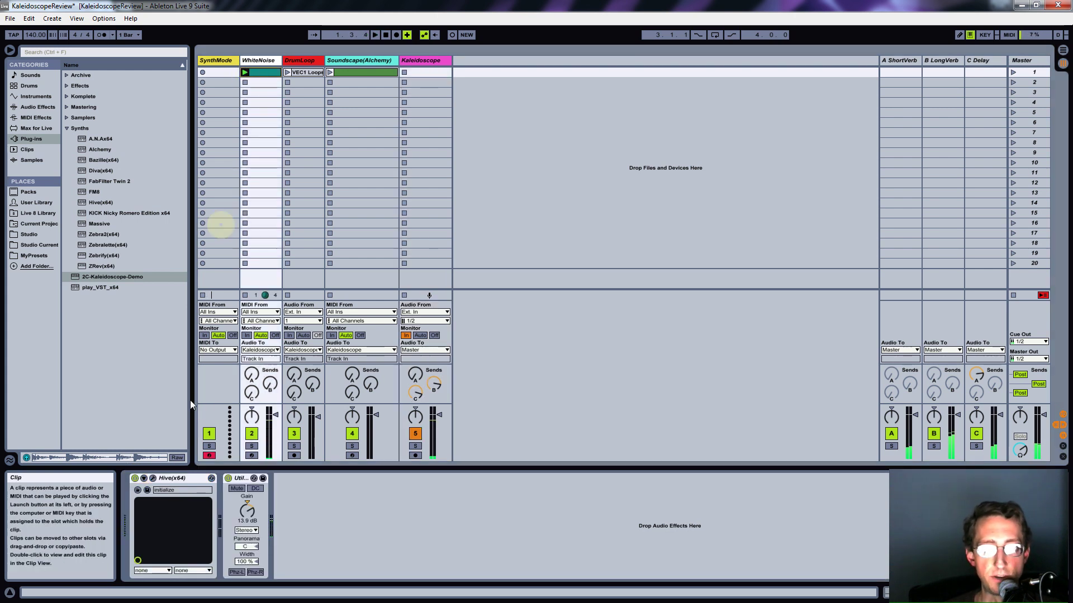
# Step: Reopen Kaleidoscope with dry/wet at 0, start the set, and move its editor aside to reveal the mixer
pyautogui.click(424, 61)
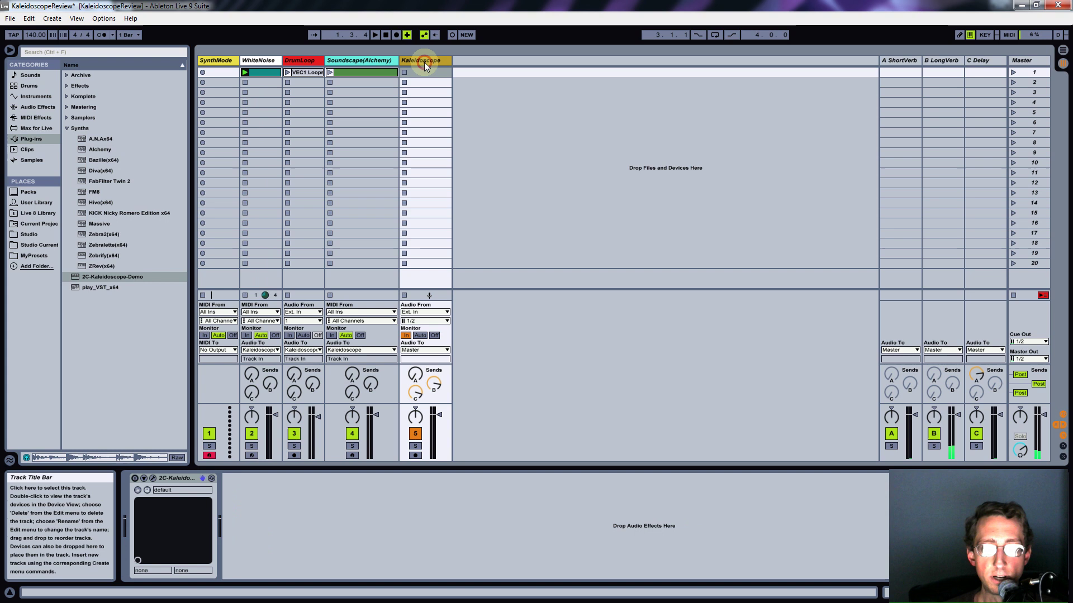
pyautogui.click(154, 478)
pyautogui.moveTo(237, 163); pyautogui.dragTo(223, 232)
pyautogui.click(444, 191)
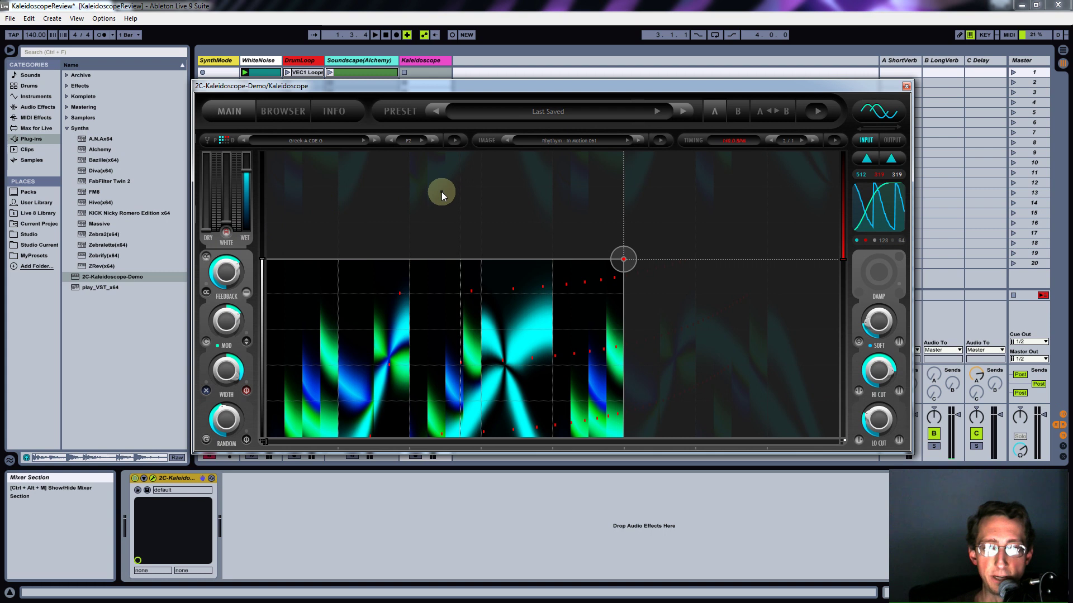
pyautogui.press('space')
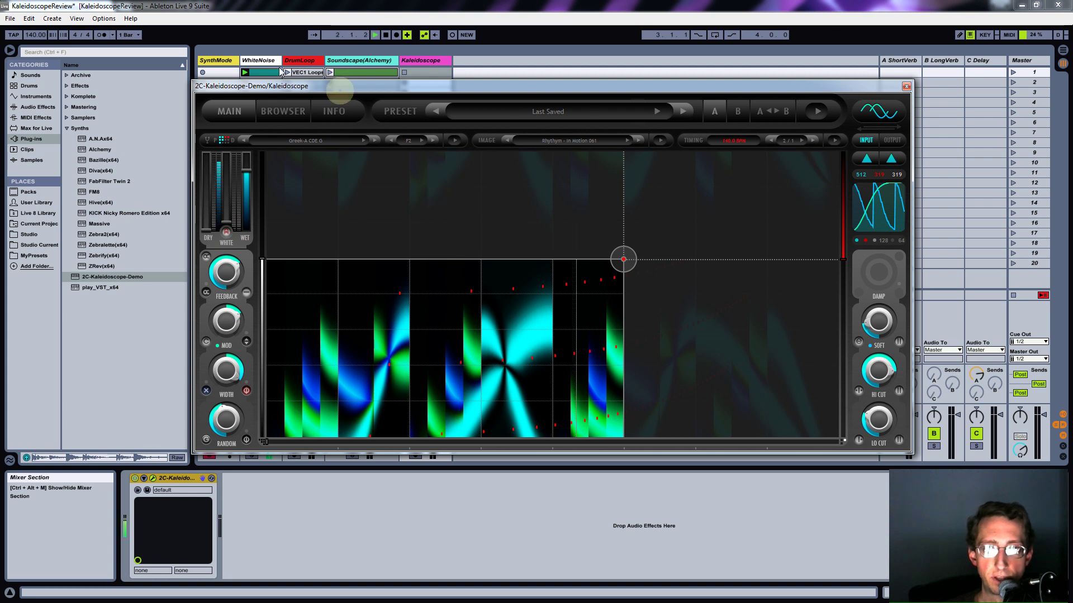
pyautogui.moveTo(276, 86); pyautogui.dragTo(633, 115)
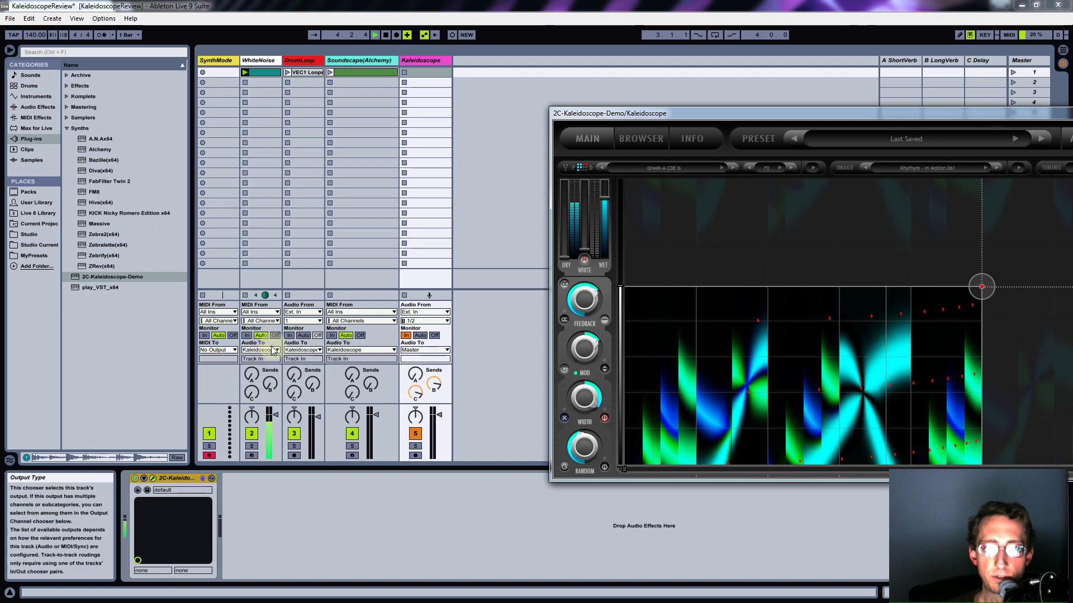
# Step: Raise Kaleidoscope's white noise amount to maximum and move the editor to reveal track 5's mixer
pyautogui.click(258, 60)
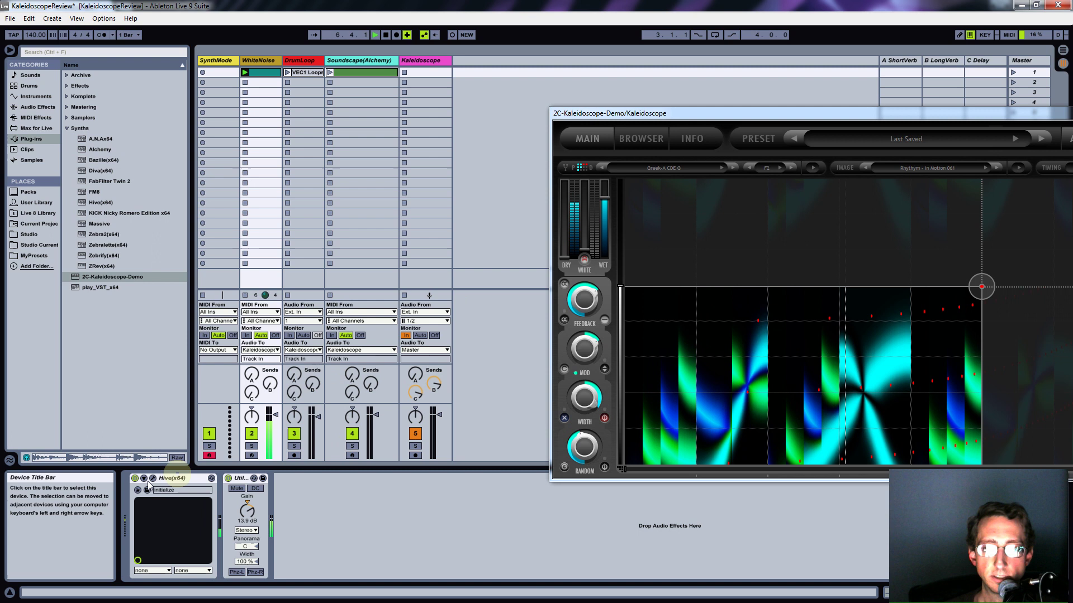
pyautogui.click(439, 60)
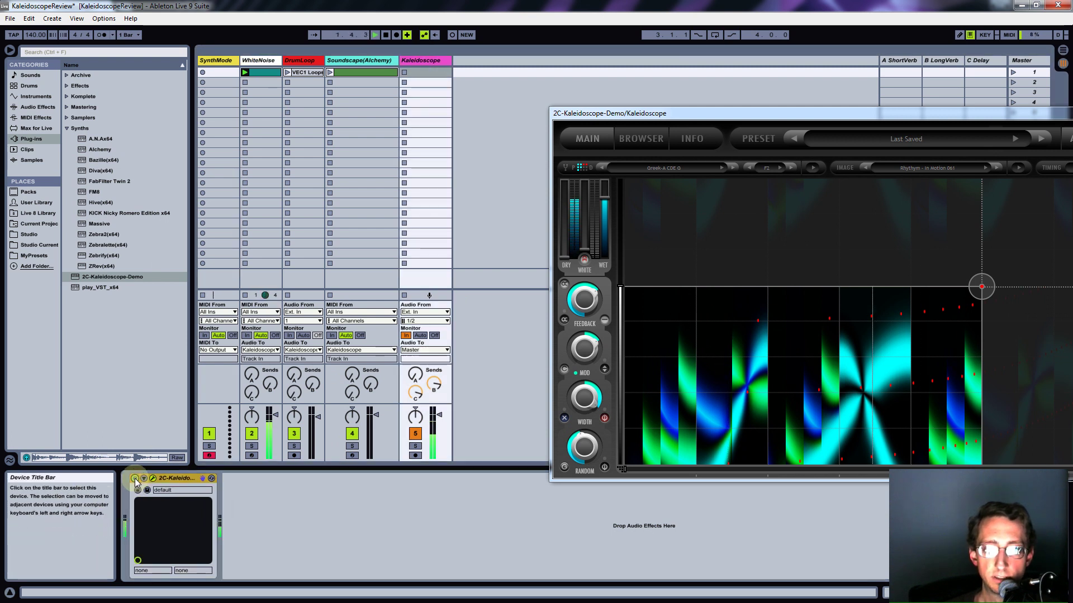
pyautogui.click(566, 255)
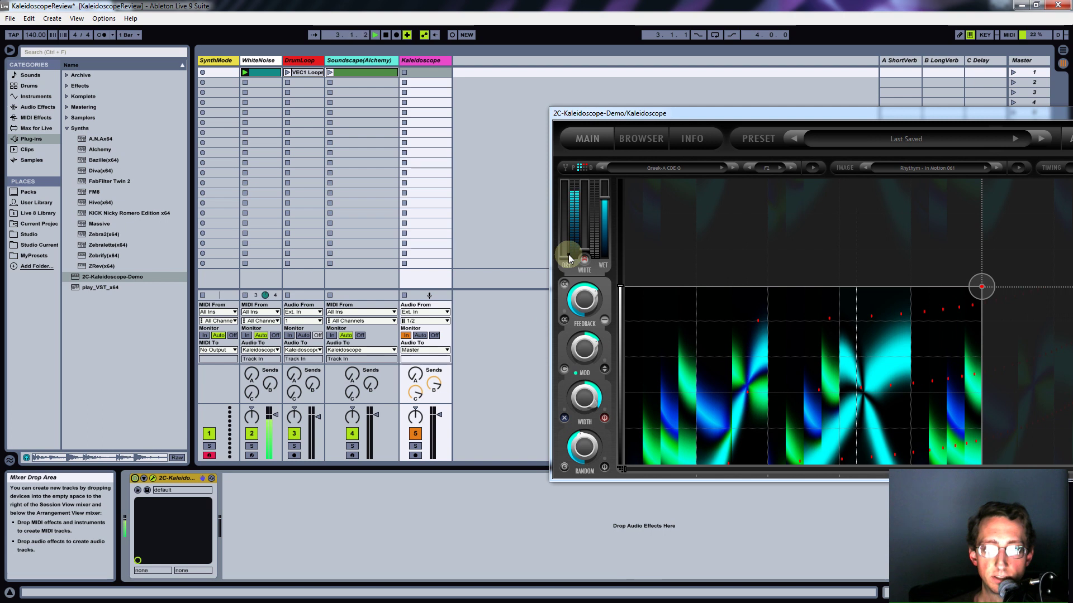
pyautogui.moveTo(683, 109); pyautogui.dragTo(450, 124)
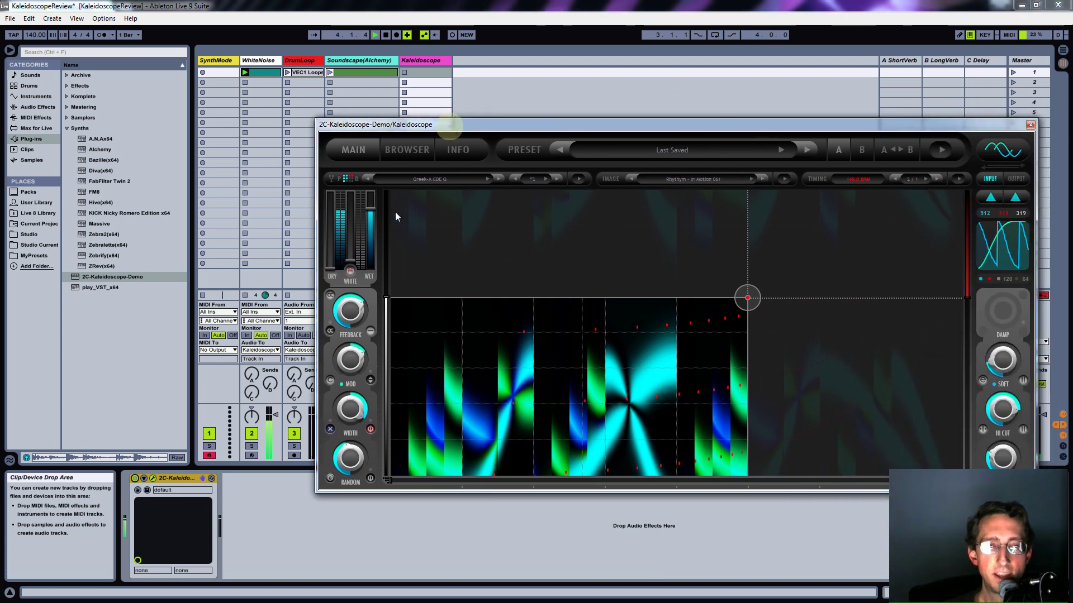
pyautogui.moveTo(354, 259); pyautogui.dragTo(364, 173)
pyautogui.moveTo(450, 125); pyautogui.dragTo(614, 112)
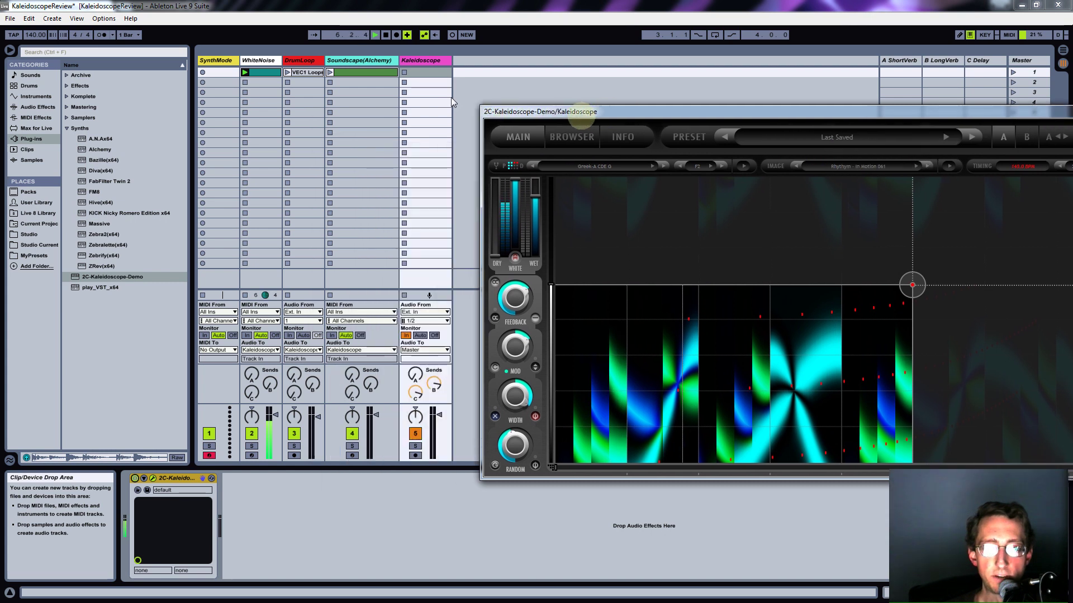
# Step: Replace the Kaleidoscope device with a fresh 2C-Kaleidoscope-Demo and set white noise to 91 %
pyautogui.click(403, 82)
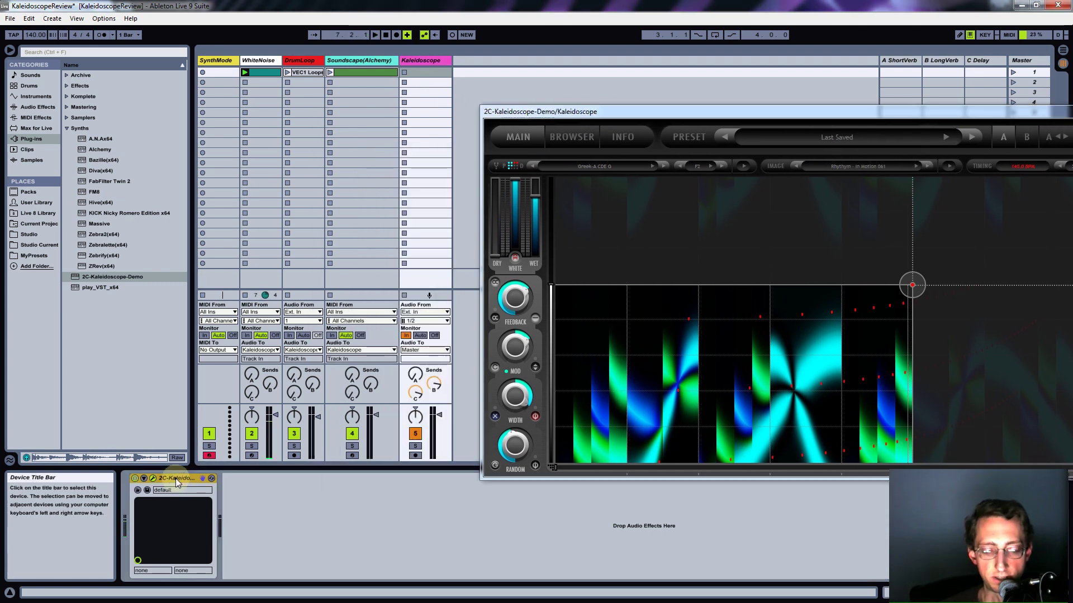
pyautogui.press('Delete')
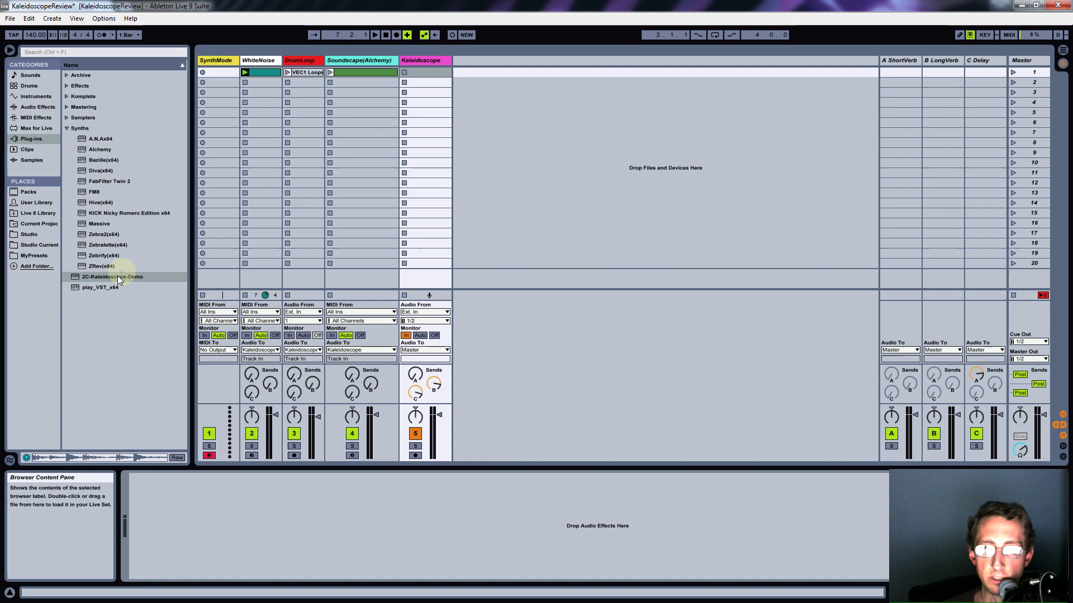
pyautogui.moveTo(117, 275); pyautogui.dragTo(445, 222)
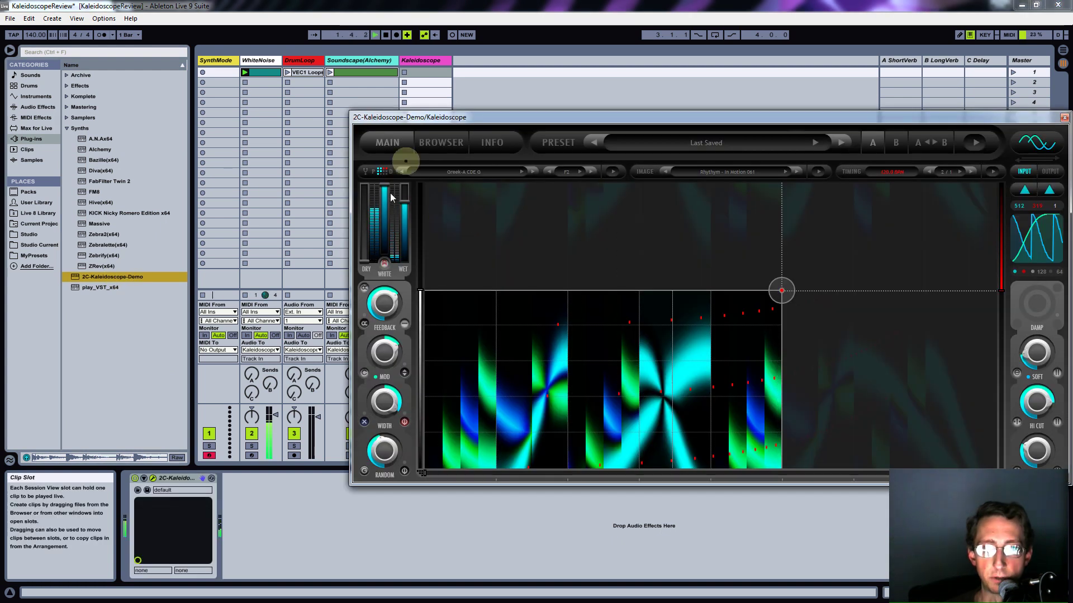
pyautogui.moveTo(384, 186); pyautogui.dragTo(384, 258)
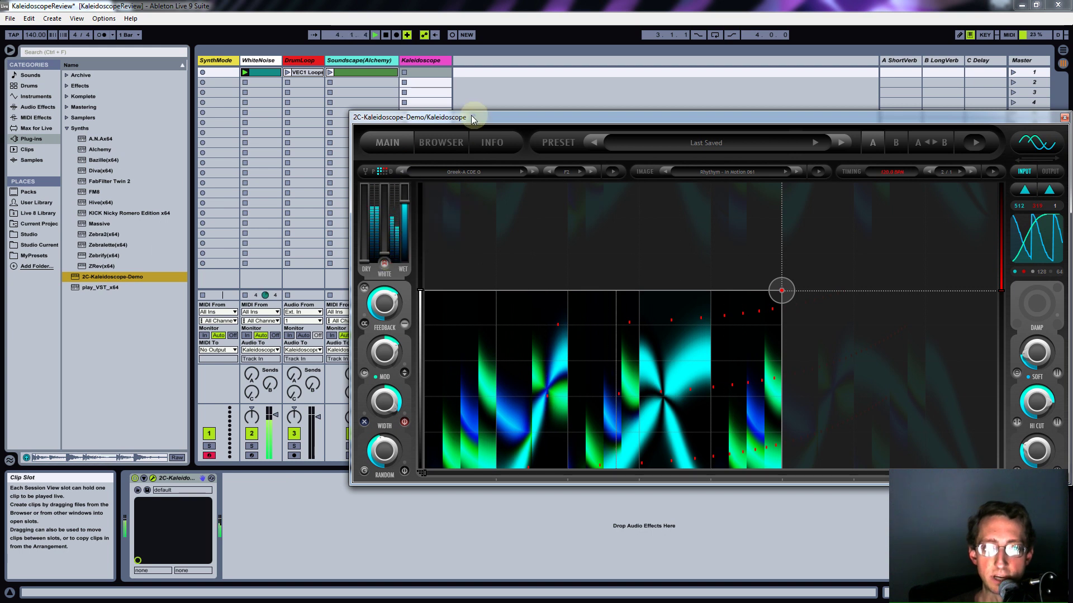
pyautogui.click(264, 62)
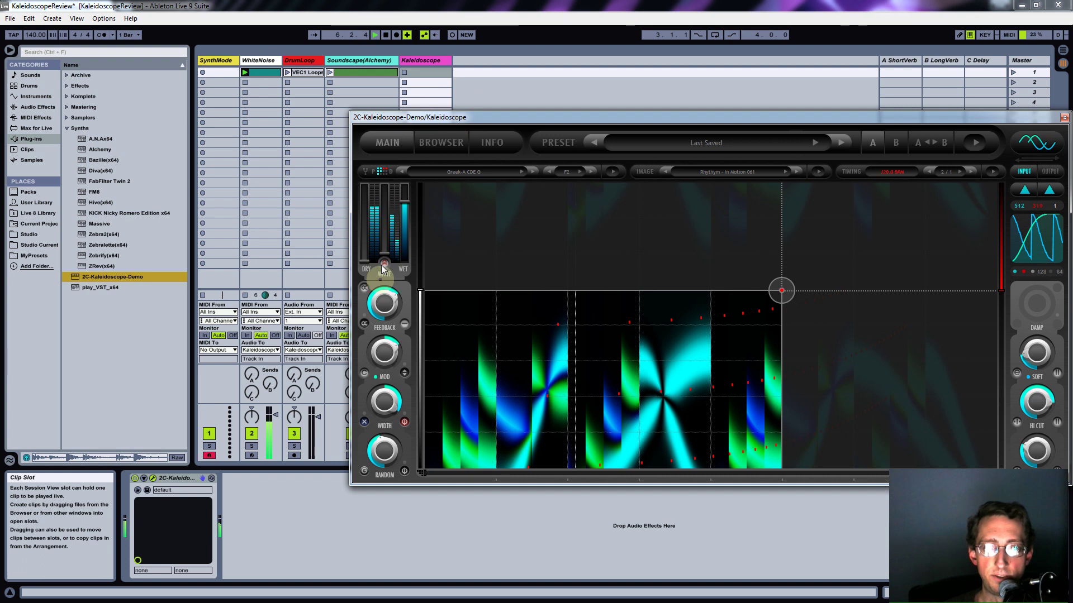
pyautogui.moveTo(443, 118); pyautogui.dragTo(484, 108)
# Step: Swap WhiteNoise for the DrumLoop clip, adjust wet gain and raise dry gain to 10.0 dB
pyautogui.click(245, 82)
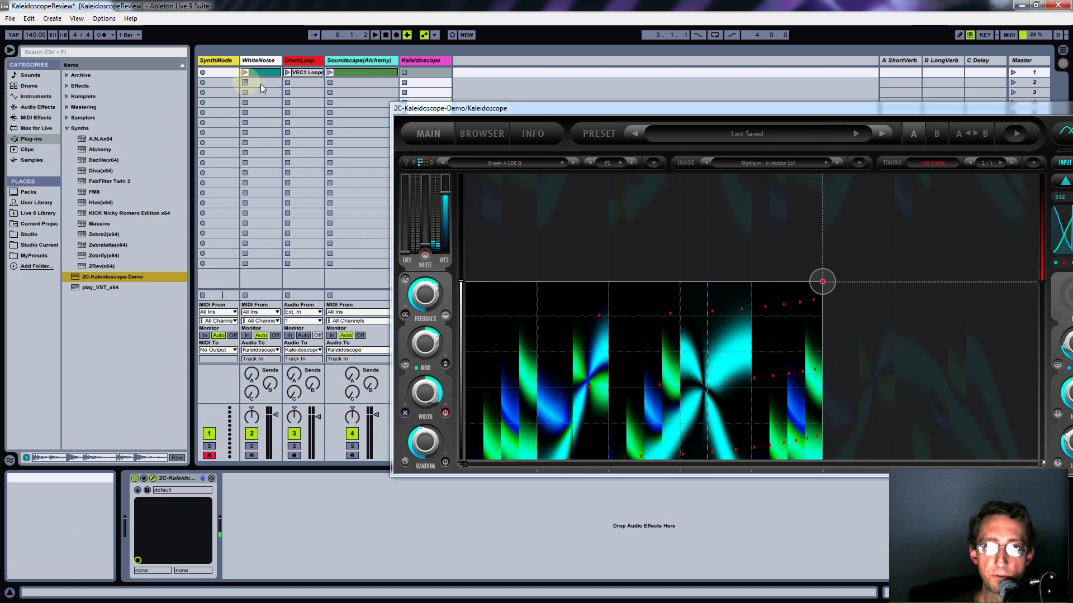
pyautogui.click(289, 77)
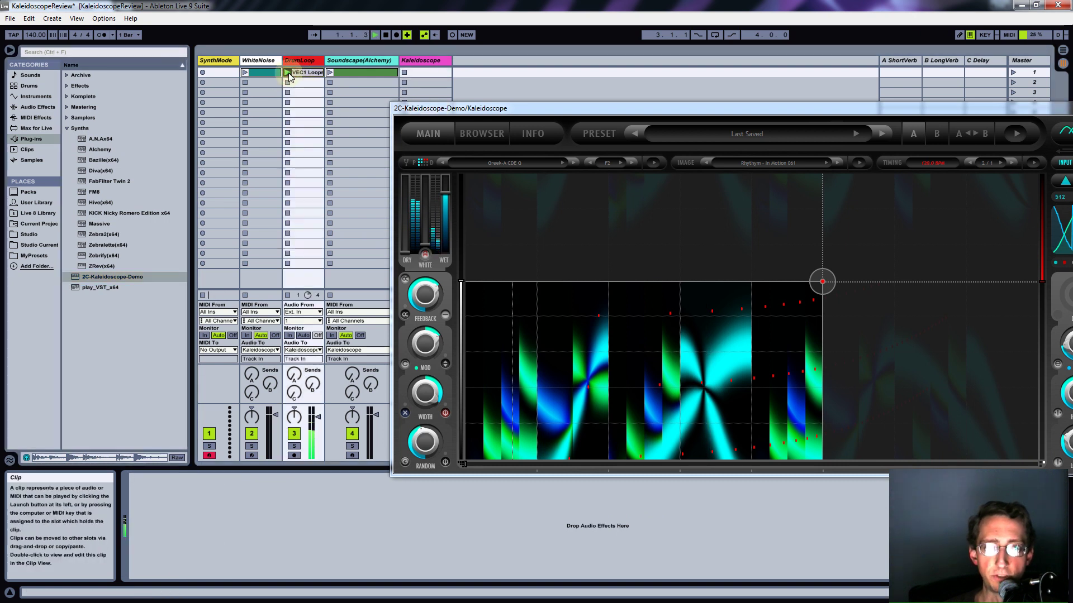
pyautogui.moveTo(438, 193); pyautogui.dragTo(409, 183)
pyautogui.moveTo(472, 114); pyautogui.dragTo(558, 113)
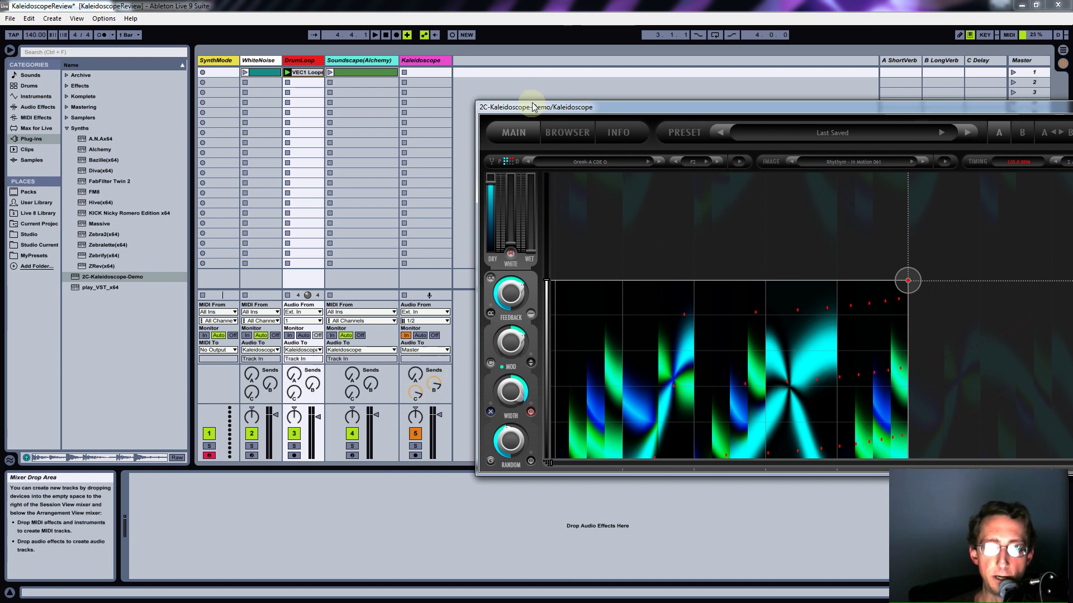
# Step: Bring the whole Kaleidoscope editor into view on the Kaleidoscope track's device chain
pyautogui.moveTo(530, 111); pyautogui.dragTo(267, 118)
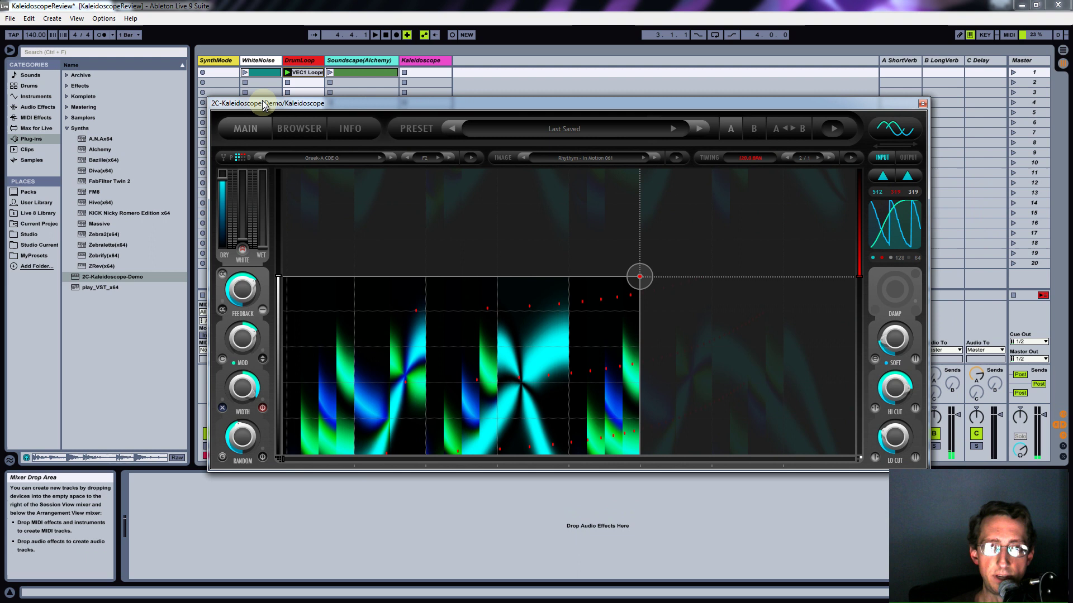
pyautogui.moveTo(263, 104); pyautogui.dragTo(237, 117)
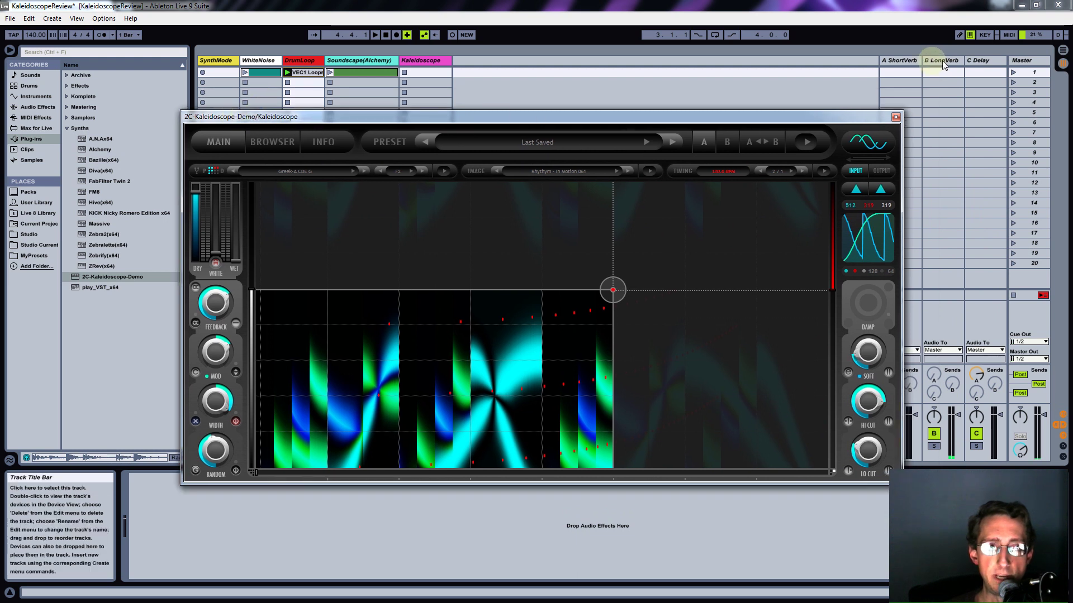
pyautogui.click(943, 60)
pyautogui.moveTo(477, 120); pyautogui.dragTo(482, 108)
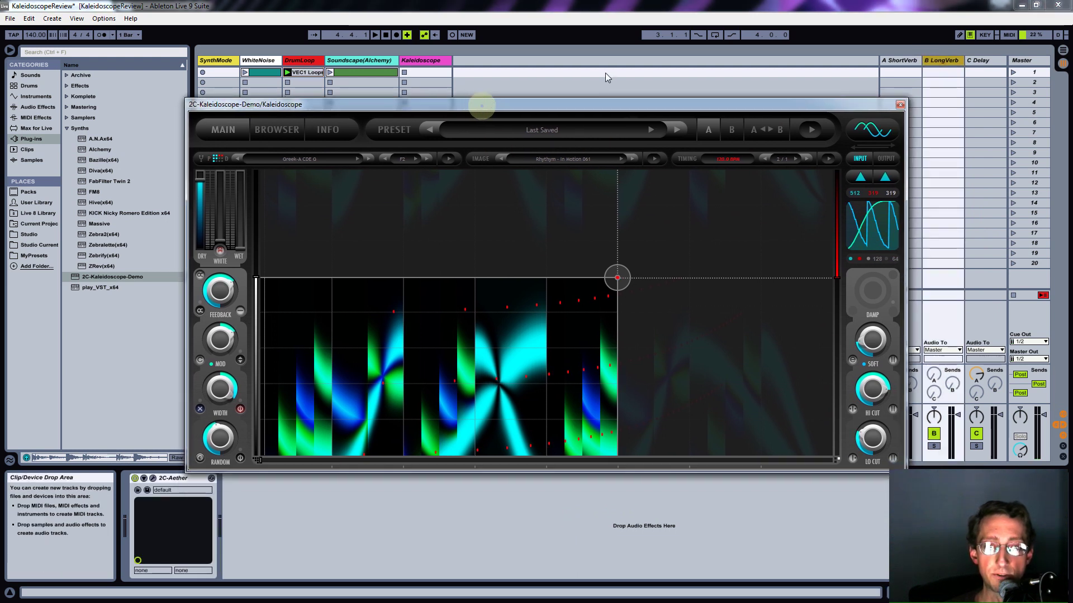
pyautogui.click(301, 63)
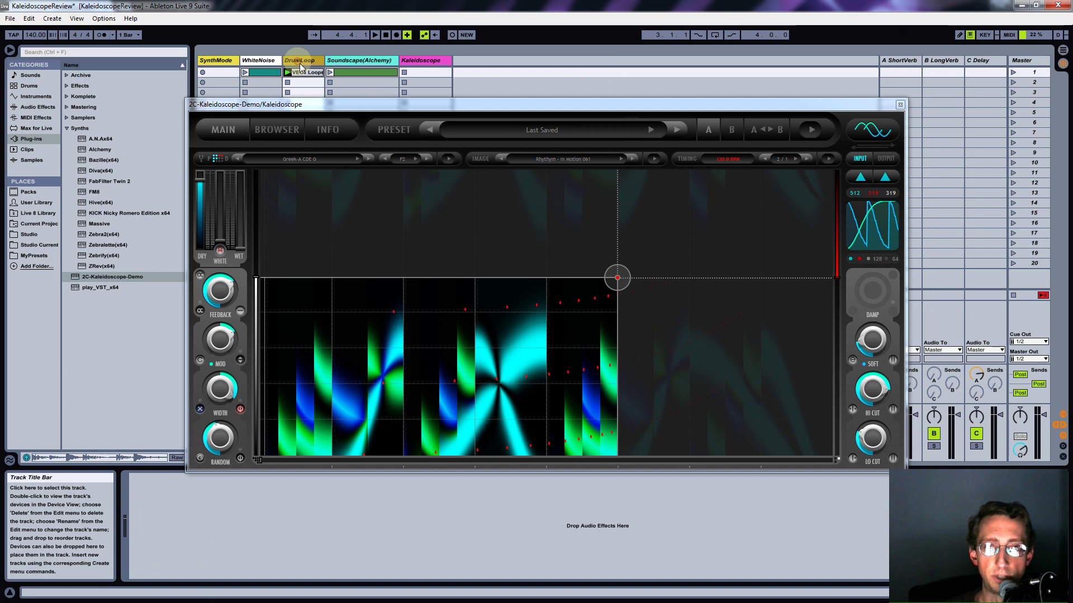
pyautogui.click(420, 64)
pyautogui.moveTo(388, 107); pyautogui.dragTo(407, 110)
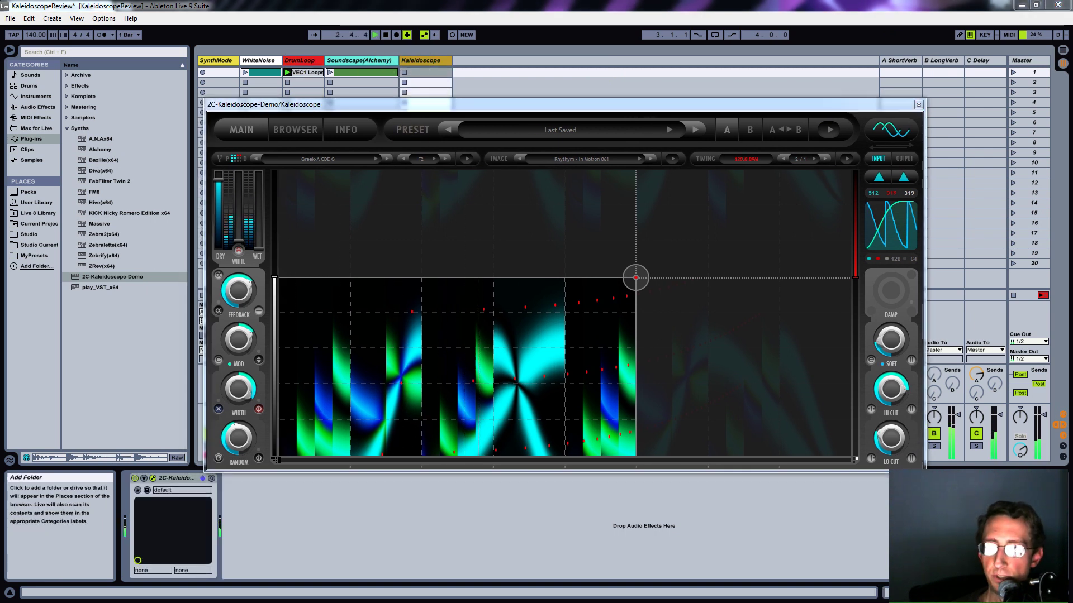
# Step: Browse the Factory 1.1 Rhythmic Melodic presets in Kaleidoscope
pyautogui.click(558, 129)
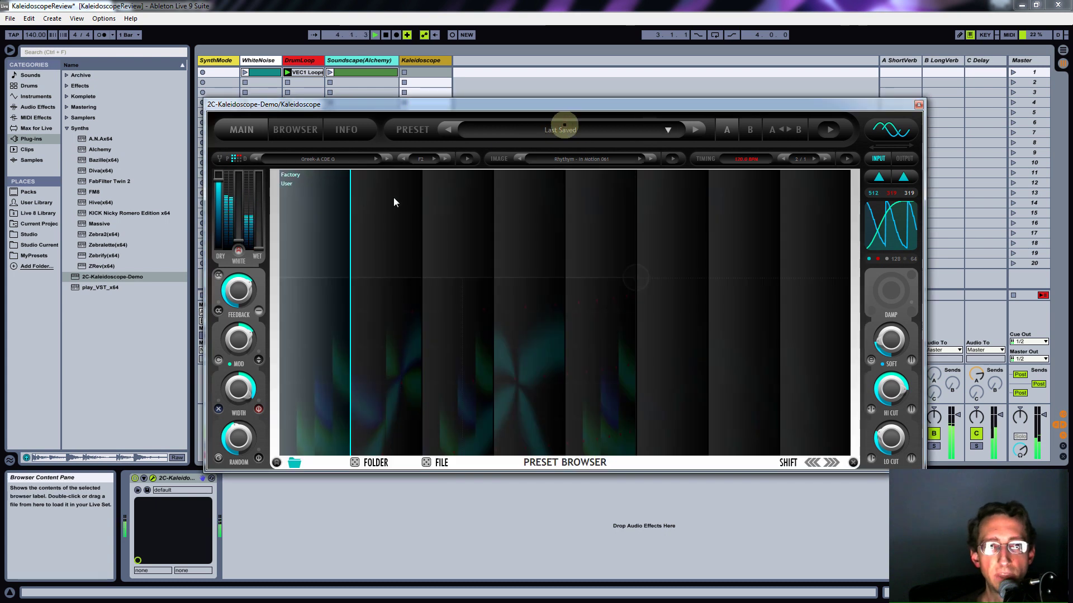
pyautogui.click(294, 174)
pyautogui.click(372, 175)
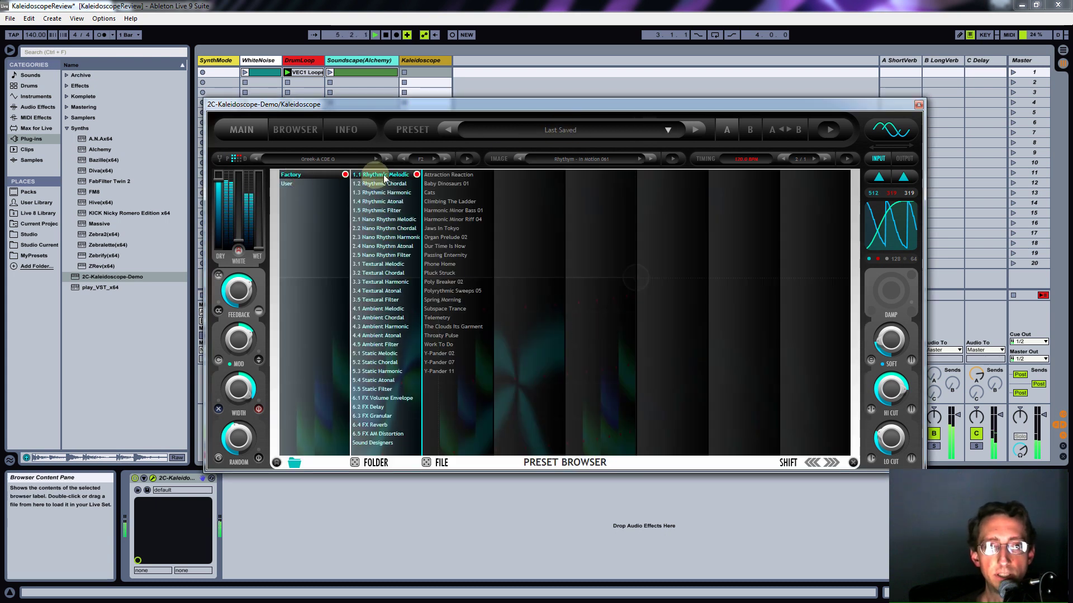
# Step: Load Throaty Pulse, raise wet gain to 8.4 dB and lower dry gain to -19.1 dB
pyautogui.click(450, 336)
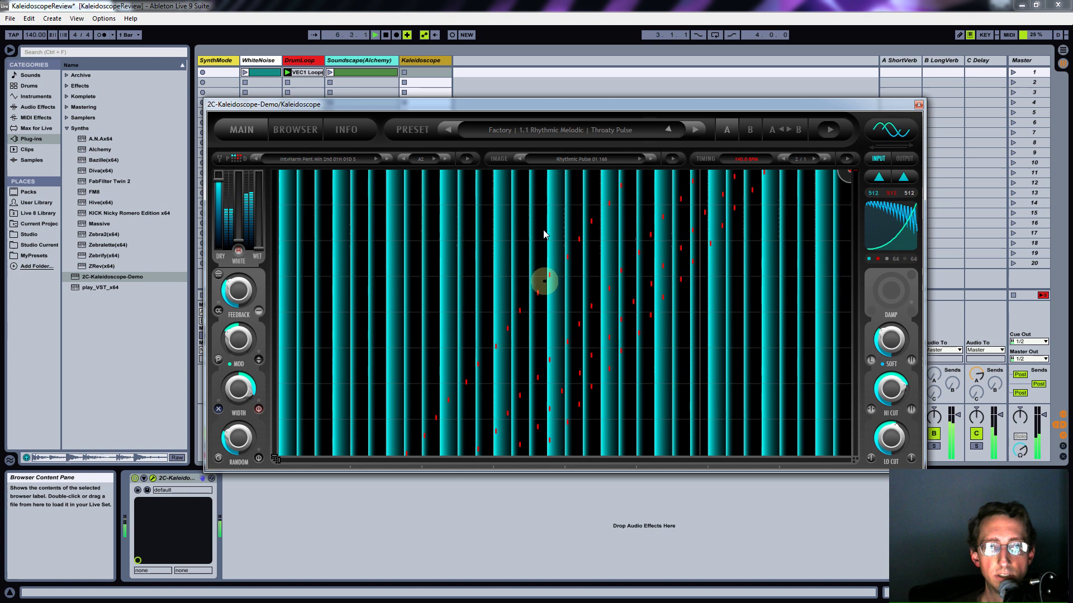
pyautogui.moveTo(218, 177); pyautogui.dragTo(259, 185)
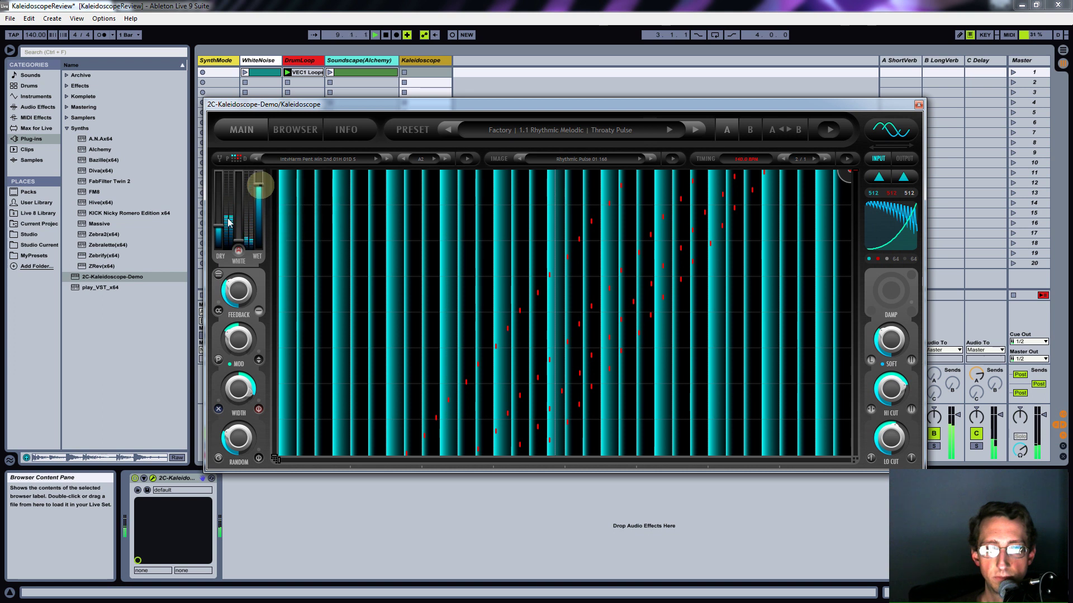
pyautogui.moveTo(220, 229); pyautogui.dragTo(264, 180)
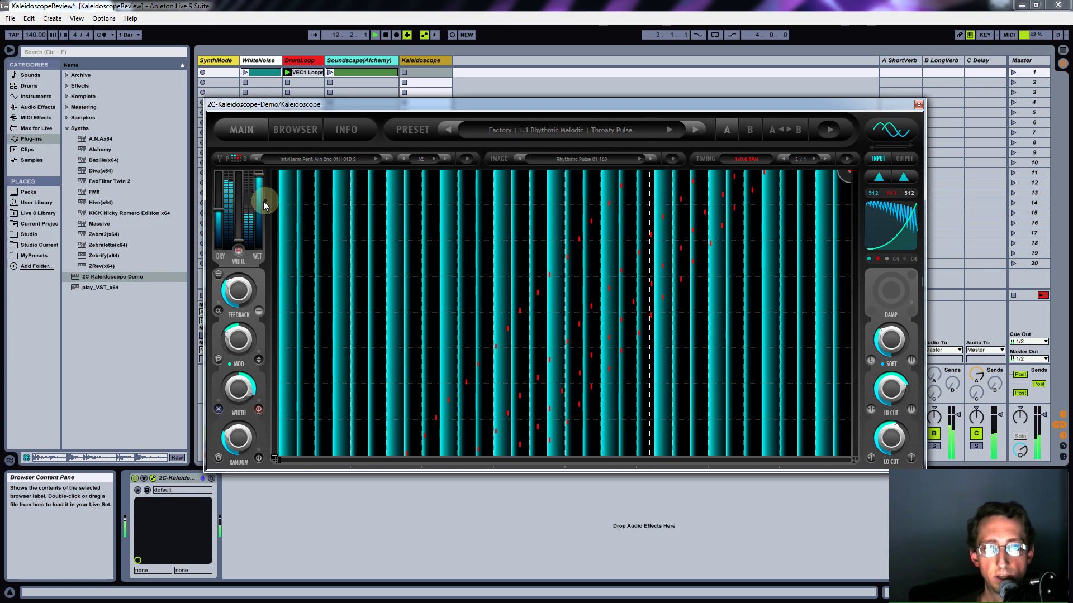
pyautogui.click(219, 205)
pyautogui.moveTo(219, 218); pyautogui.dragTo(218, 231)
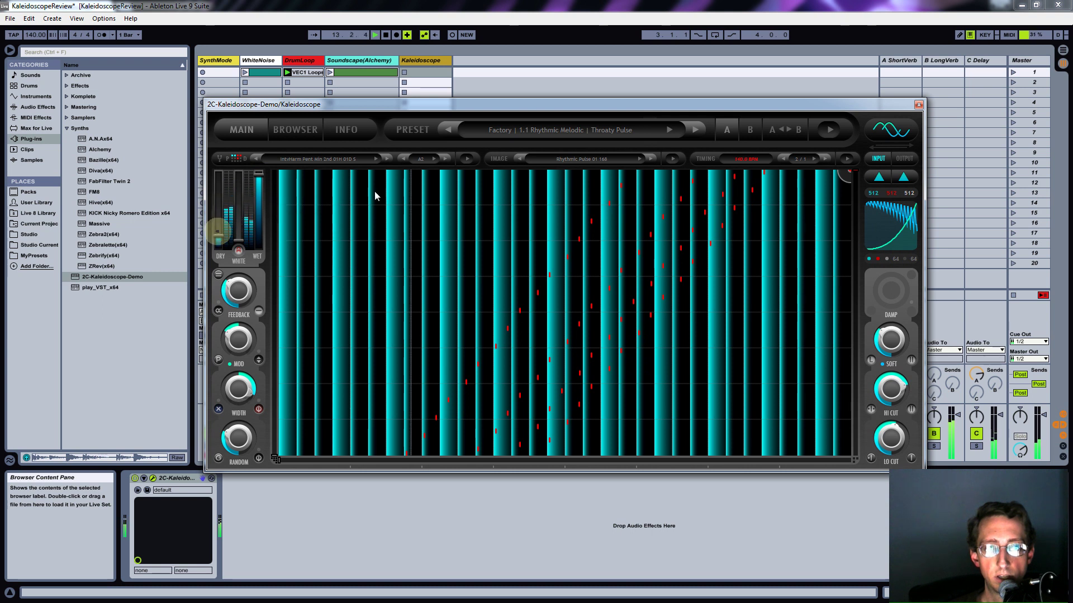
# Step: Browse Architecture Vol 01 > 01 Melodic > Just Intonation and load the Greek-CDE GA tuning
pyautogui.click(313, 161)
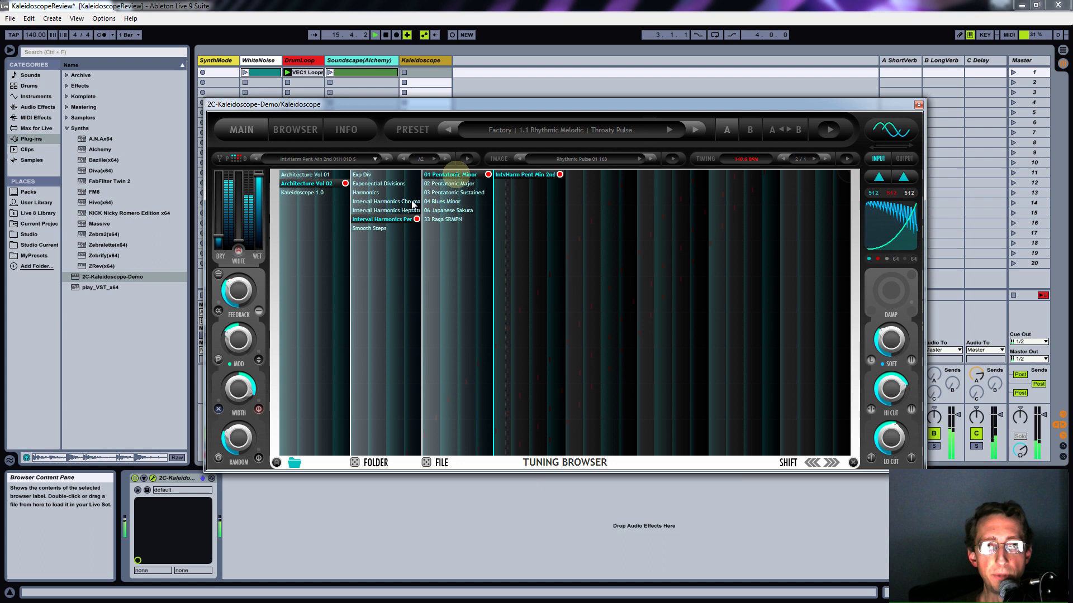
pyautogui.click(374, 192)
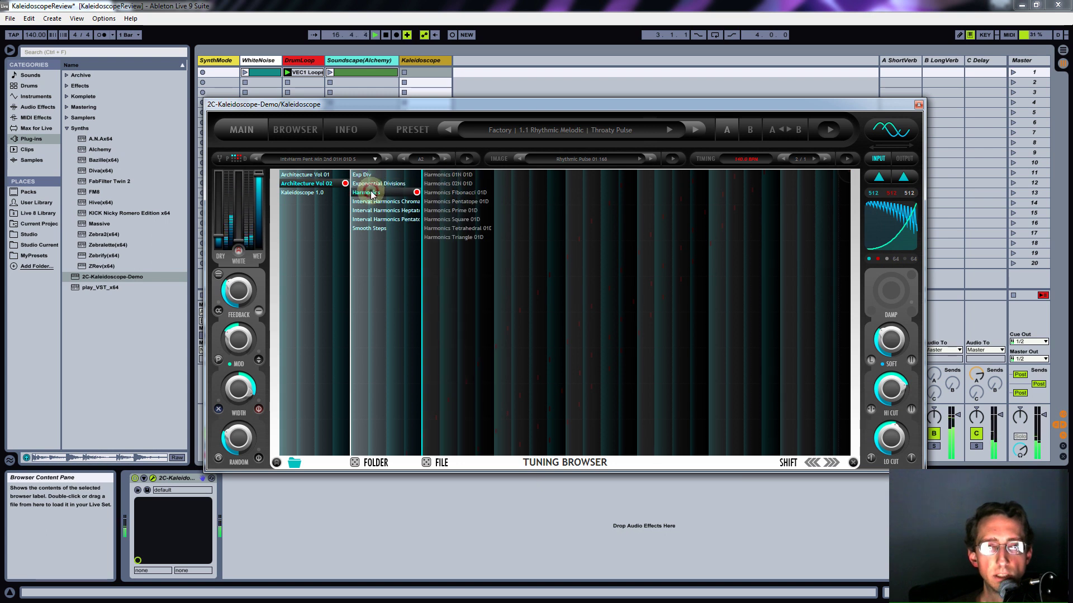
pyautogui.click(364, 175)
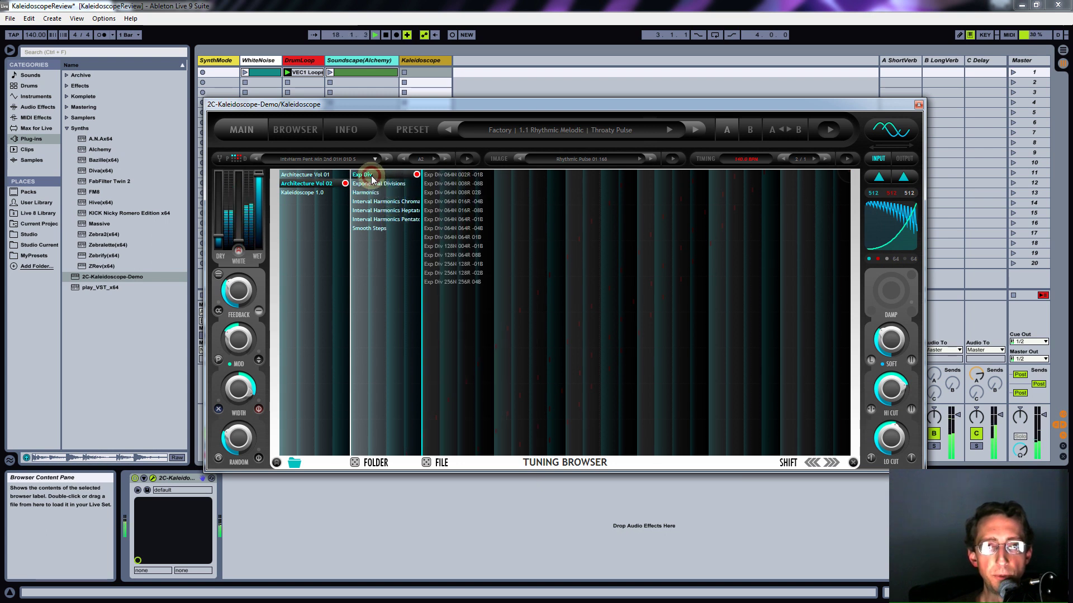
pyautogui.click(327, 175)
pyautogui.click(366, 175)
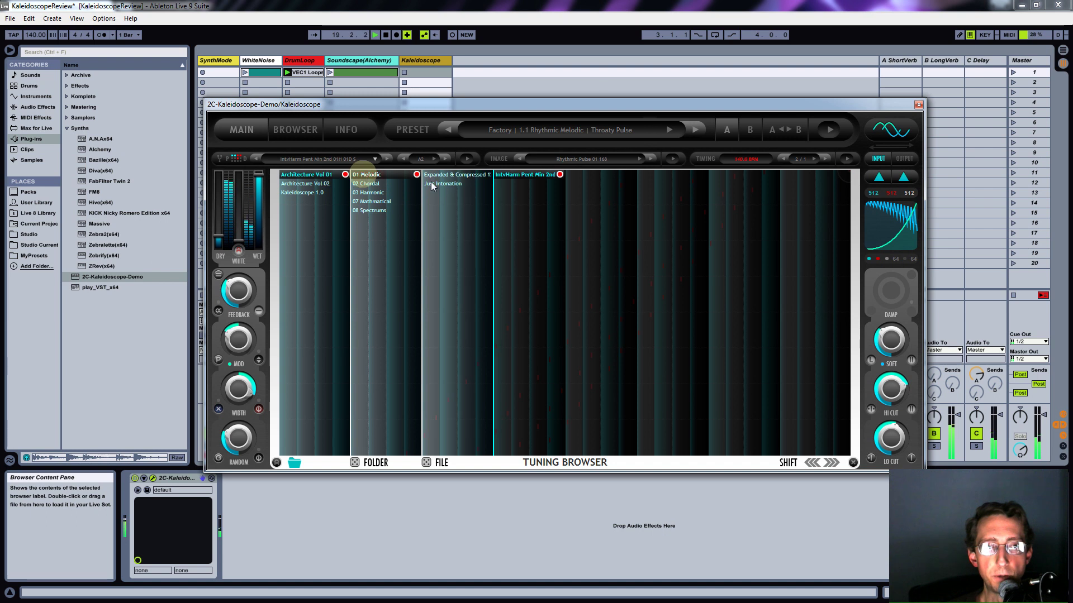
pyautogui.click(455, 185)
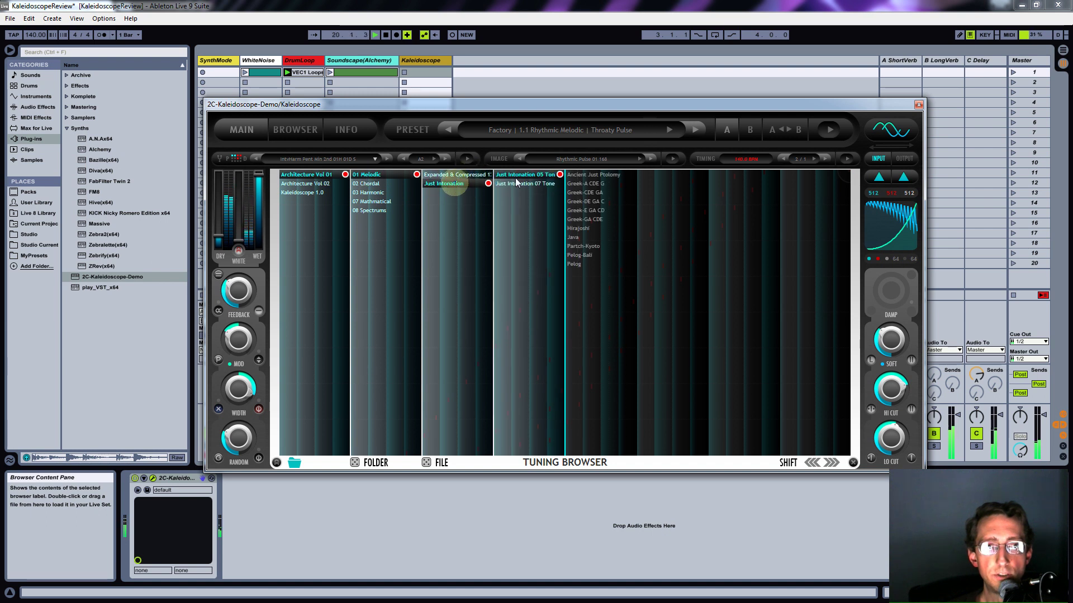
pyautogui.click(584, 190)
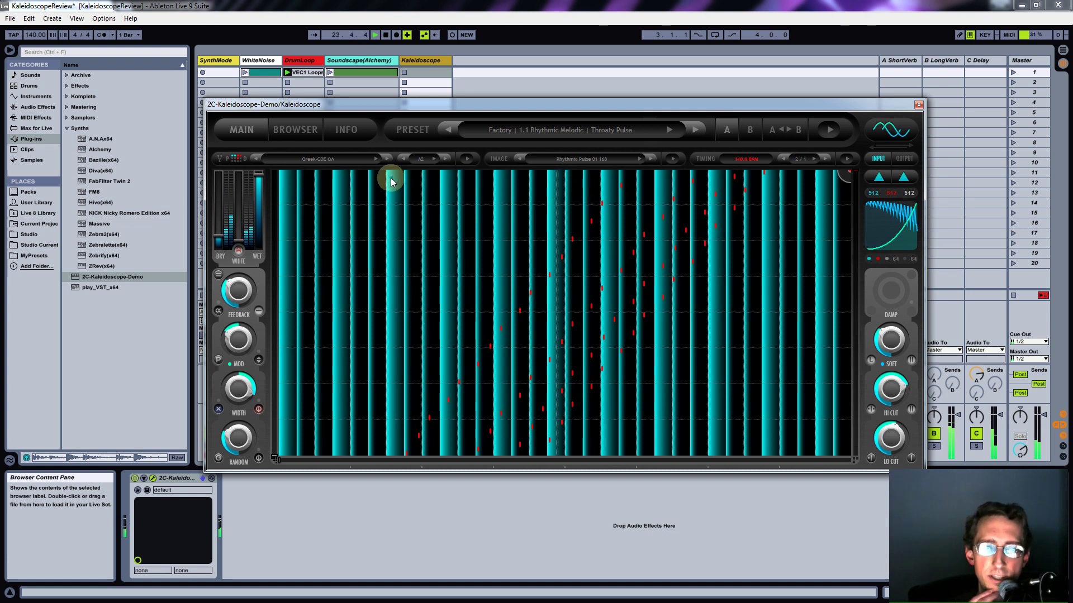
# Step: Switch to the Greek-E GA CD tuning and raise the root note to A3
pyautogui.click(334, 159)
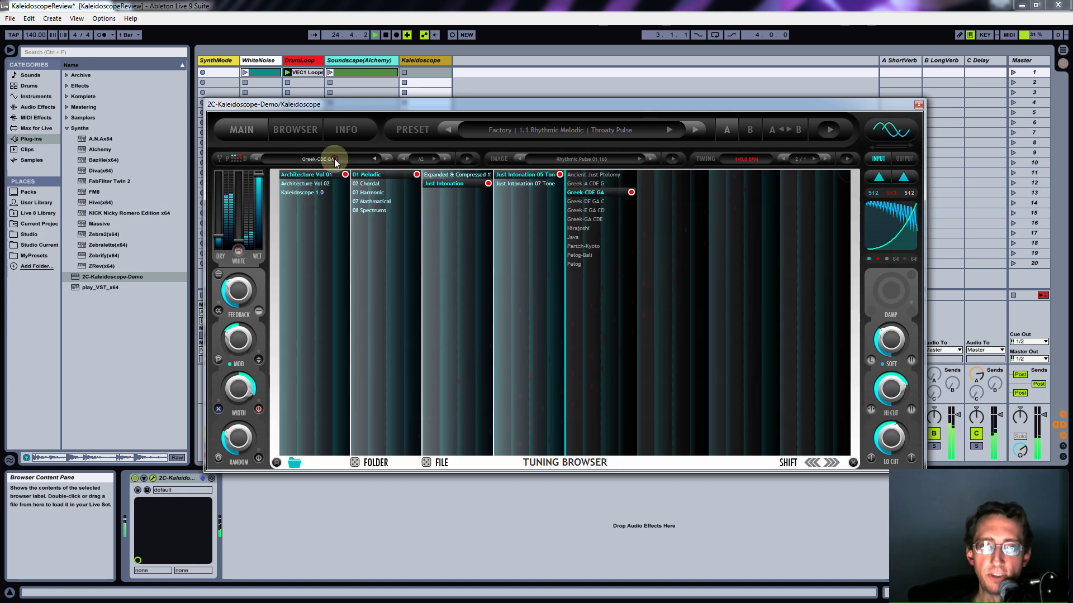
pyautogui.click(596, 212)
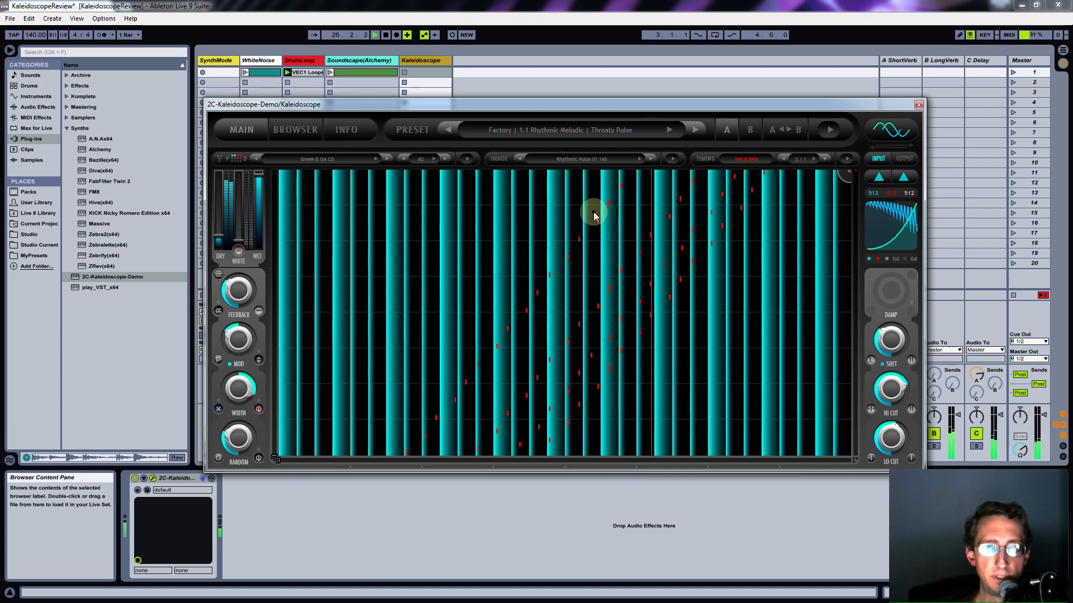
pyautogui.click(456, 205)
pyautogui.click(356, 167)
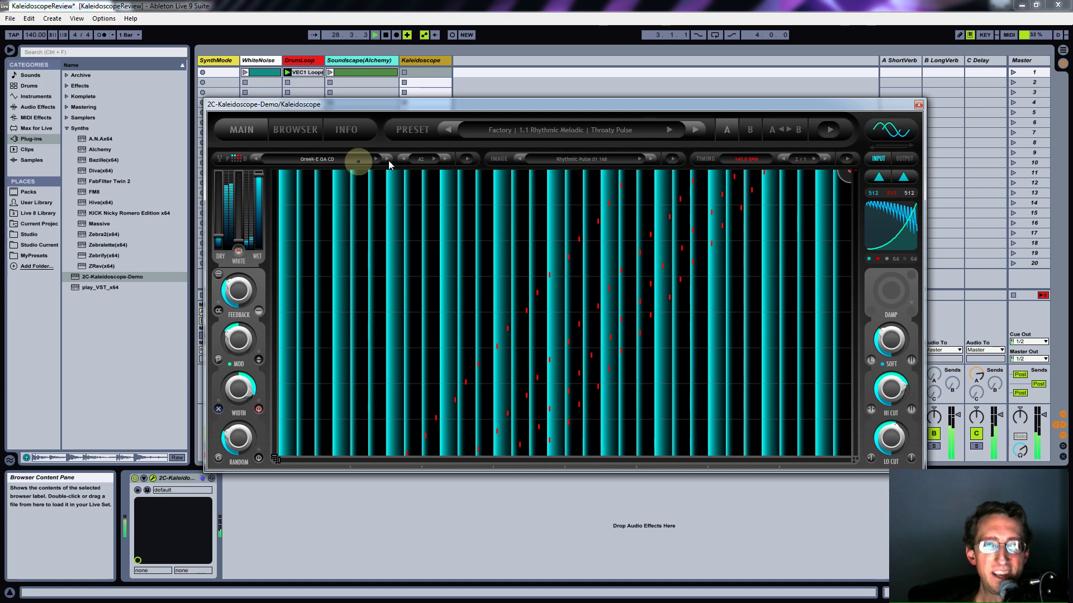
pyautogui.click(594, 161)
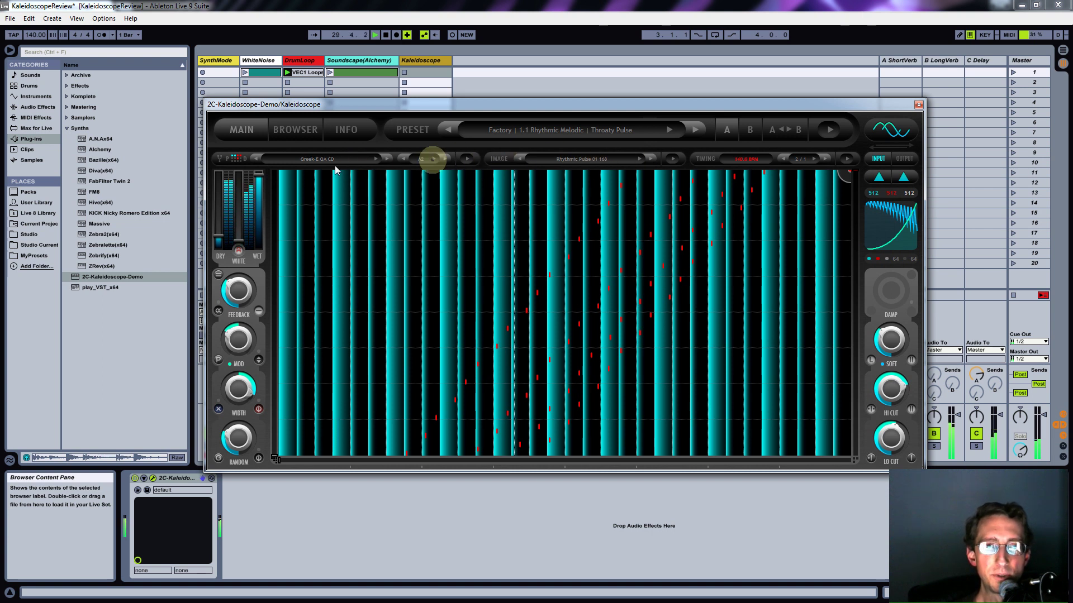
pyautogui.click(421, 159)
pyautogui.click(443, 260)
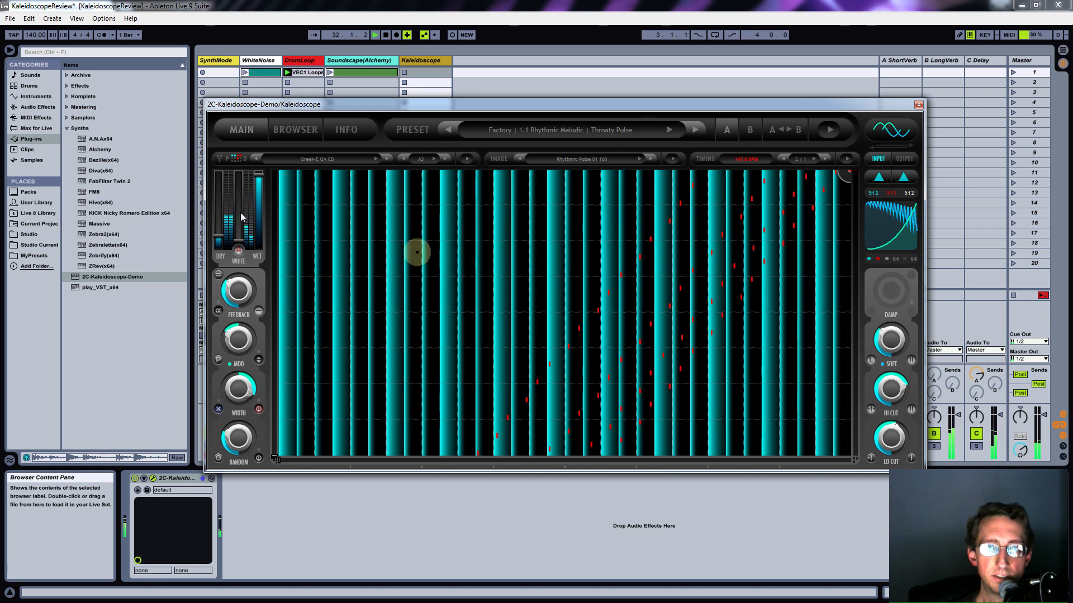
# Step: Drop Kaleidoscope's dry signal to minimum, set random pitch to 64 %, and show the preset browser
pyautogui.click(217, 236)
pyautogui.moveTo(217, 239); pyautogui.dragTo(223, 196)
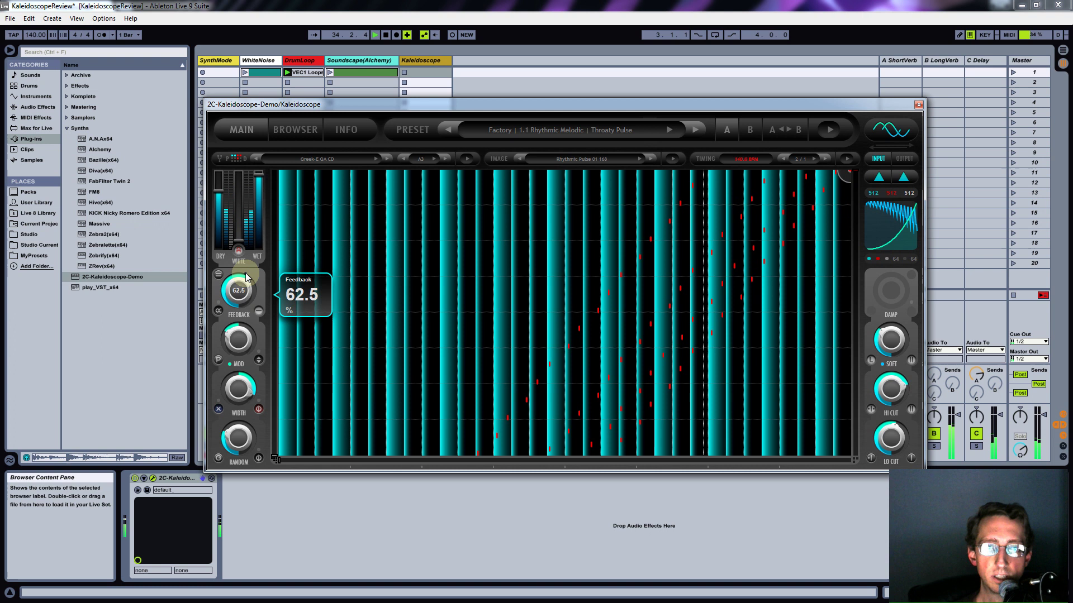
pyautogui.moveTo(223, 195); pyautogui.dragTo(222, 252)
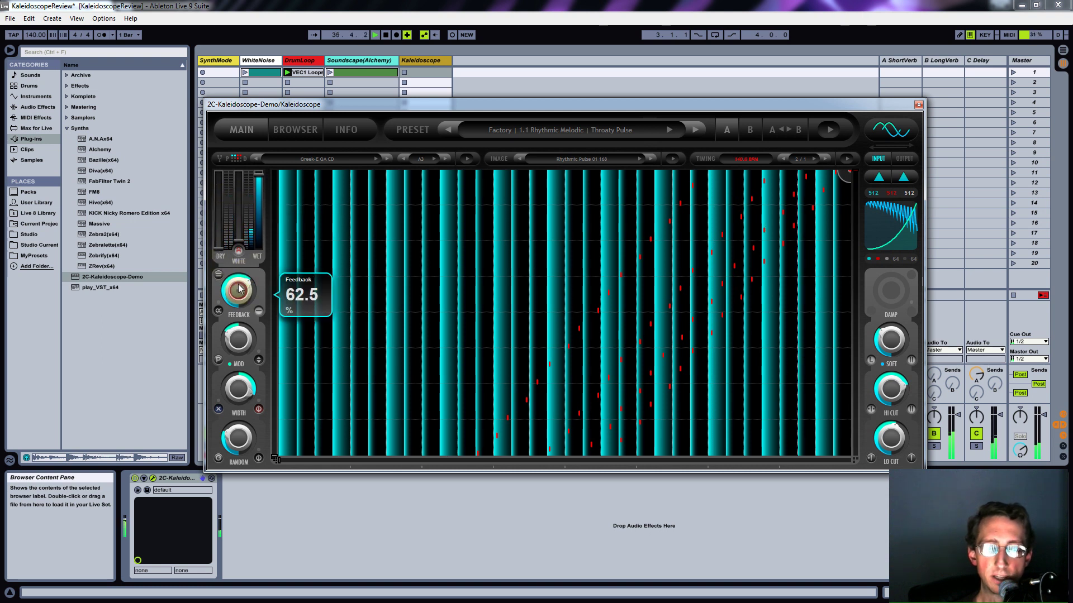
pyautogui.moveTo(238, 290); pyautogui.dragTo(238, 282)
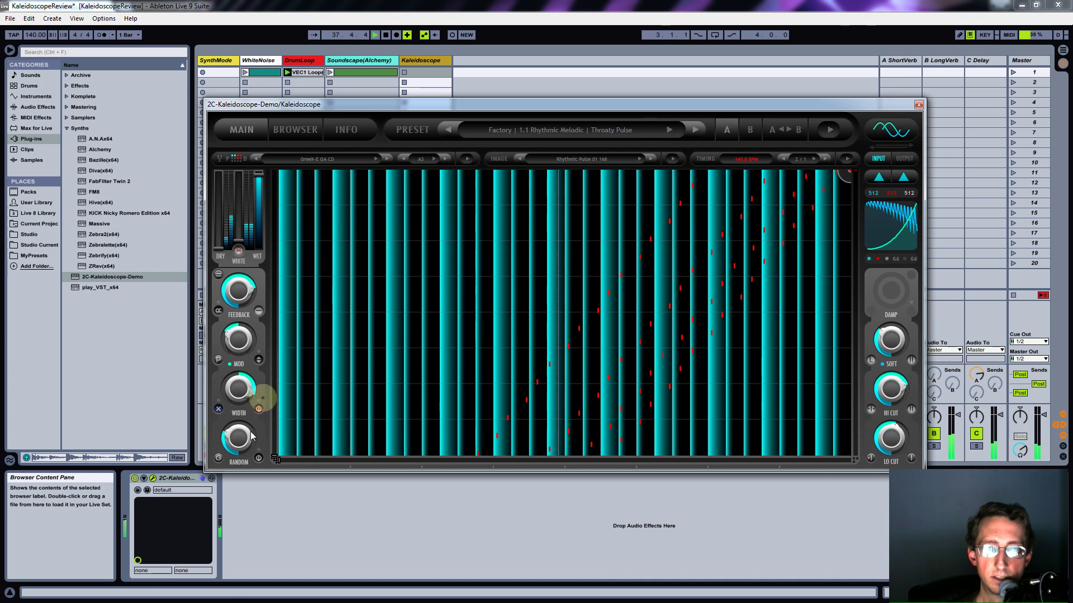
pyautogui.moveTo(238, 436); pyautogui.dragTo(246, 410)
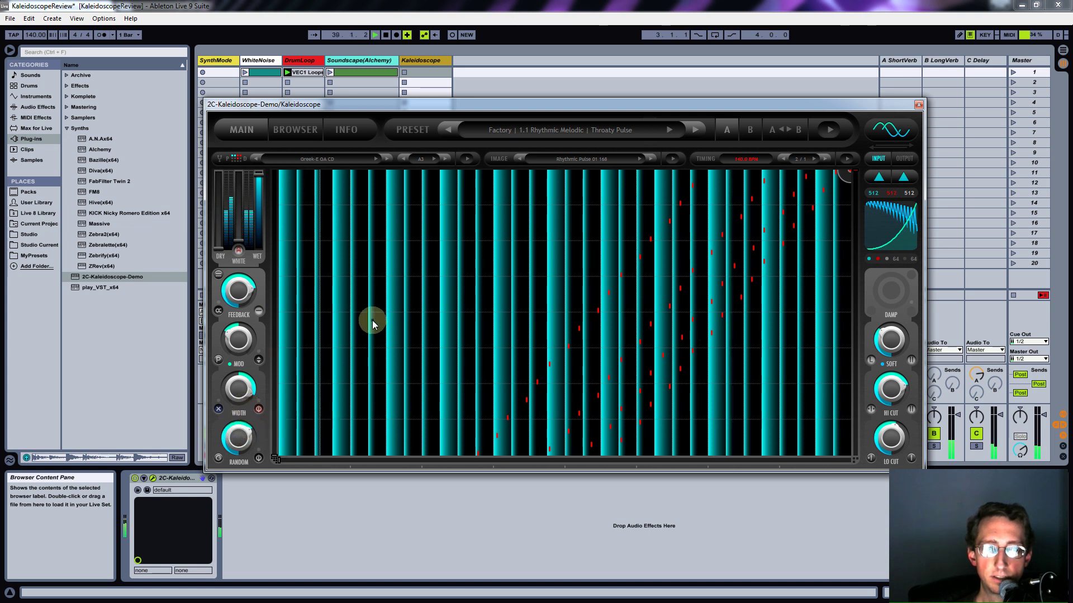
pyautogui.click(471, 226)
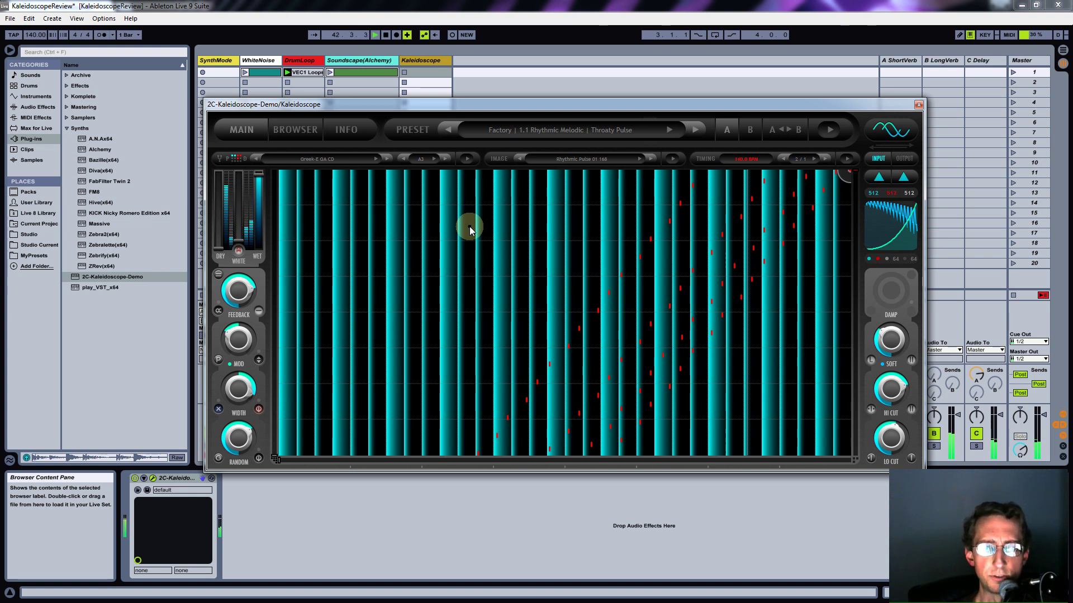
pyautogui.click(602, 130)
# Step: Load the 2.4 Nano Rhythm Atonal Sub Bass Slider preset and raise its low frequency to 20.0 Hz
pyautogui.click(398, 247)
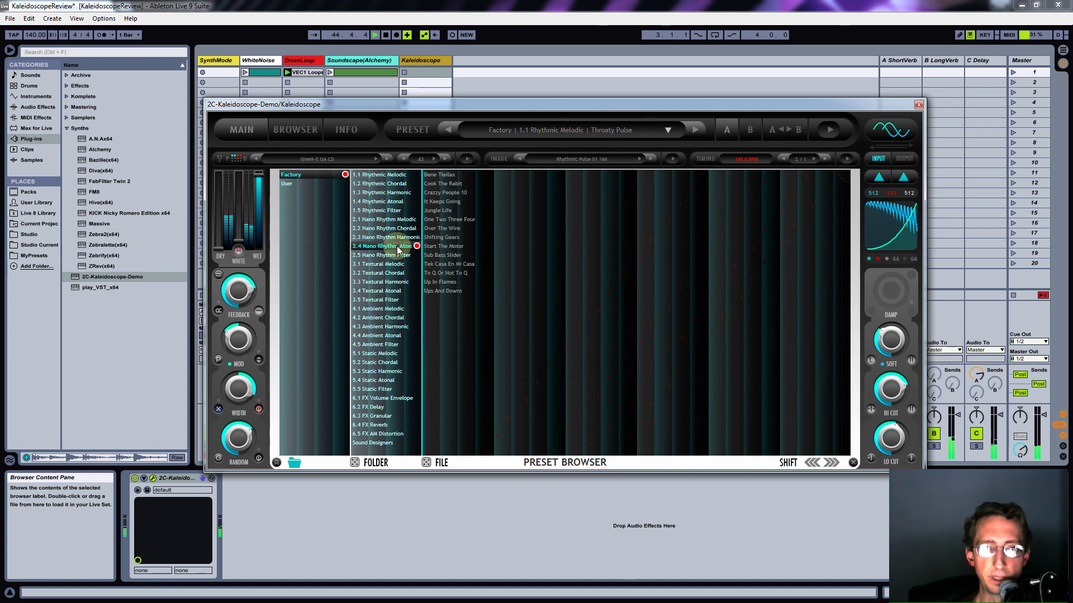
pyautogui.click(453, 256)
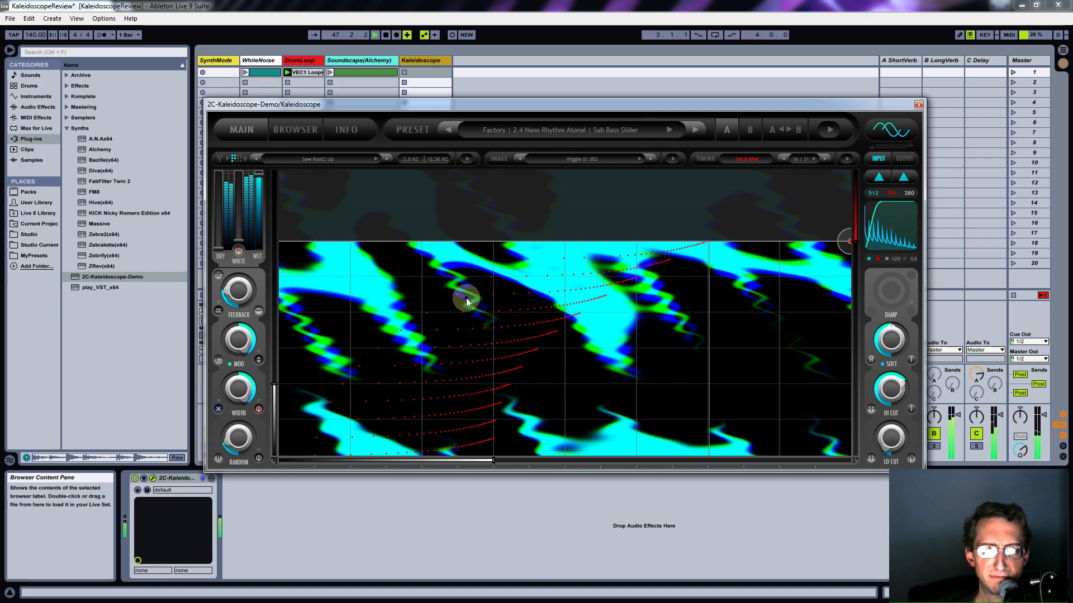
pyautogui.click(528, 137)
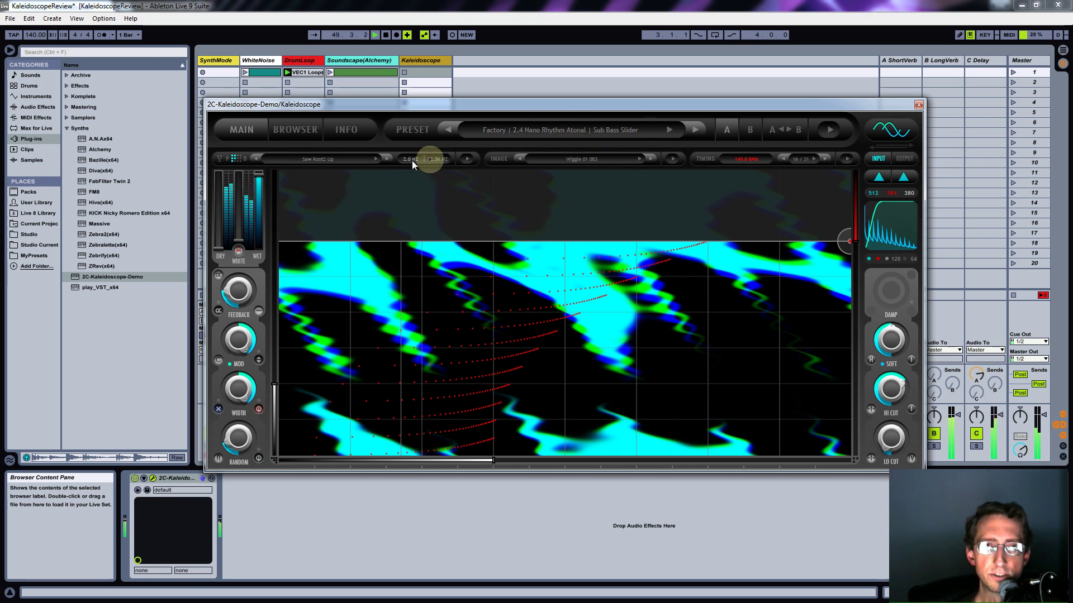
pyautogui.click(466, 159)
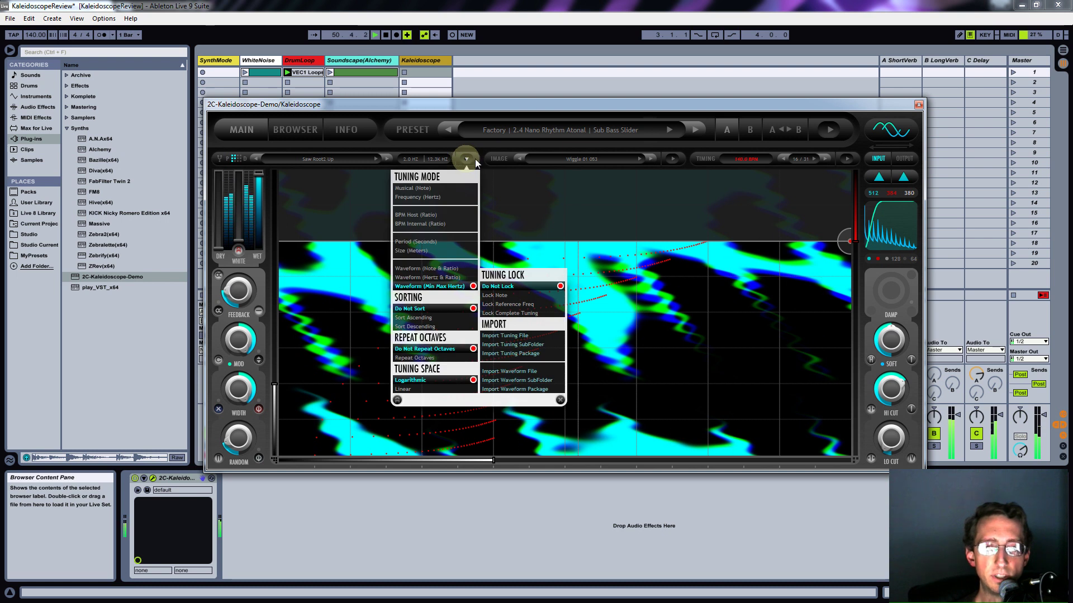
pyautogui.click(468, 159)
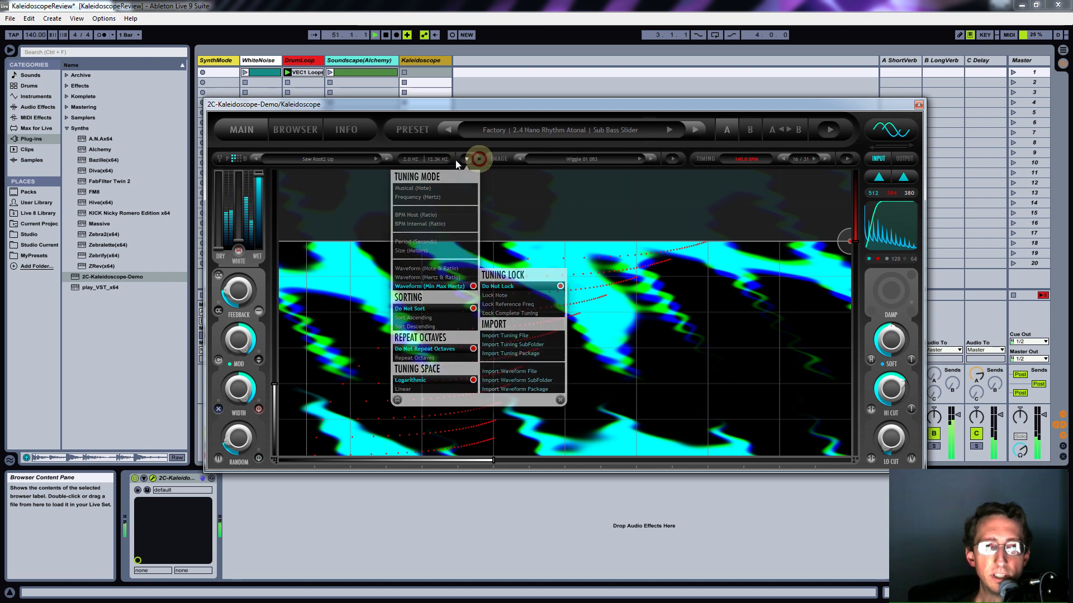
pyautogui.doubleClick(412, 158)
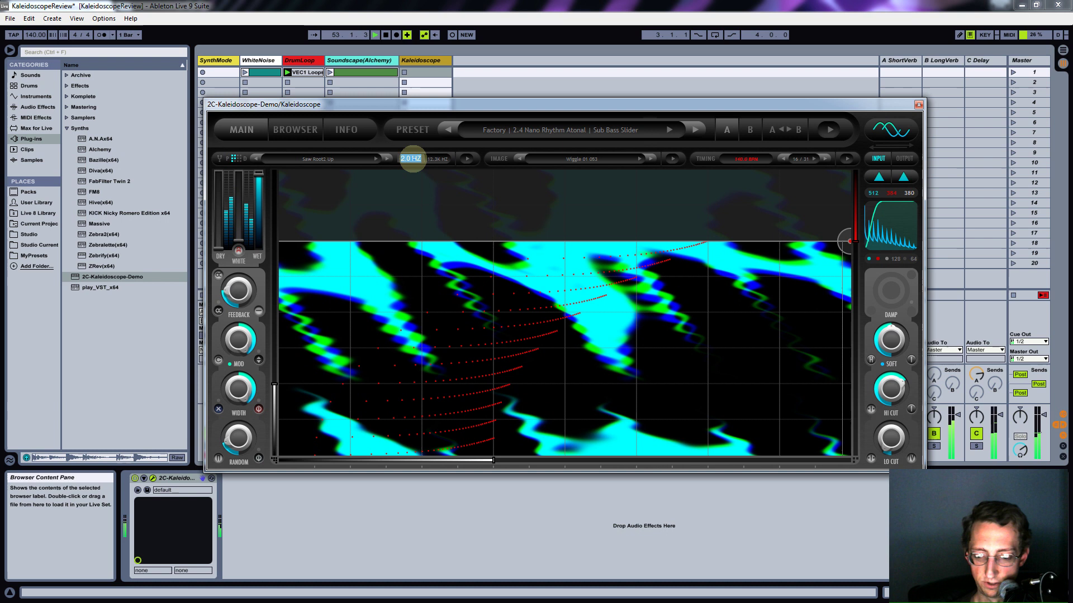
pyautogui.press('Return')
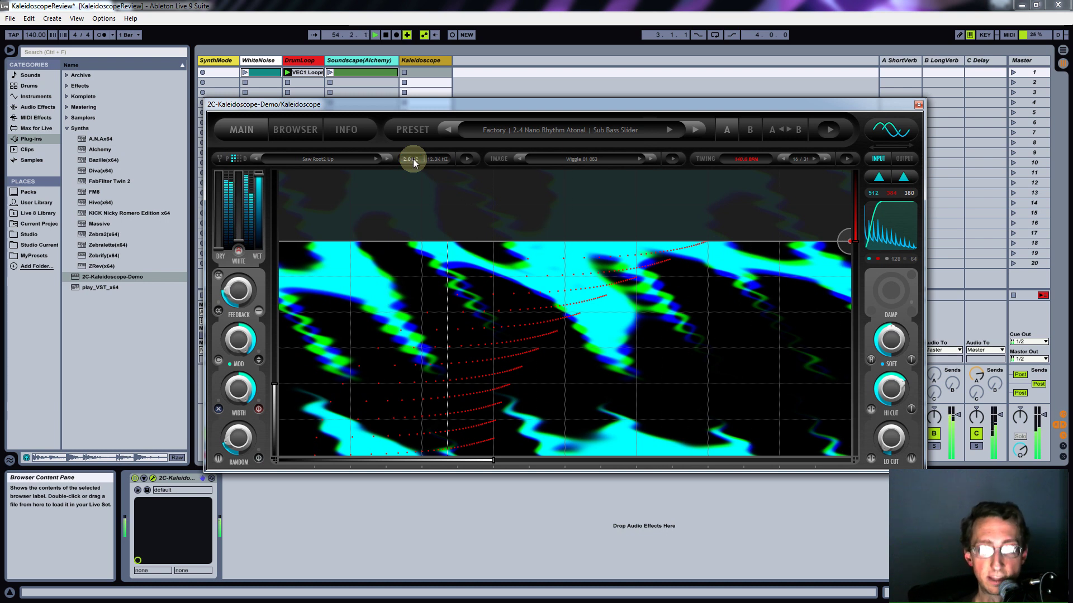
pyautogui.moveTo(413, 158); pyautogui.dragTo(445, 186)
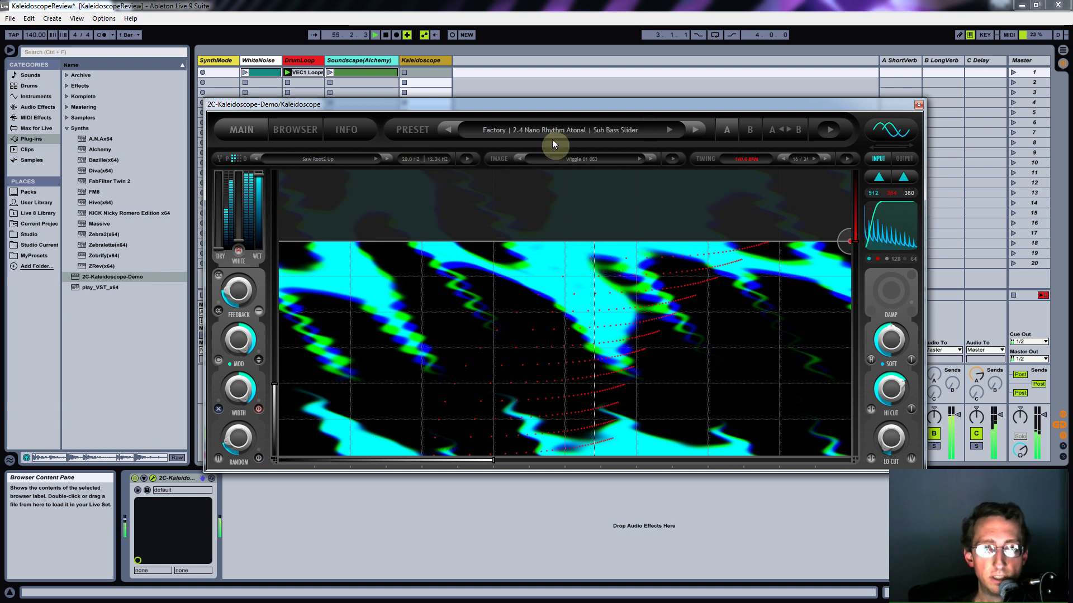
# Step: Try the Windy City preset from the Factory 3.5 Textural Filter presets
pyautogui.click(576, 130)
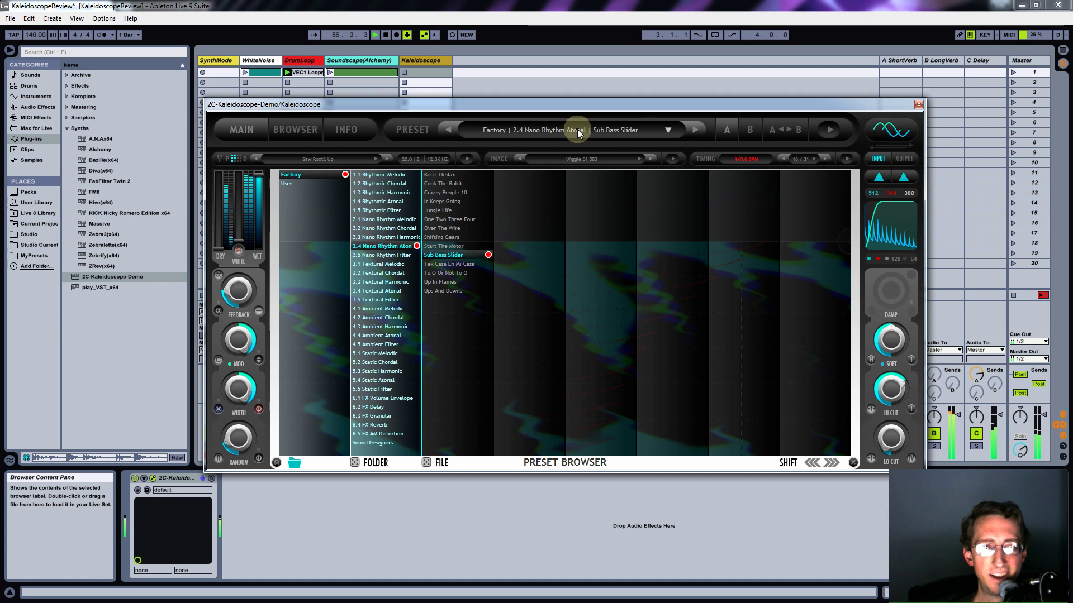
pyautogui.click(381, 300)
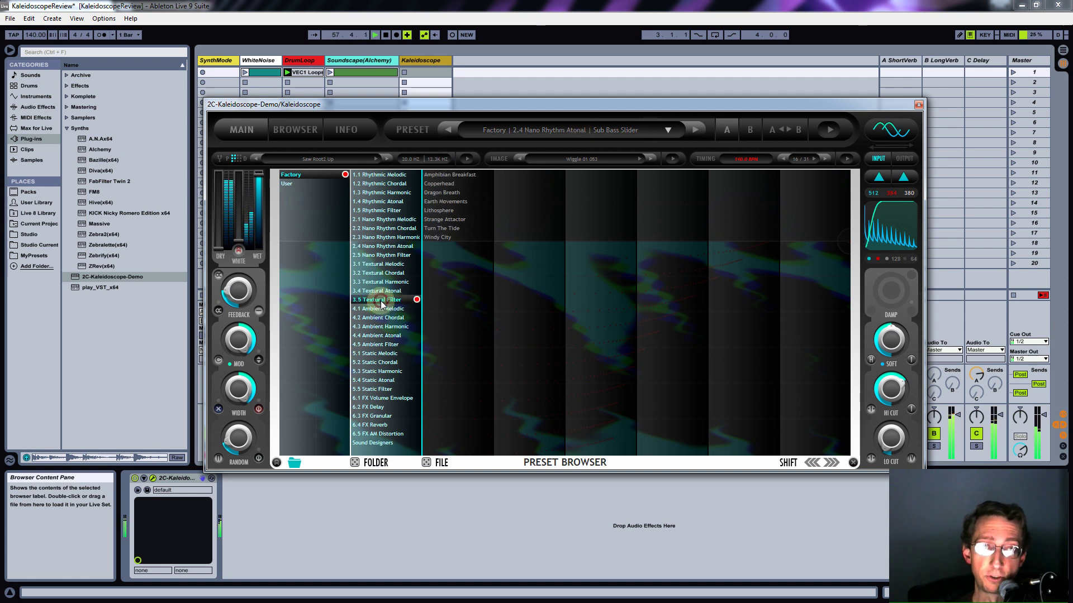
pyautogui.click(441, 236)
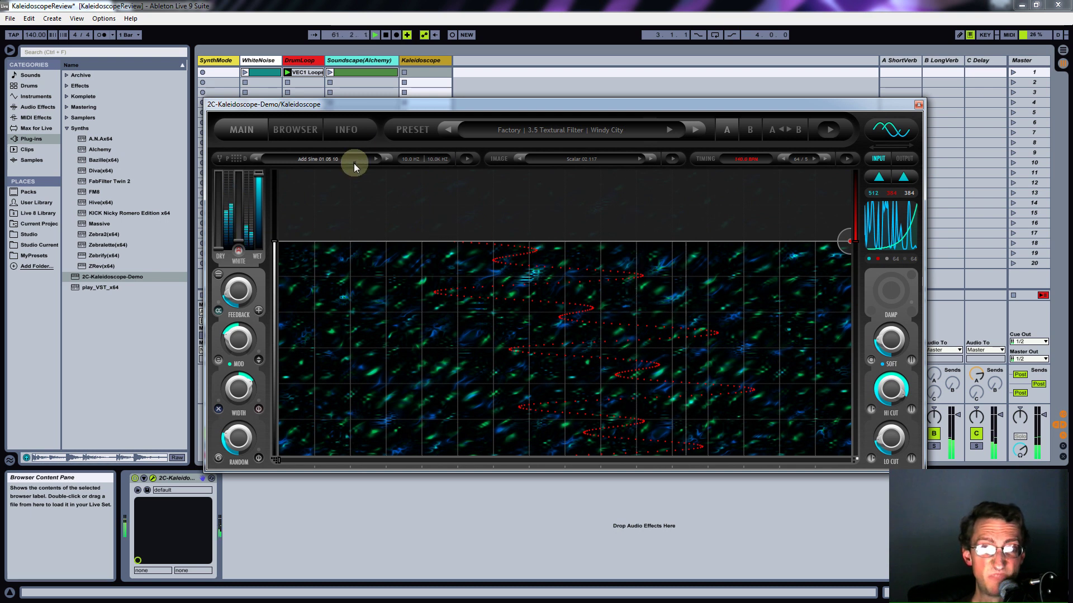
# Step: Load the 4.1 Ambient Melodic Growing Bonsai preset and show its processed output
pyautogui.click(527, 133)
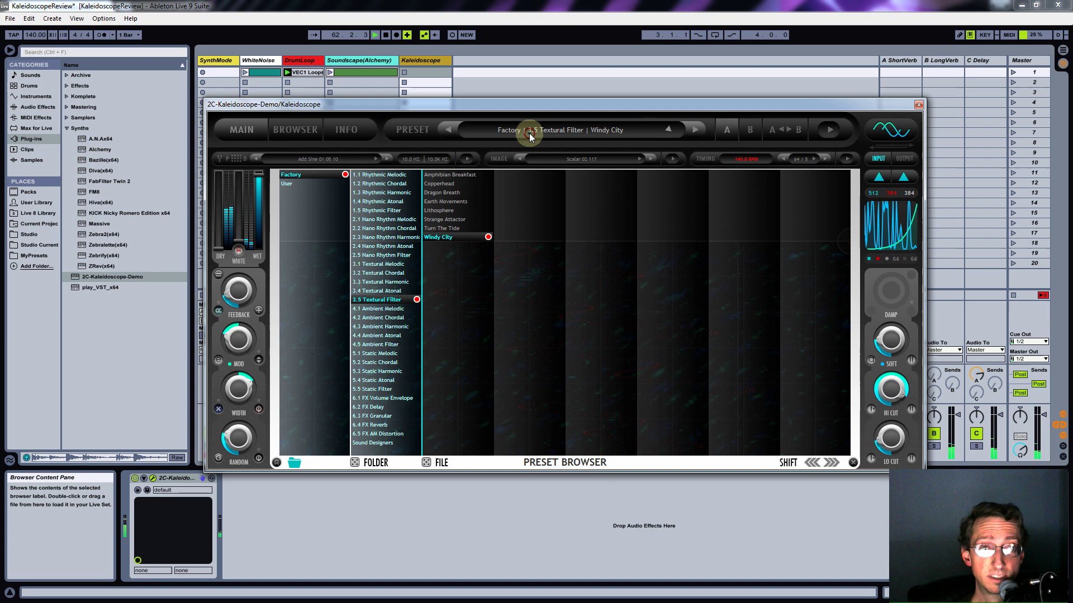
pyautogui.click(383, 309)
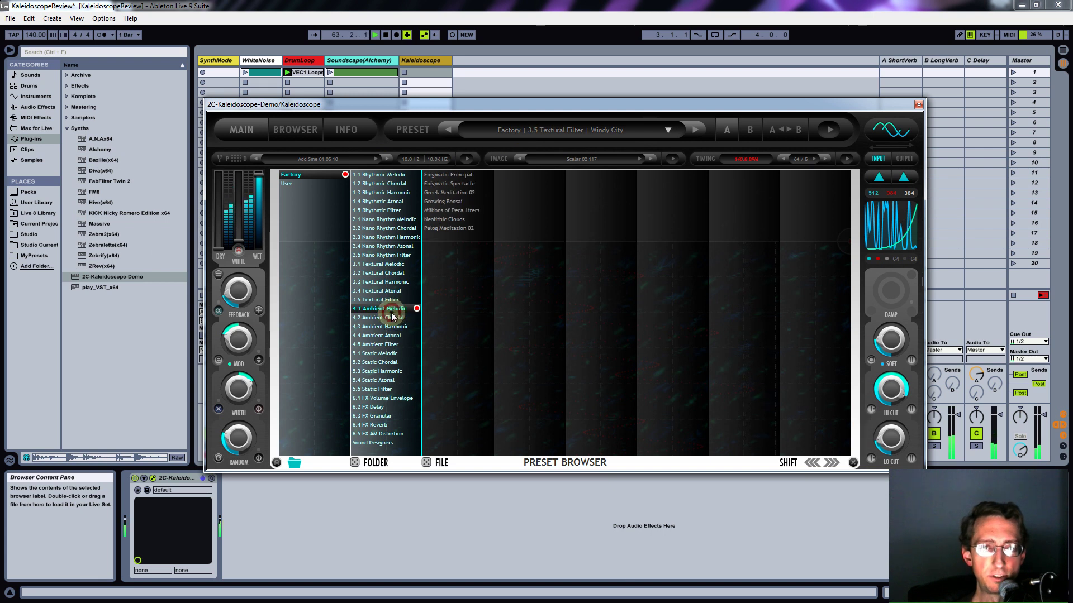
pyautogui.click(445, 201)
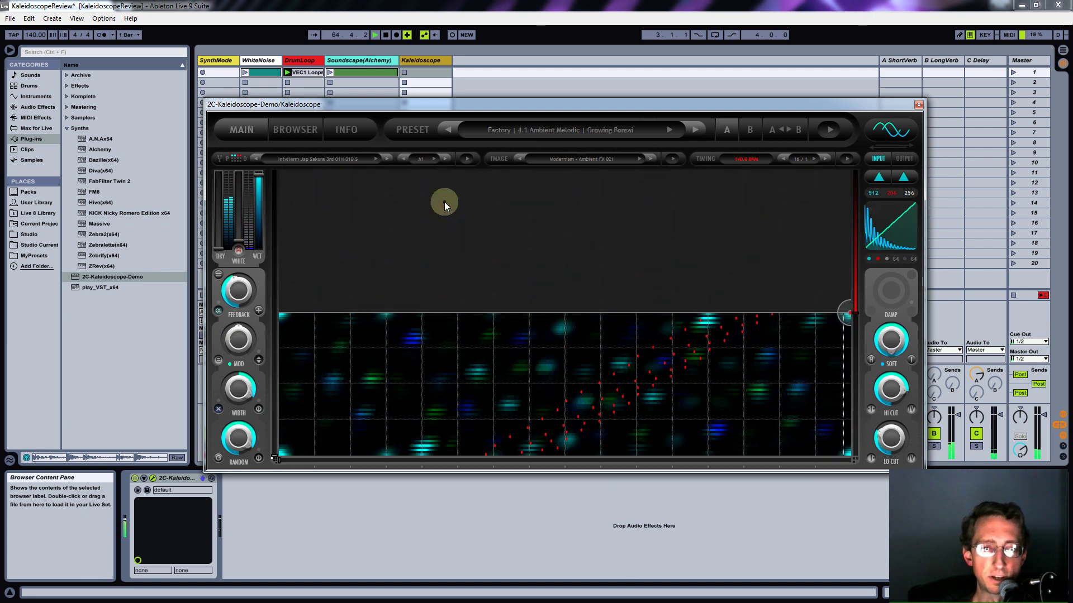
pyautogui.click(904, 159)
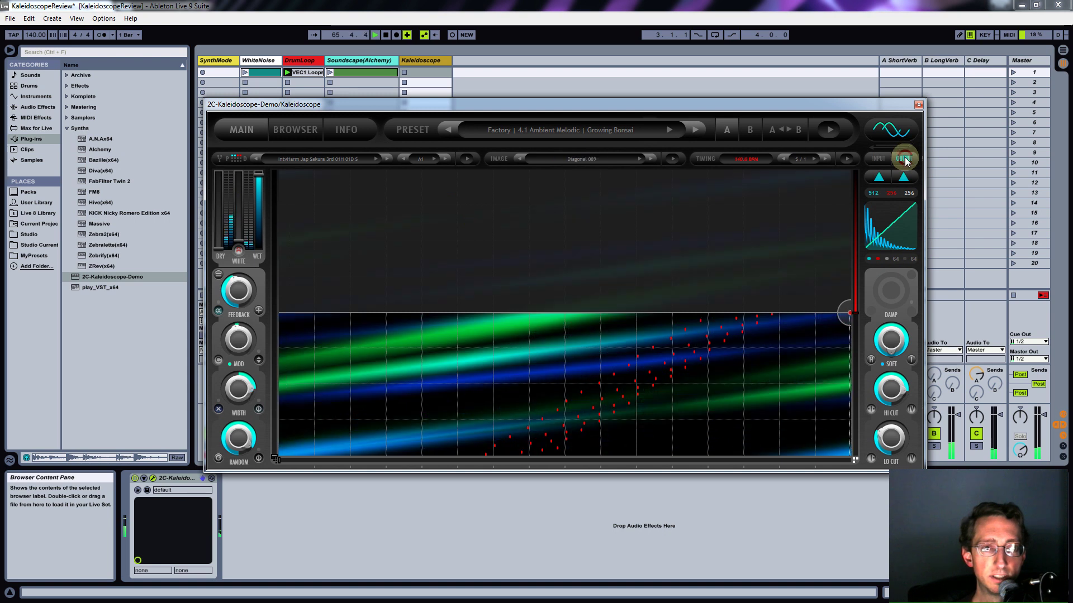
pyautogui.click(492, 216)
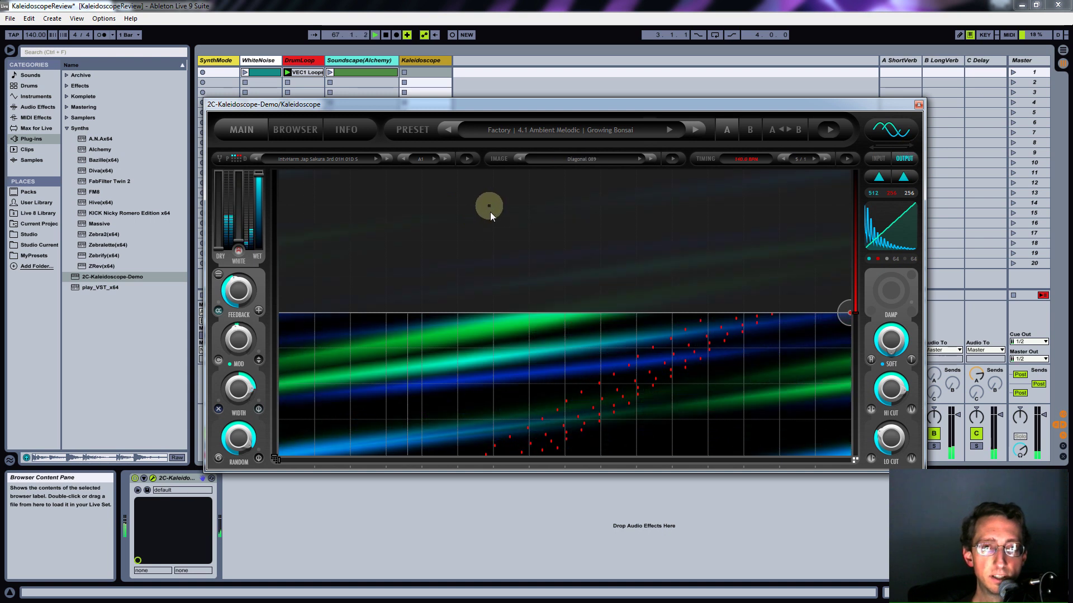
pyautogui.click(367, 181)
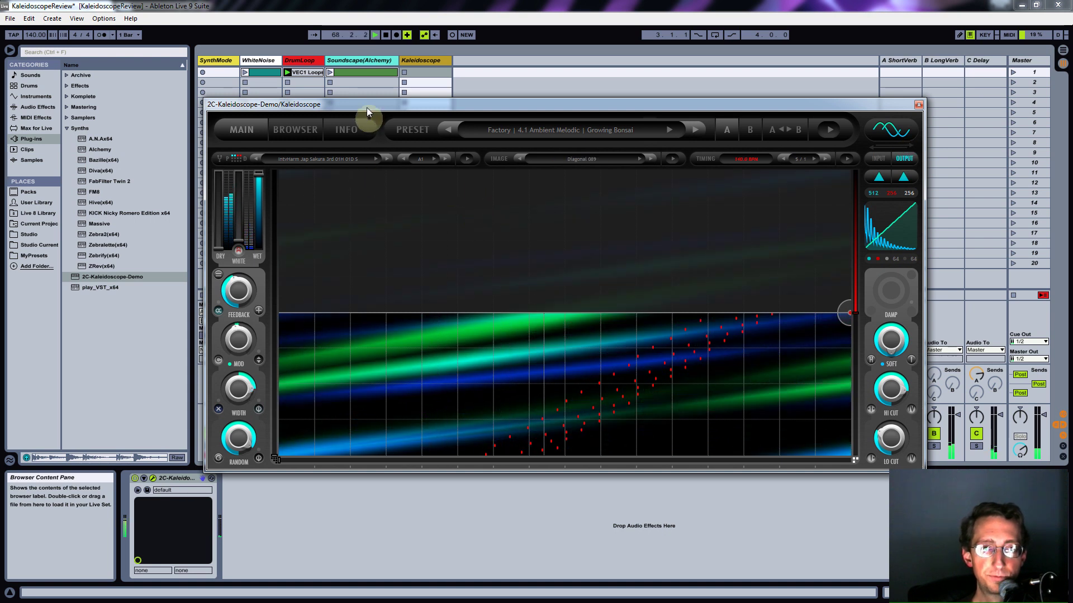
# Step: Stop the DrumLoop clip, ease Kaleidoscope's wet level down, and launch the Soundscape (Alchemy) clip
pyautogui.moveTo(366, 107); pyautogui.dragTo(548, 126)
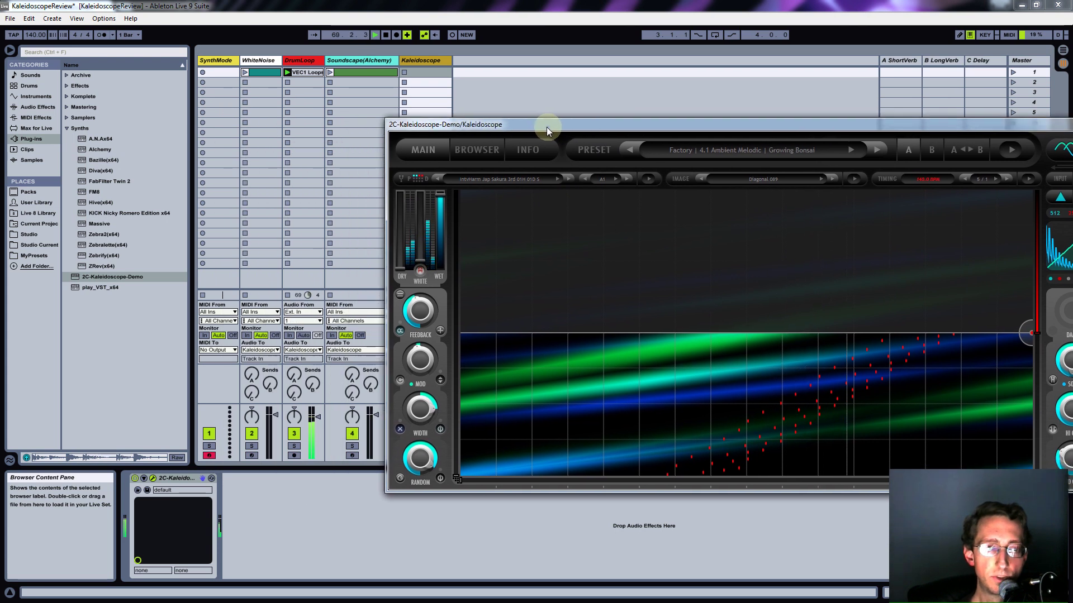
pyautogui.click(288, 83)
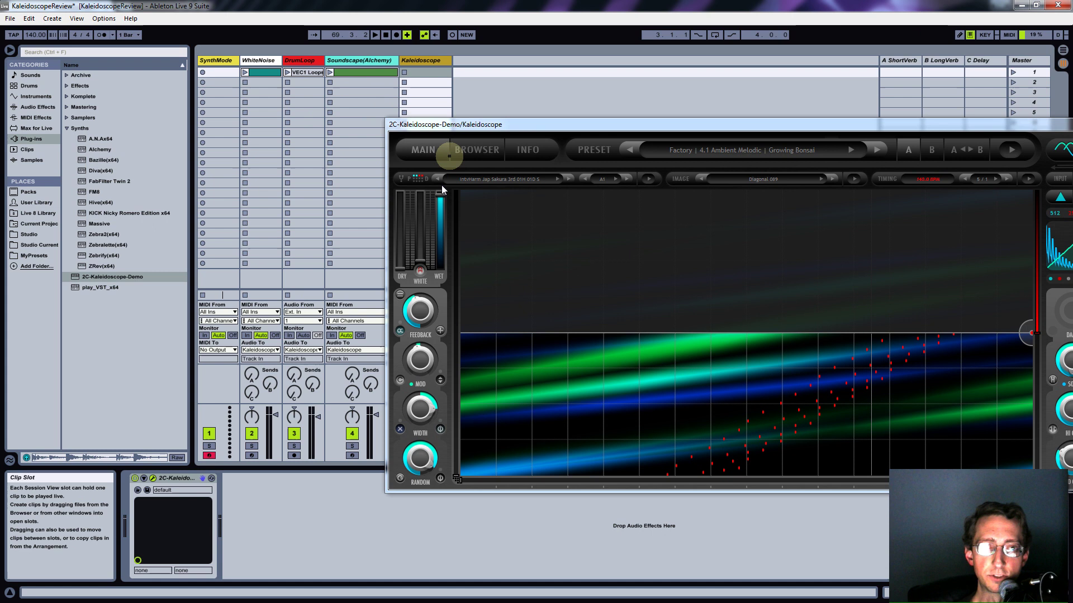
pyautogui.moveTo(440, 196); pyautogui.dragTo(400, 193)
pyautogui.click(329, 72)
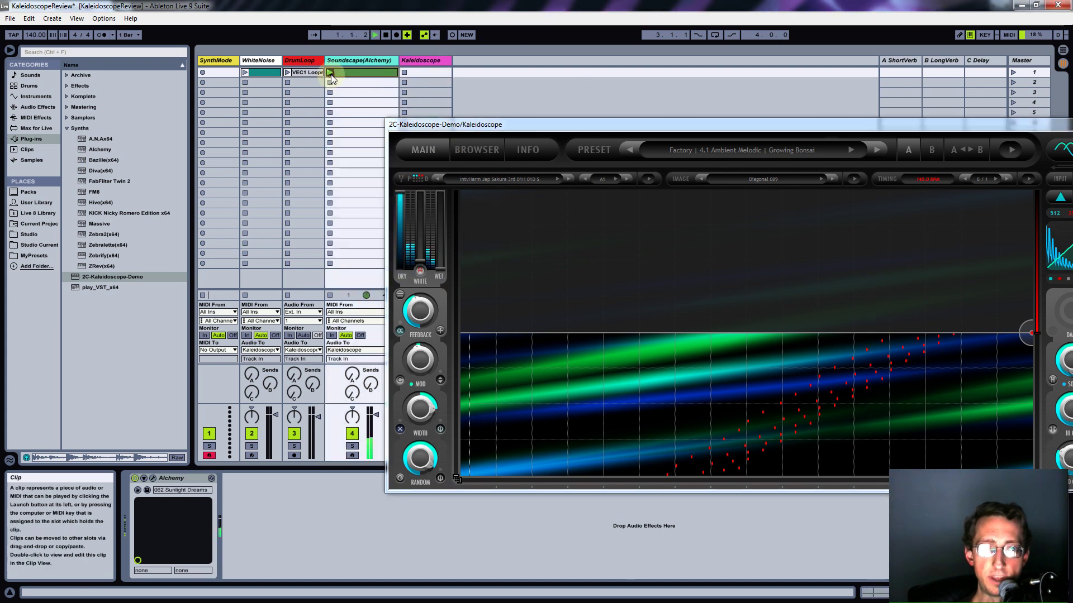
# Step: Load Kaleidoscope's Cosmic Blanking preset from 3.1 Textural Melodic
pyautogui.moveTo(417, 124); pyautogui.dragTo(250, 98)
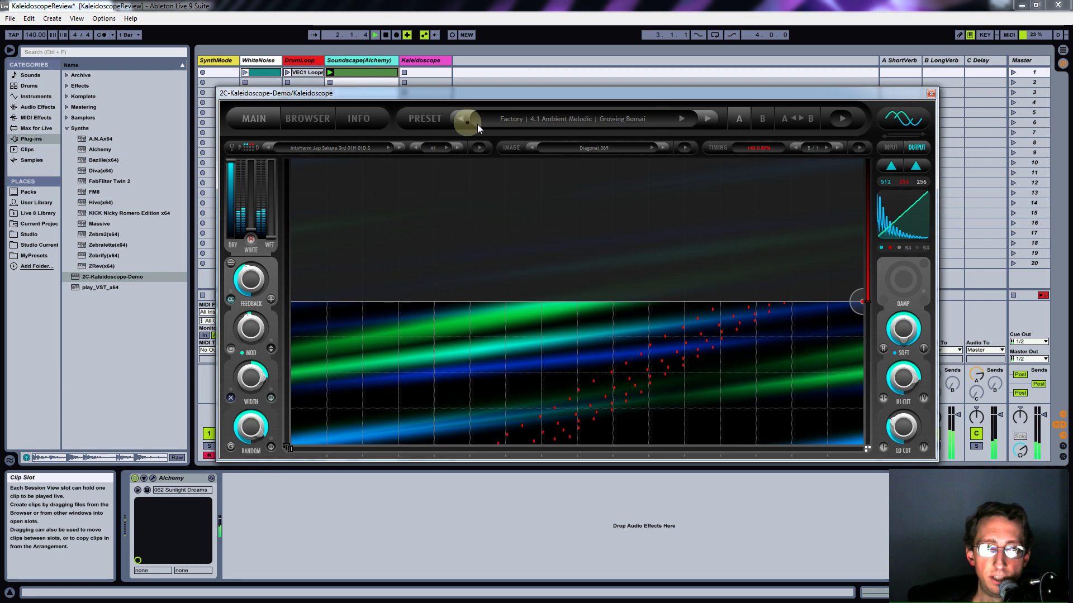
pyautogui.click(507, 124)
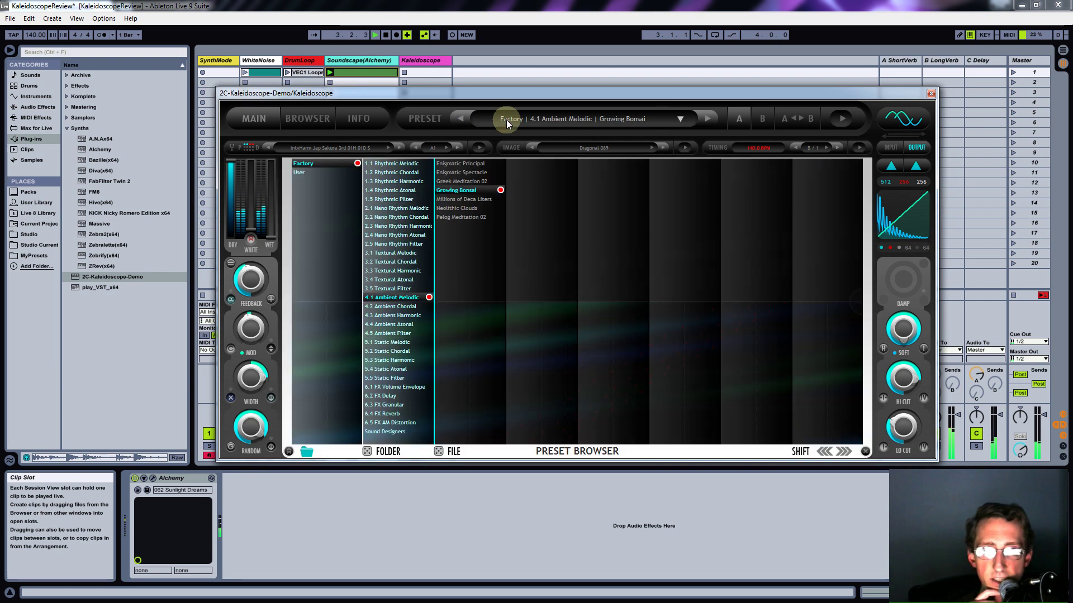
pyautogui.click(405, 254)
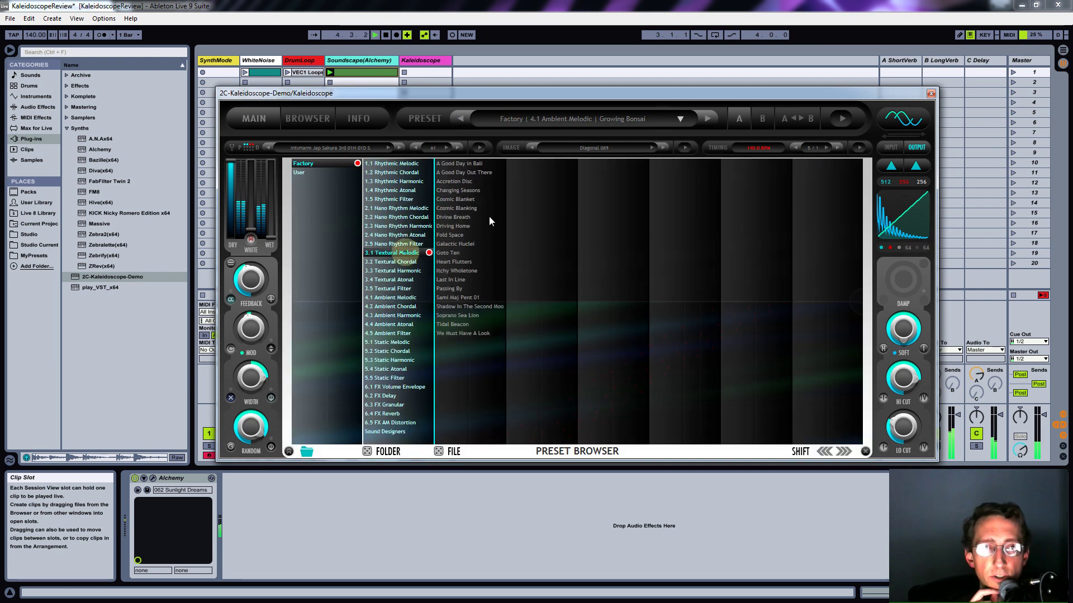
pyautogui.click(454, 208)
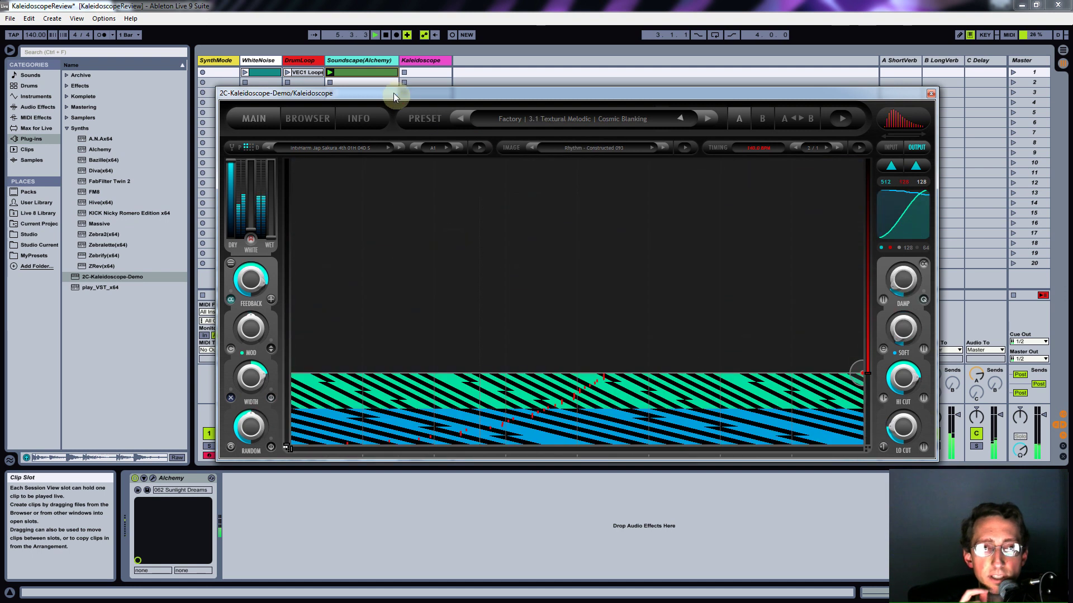
# Step: Adjust the wet level and pull the DRY fader all the way down to -INF
pyautogui.moveTo(393, 95); pyautogui.dragTo(574, 113)
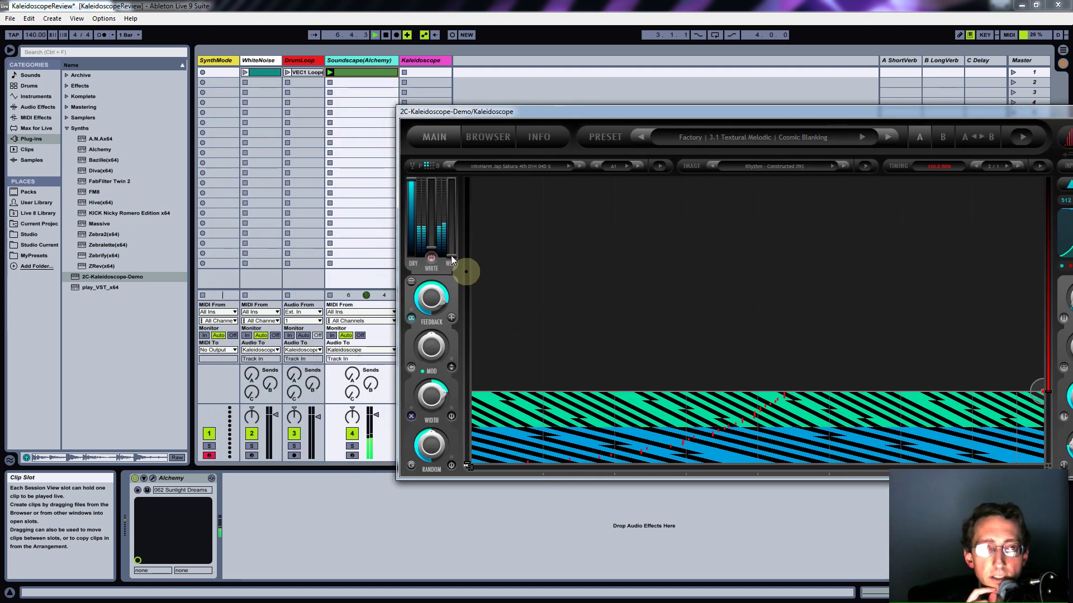
pyautogui.moveTo(451, 255); pyautogui.dragTo(452, 181)
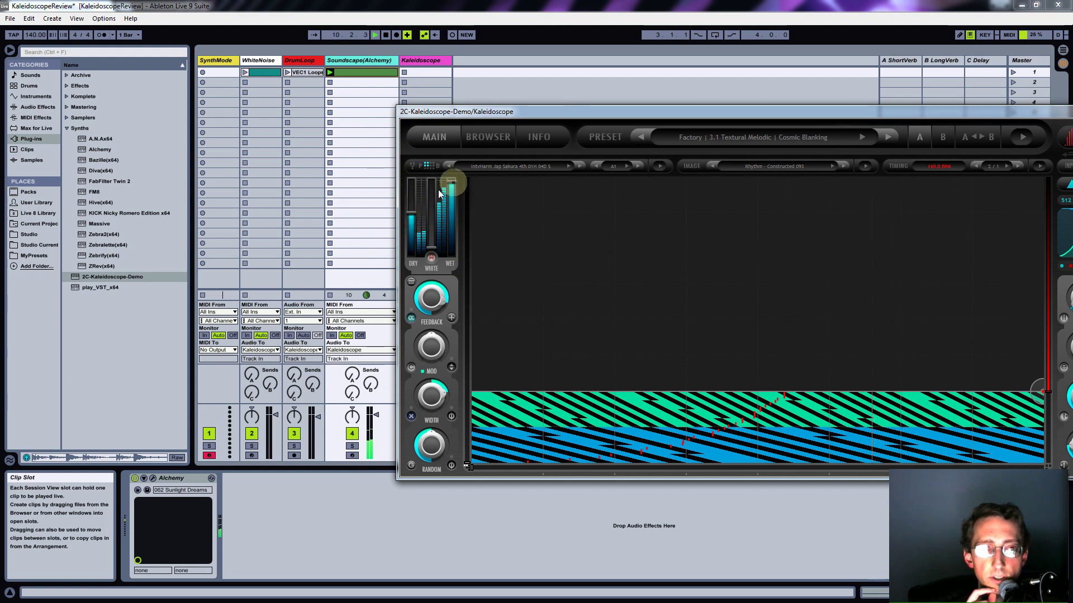
pyautogui.moveTo(411, 214); pyautogui.dragTo(413, 246)
pyautogui.moveTo(502, 118); pyautogui.dragTo(302, 100)
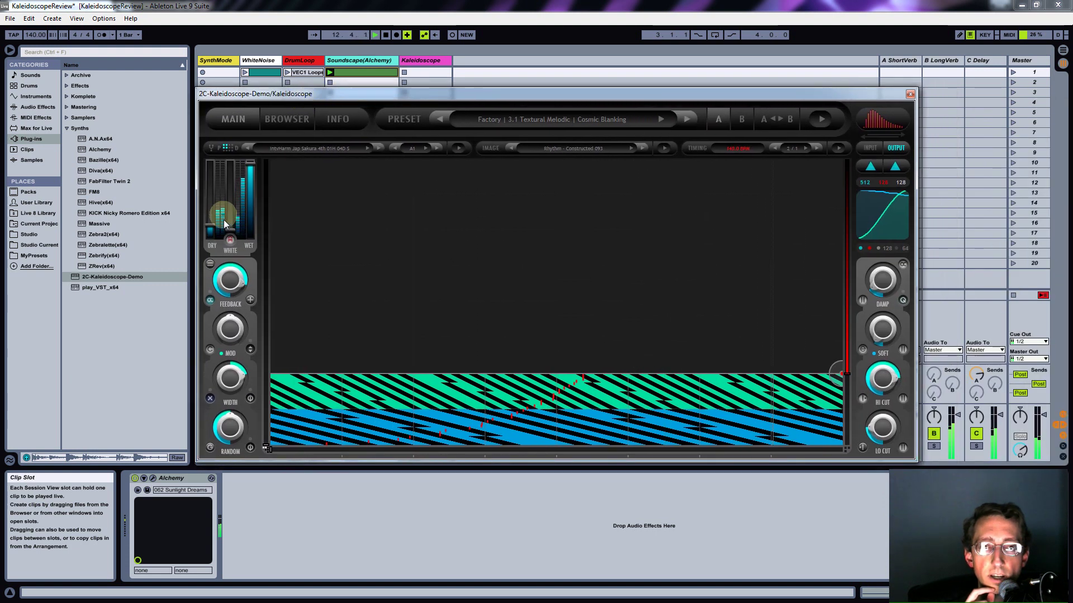
pyautogui.moveTo(211, 229); pyautogui.dragTo(212, 237)
# Step: Try the Greek-DE GA C tuning from Architecture Vol 01 > 01 Melodic > Just Intonation
pyautogui.click(296, 147)
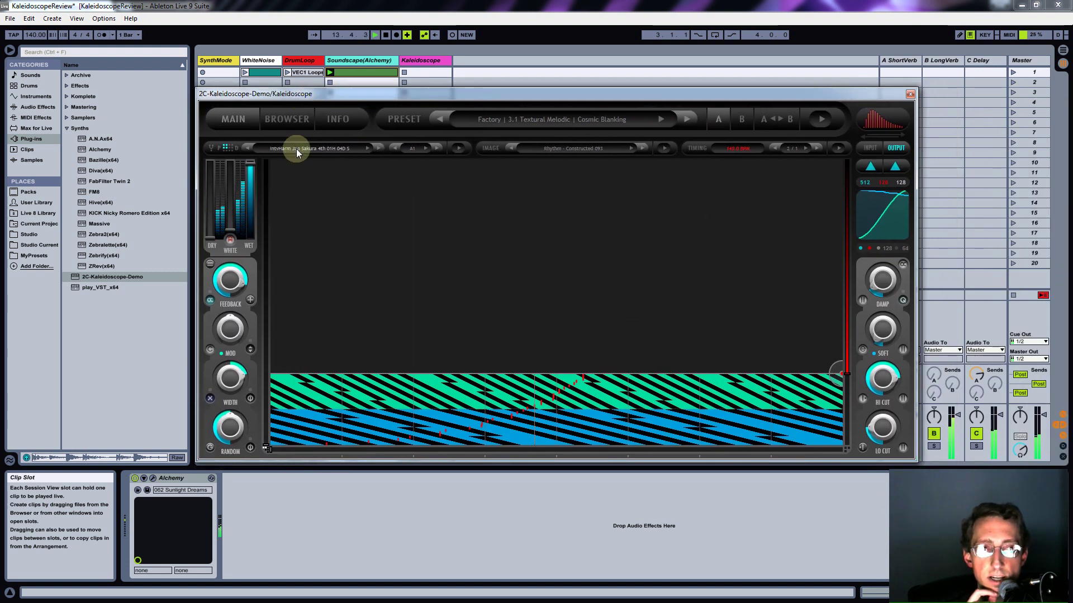
pyautogui.click(399, 212)
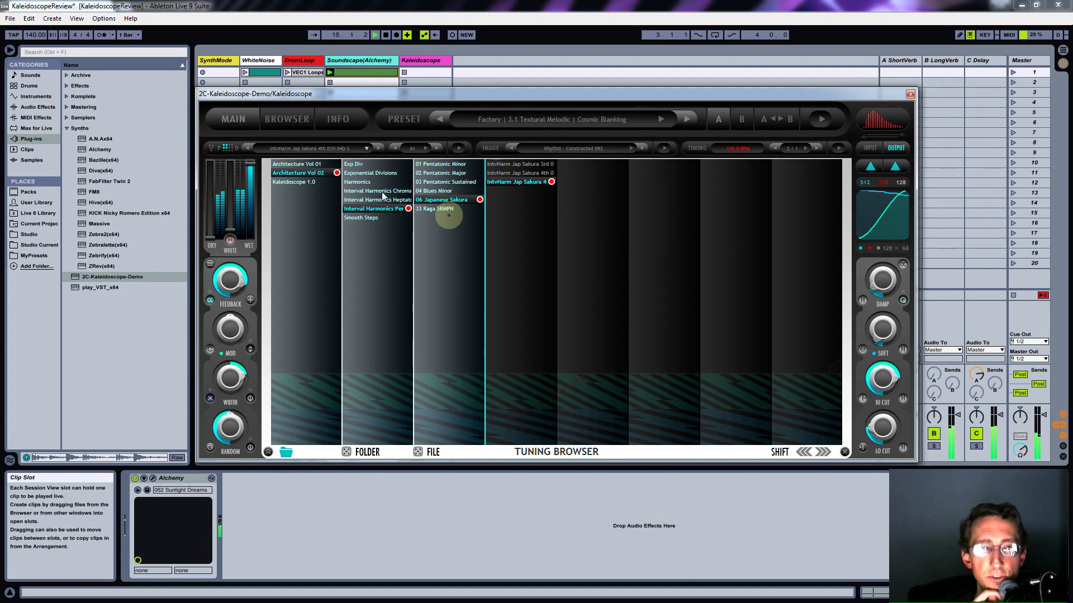
pyautogui.click(299, 165)
pyautogui.click(360, 165)
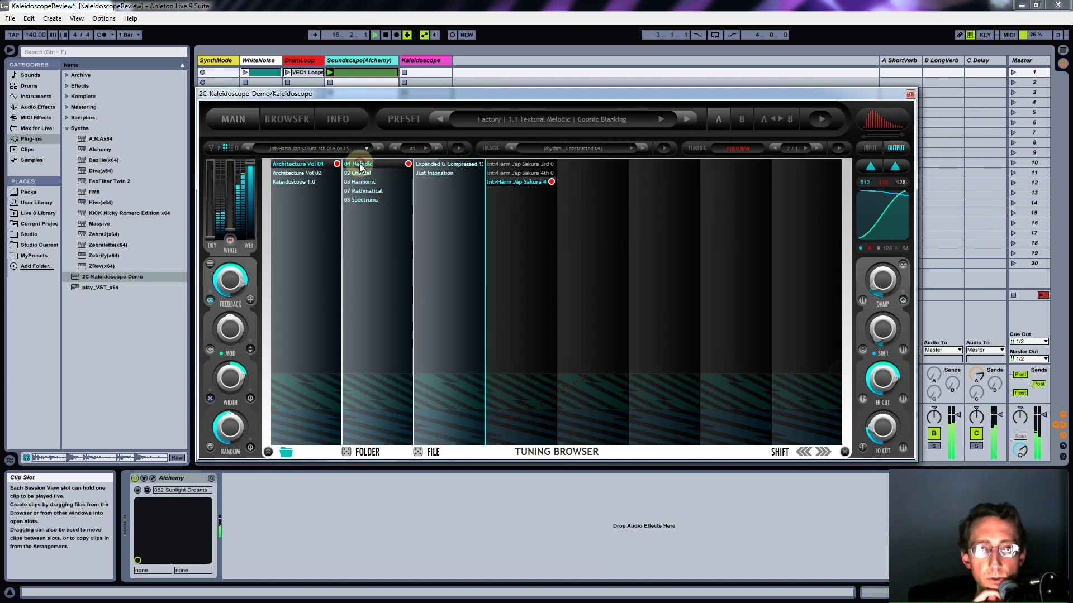
pyautogui.click(446, 173)
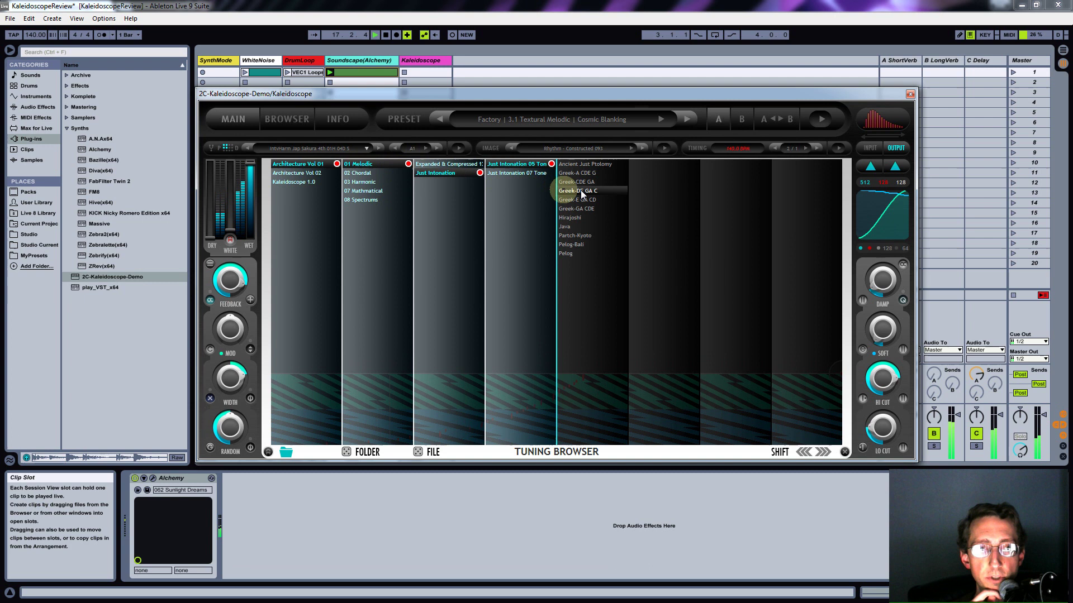
pyautogui.click(581, 191)
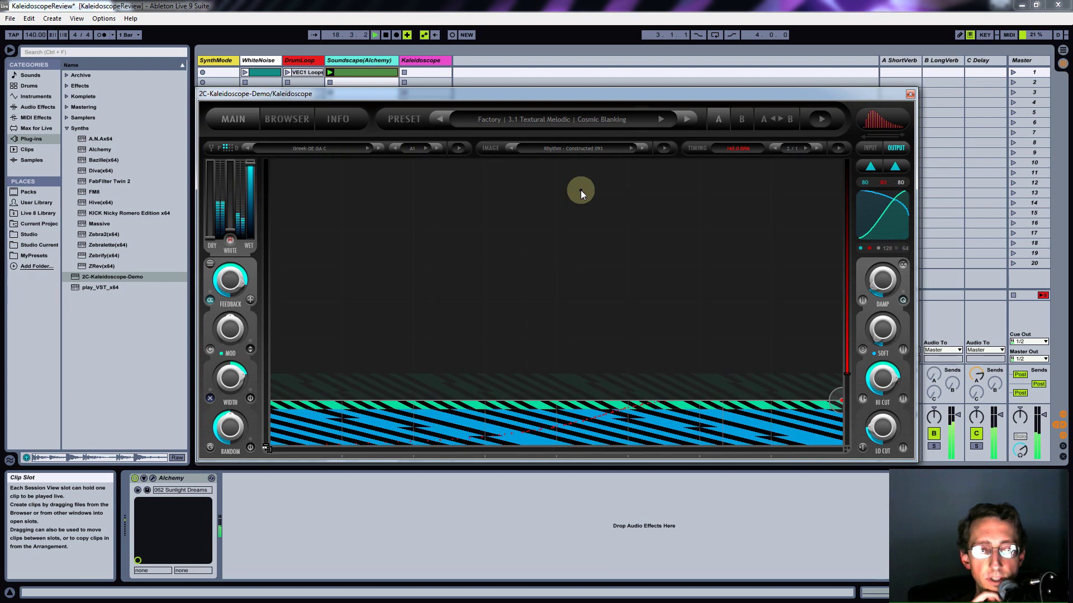
pyautogui.click(333, 148)
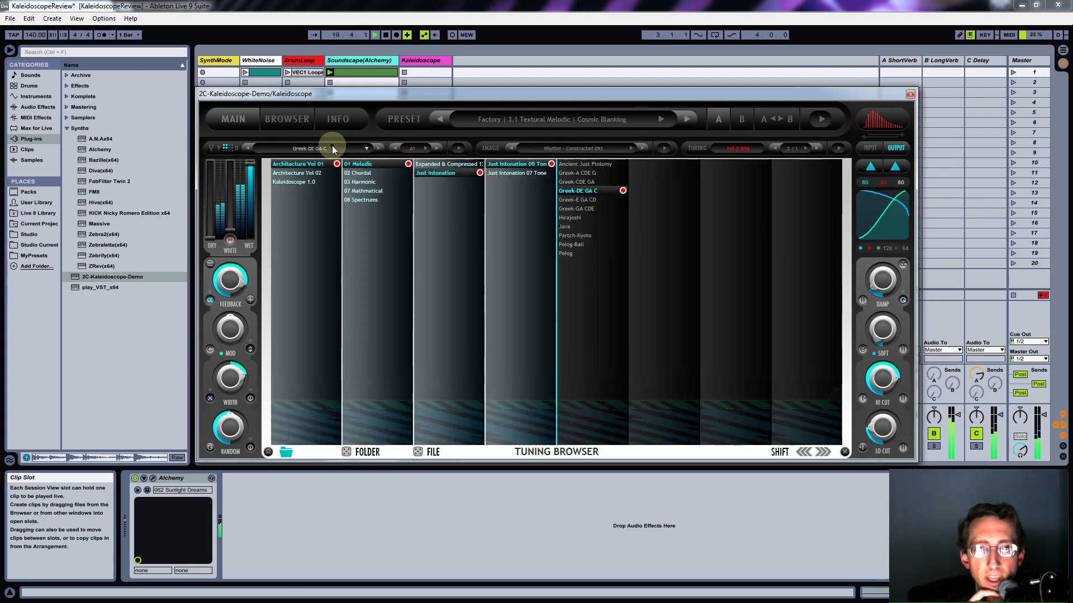
pyautogui.click(411, 148)
pyautogui.click(410, 148)
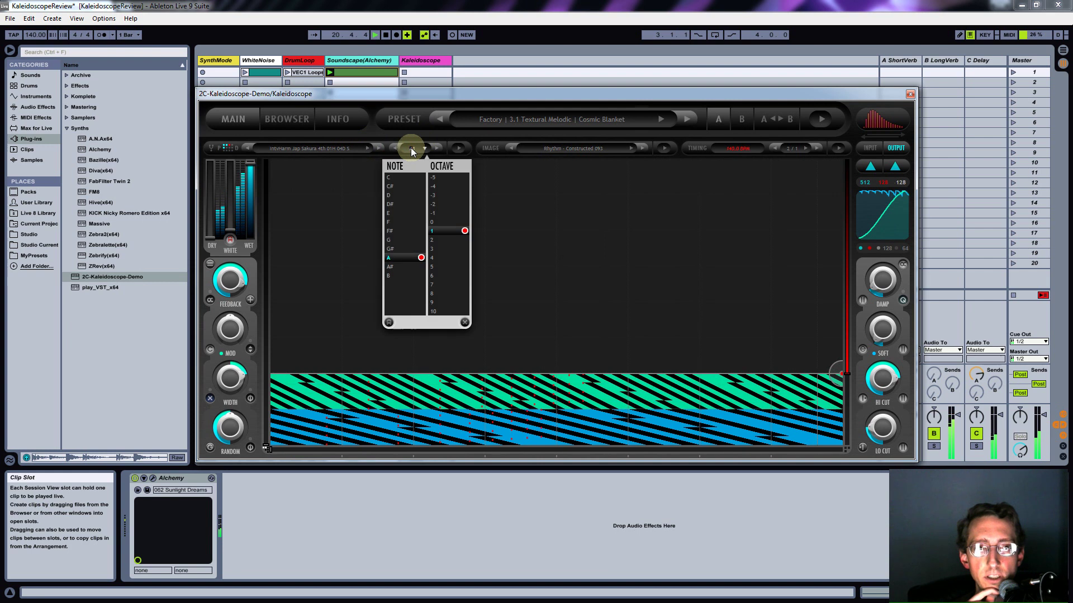
# Step: Briefly switch to the Changing Seasons preset, then return to Cosmic Blanking
pyautogui.click(661, 119)
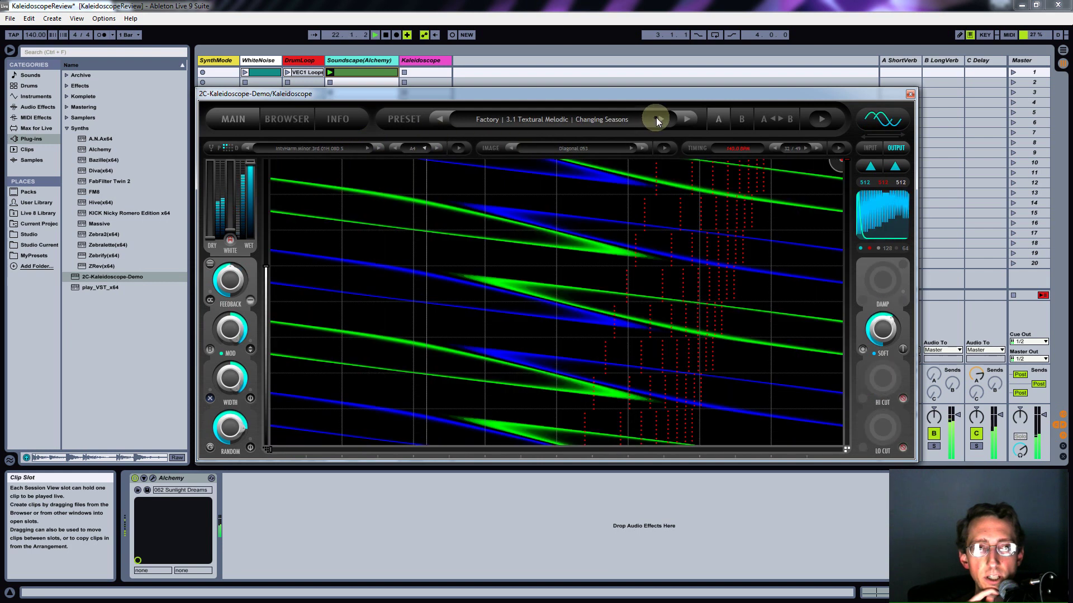
pyautogui.click(661, 120)
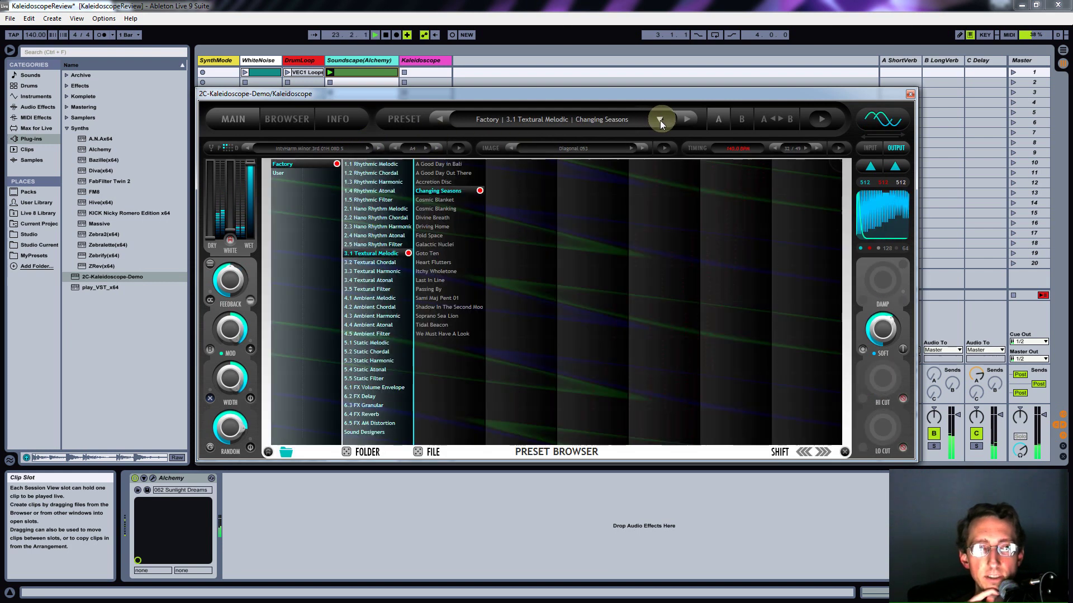
pyautogui.click(686, 119)
pyautogui.click(686, 120)
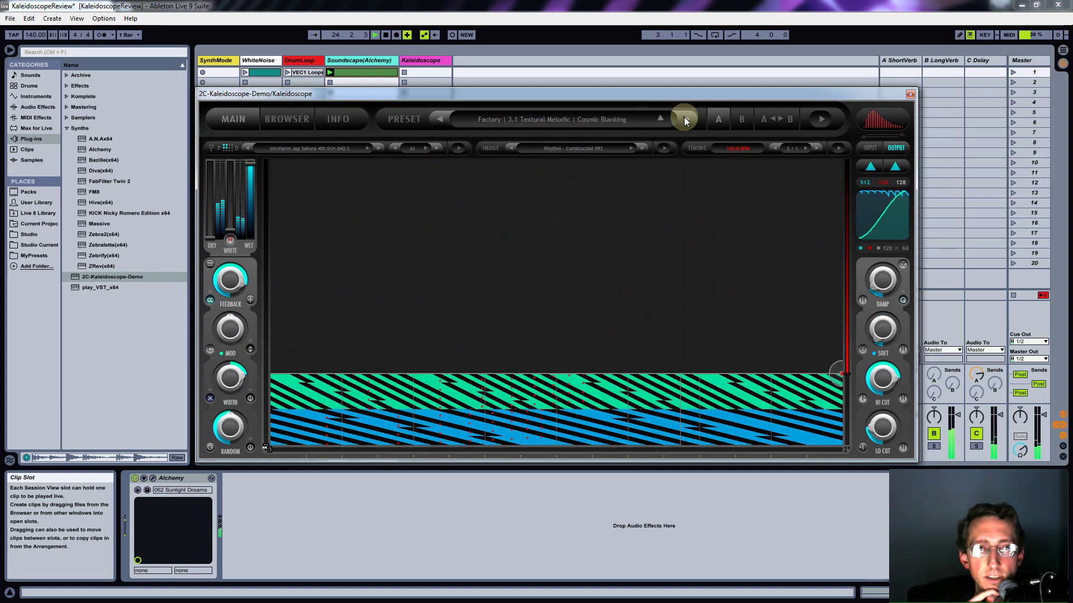
# Step: Load the Greek-GA CDE tuning from Just Intonation 05 Tone scales
pyautogui.click(340, 148)
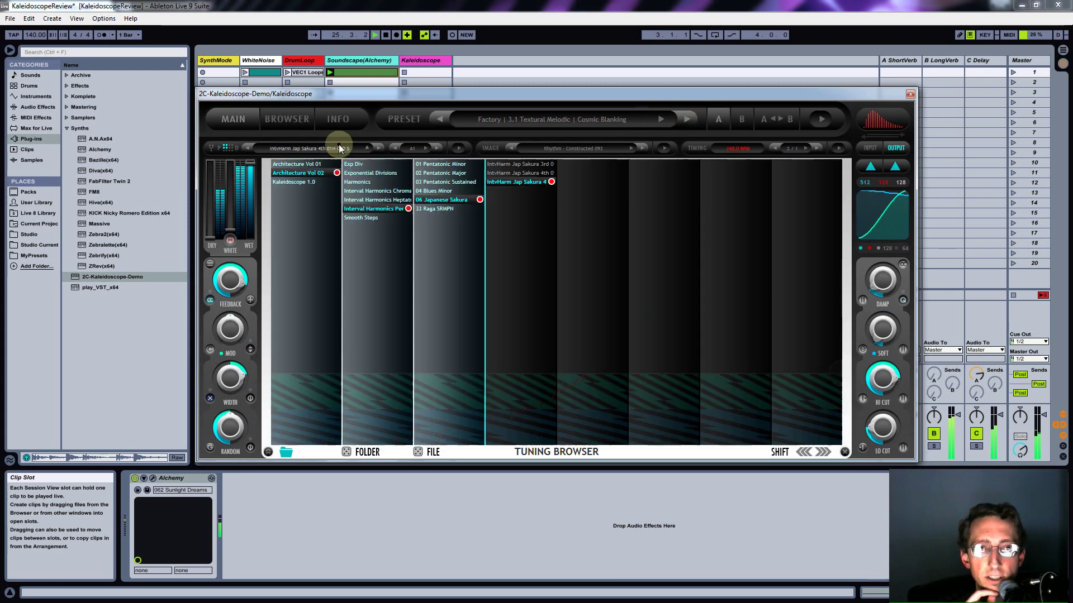
pyautogui.click(301, 164)
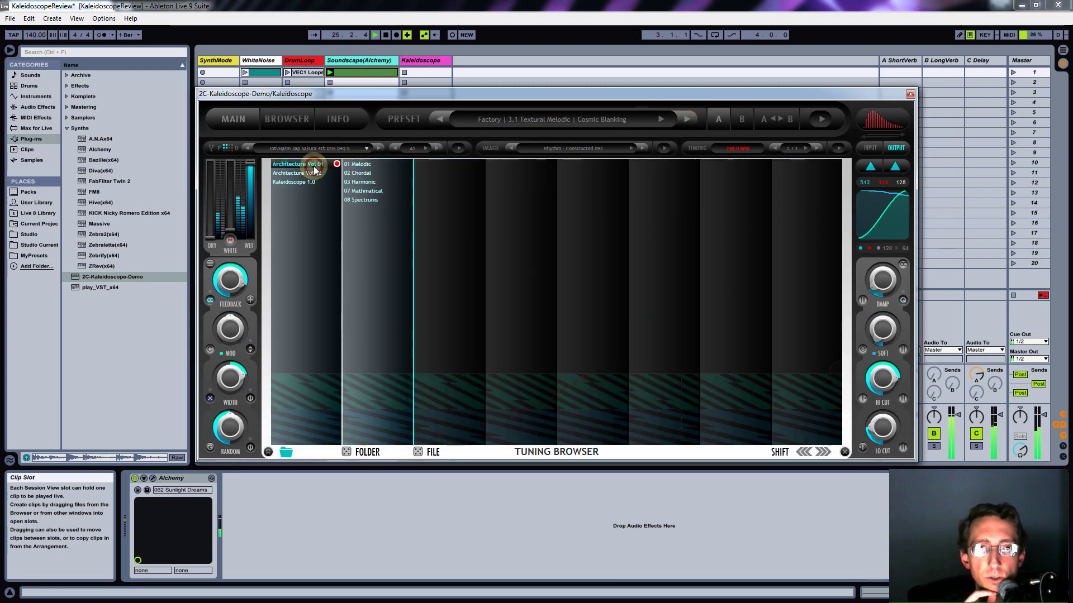
pyautogui.click(358, 164)
pyautogui.click(434, 173)
pyautogui.click(511, 165)
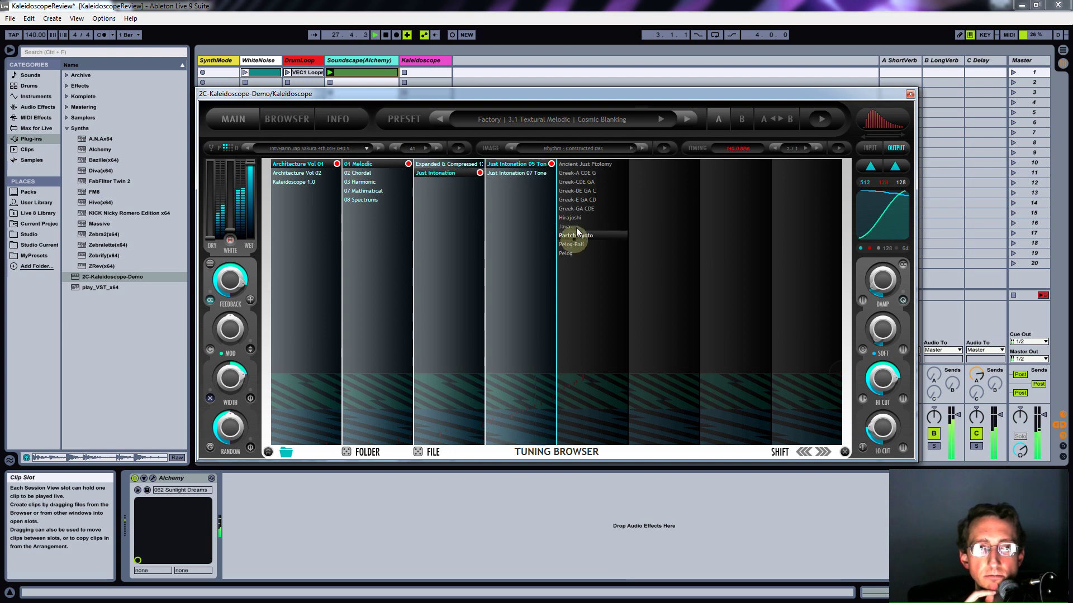
pyautogui.click(585, 208)
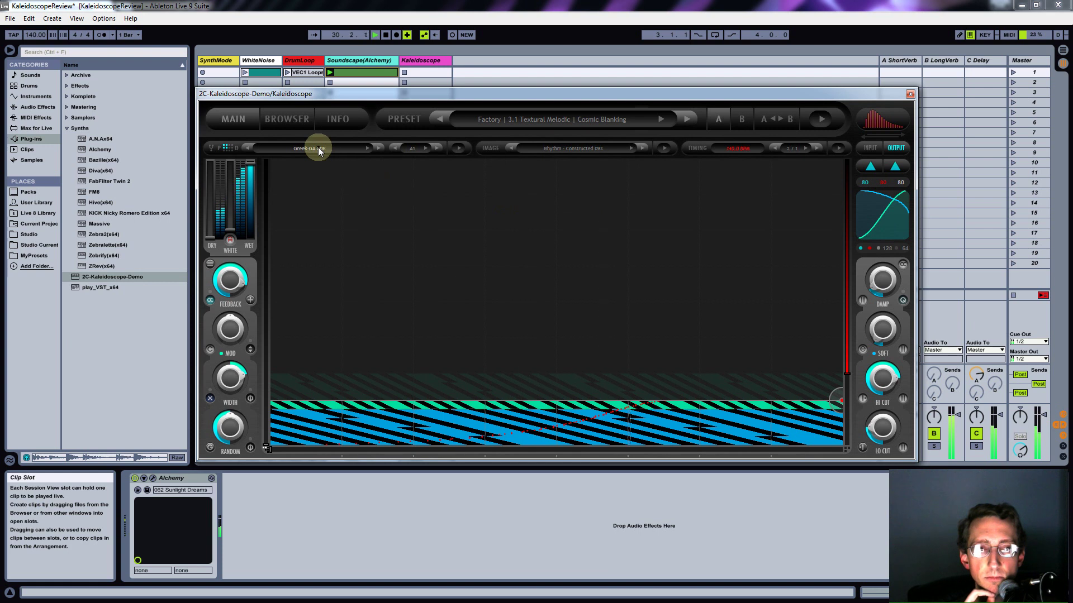
# Step: Drop the tuning's root note to A0
pyautogui.click(422, 148)
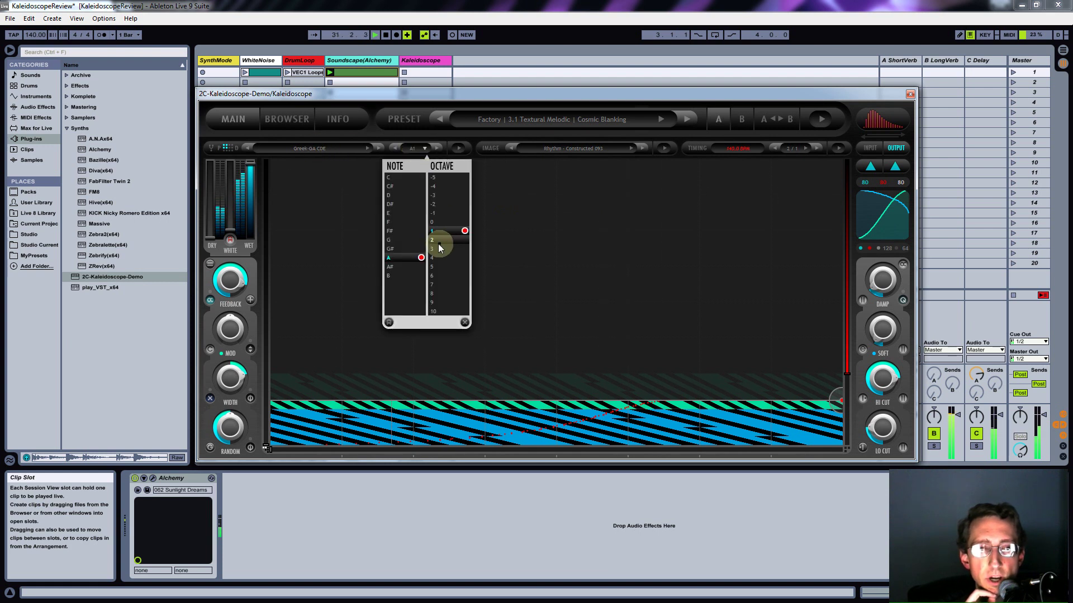
pyautogui.click(438, 222)
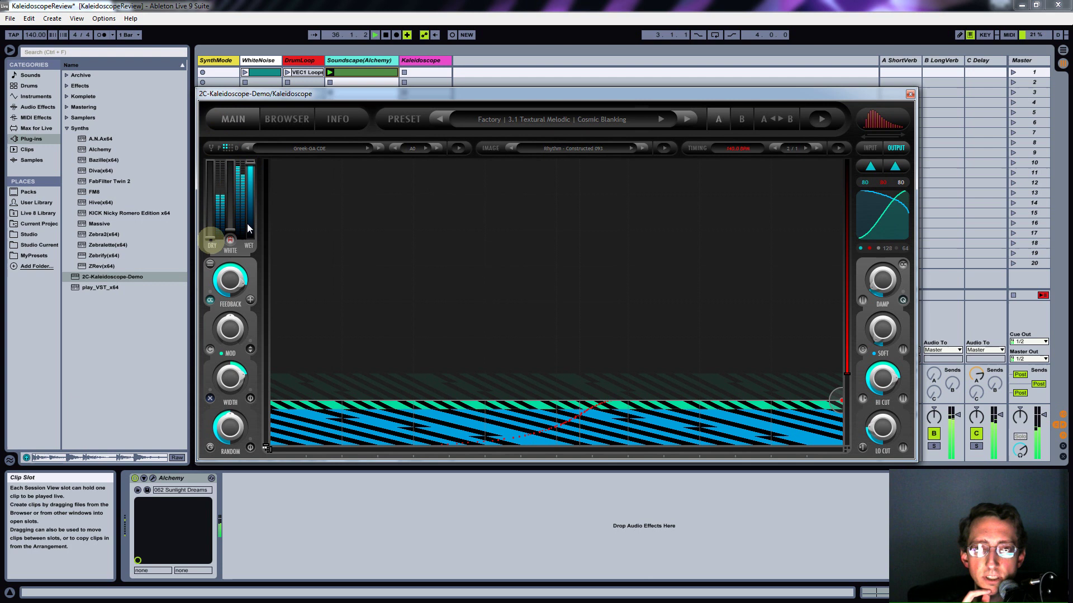
pyautogui.click(522, 128)
# Step: Load the Passing By preset and move the Kaleidoscope window to reveal more clip slots
pyautogui.click(437, 290)
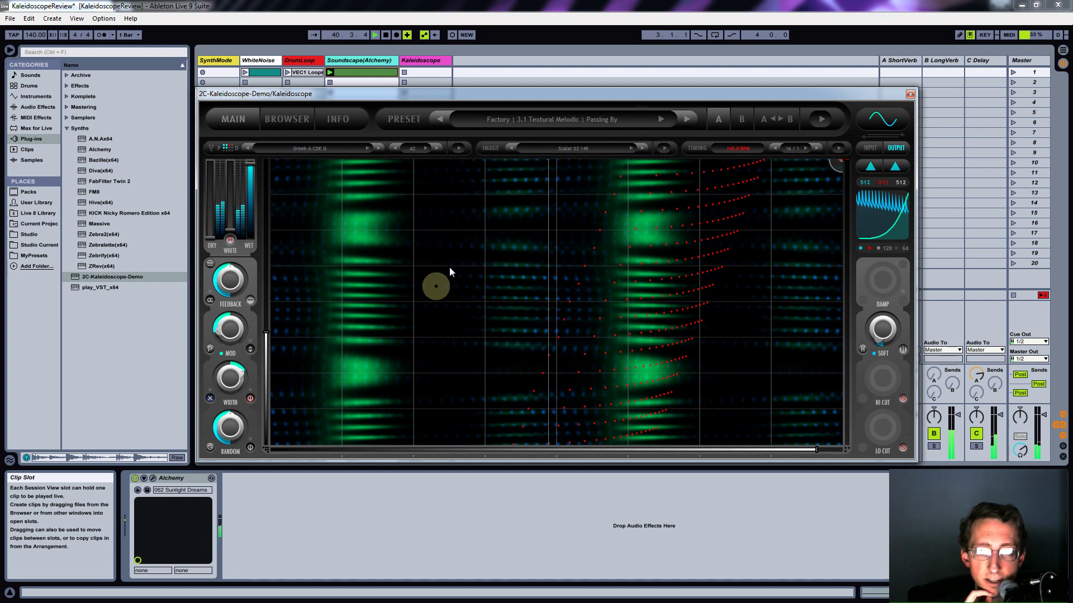
pyautogui.click(414, 170)
pyautogui.click(351, 96)
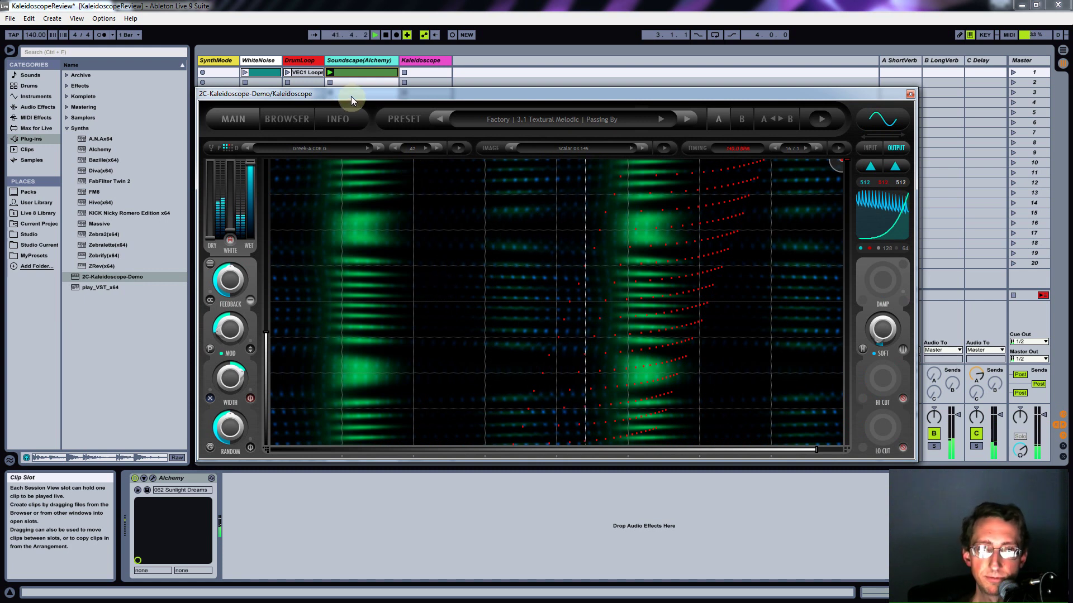
pyautogui.moveTo(351, 96); pyautogui.dragTo(487, 130)
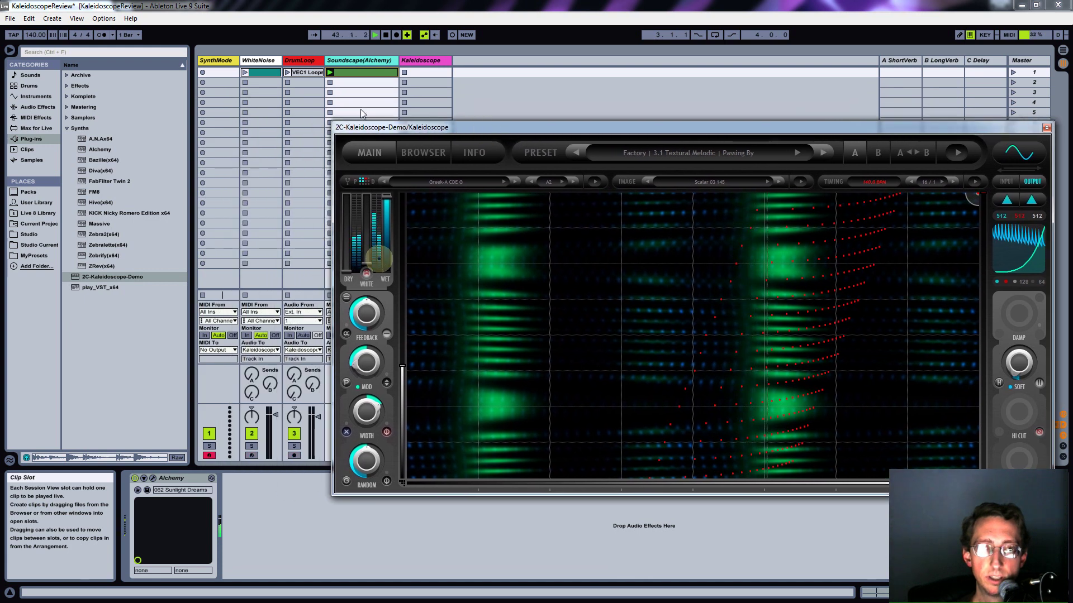
# Step: Open the Soundscape clip's notes and set Kaleidoscope's root note to E2
pyautogui.doubleClick(351, 72)
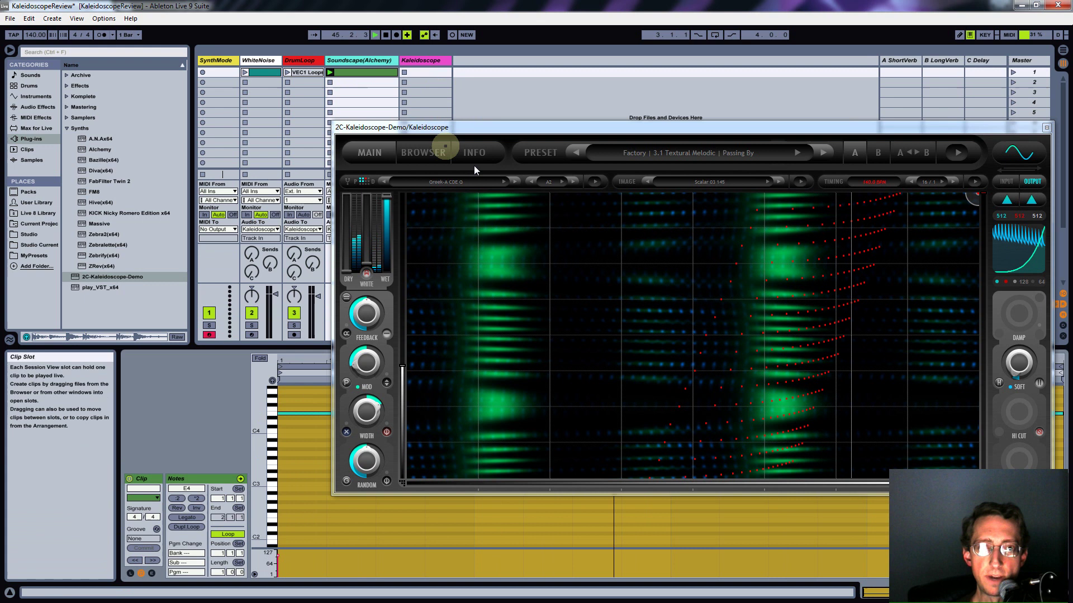
pyautogui.click(551, 182)
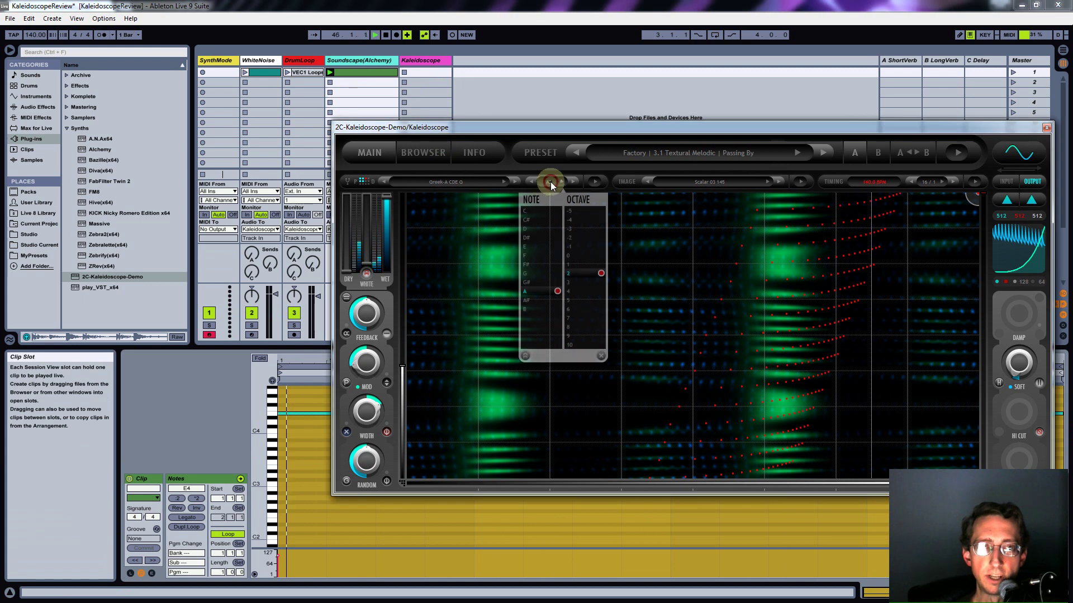
pyautogui.click(528, 246)
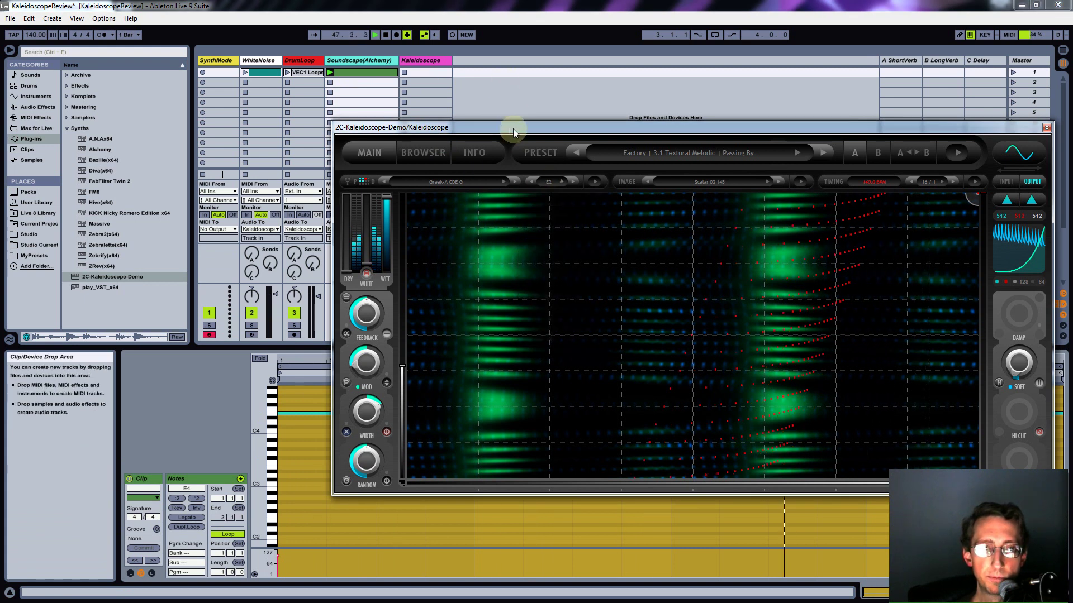
pyautogui.moveTo(514, 132); pyautogui.dragTo(401, 122)
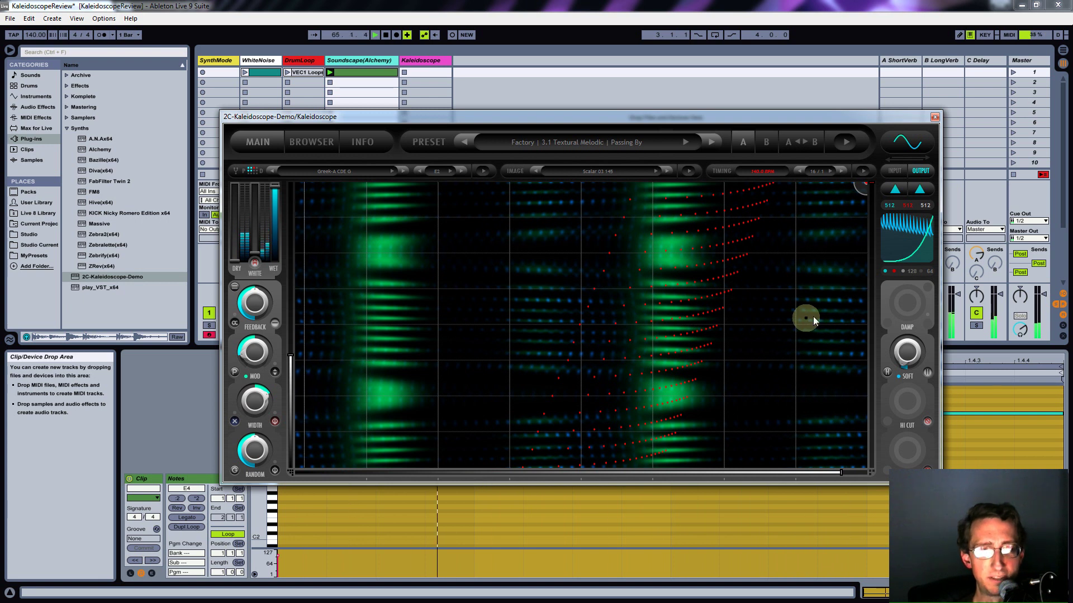
# Step: Audition Tidal Beacon, then load Subspace Reserve from 3.4 Textural Atonal
pyautogui.click(578, 142)
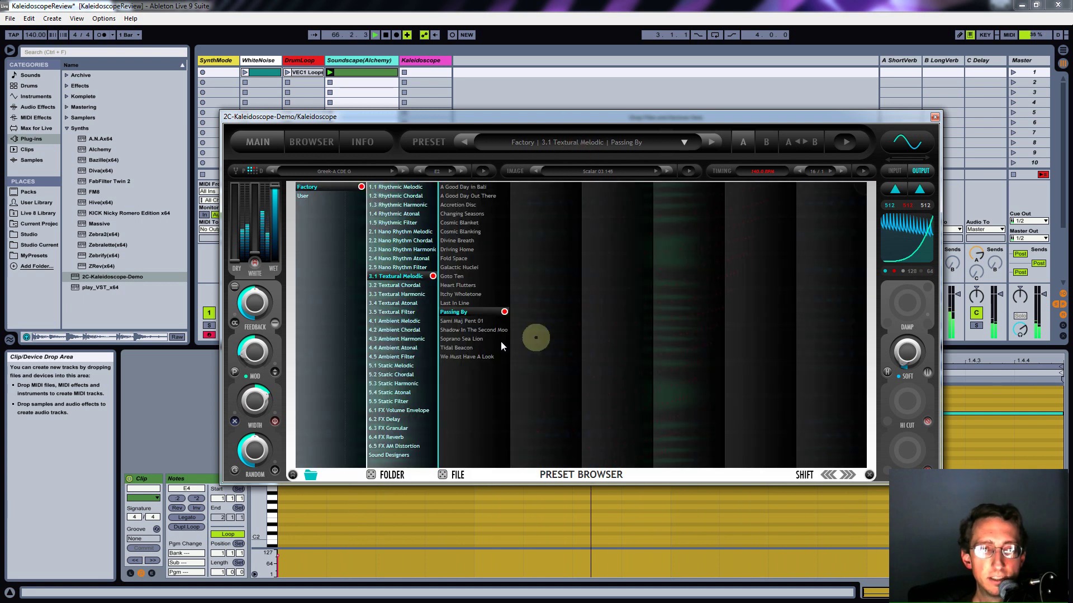
pyautogui.click(466, 348)
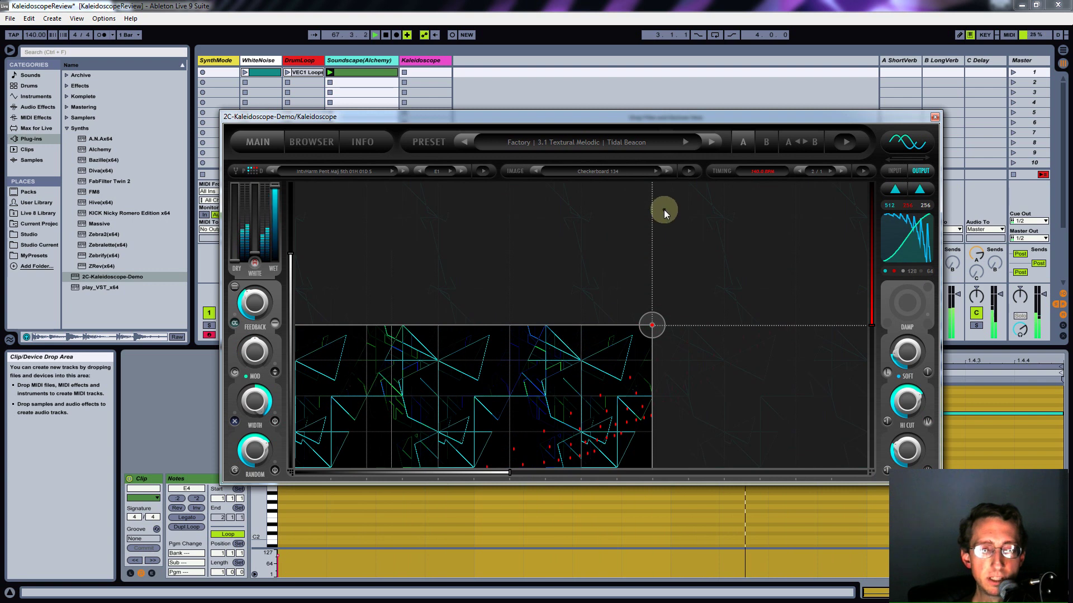
pyautogui.click(543, 142)
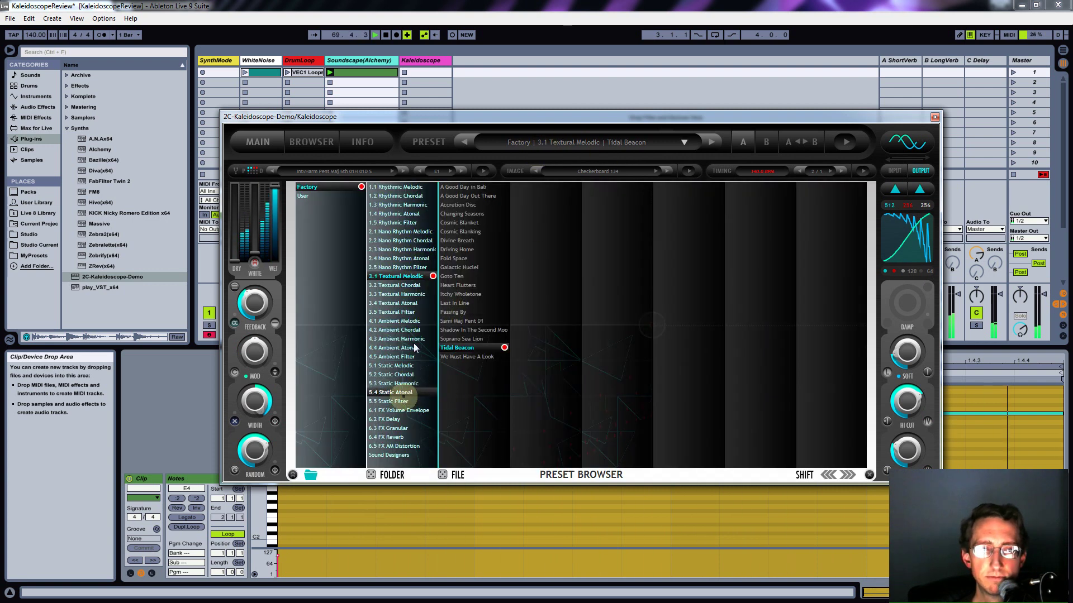
pyautogui.click(406, 303)
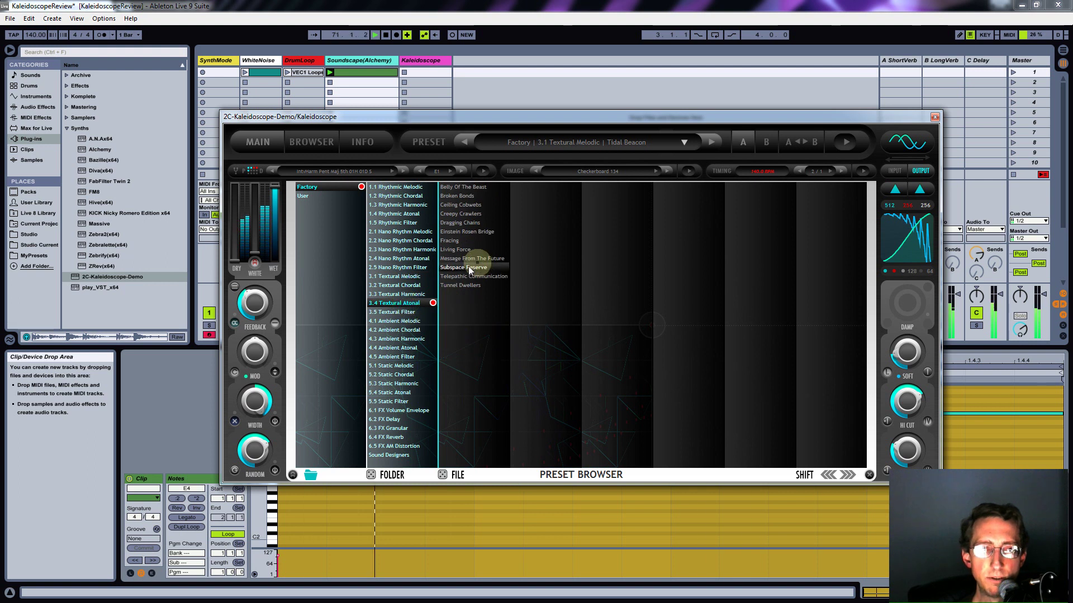
pyautogui.click(468, 267)
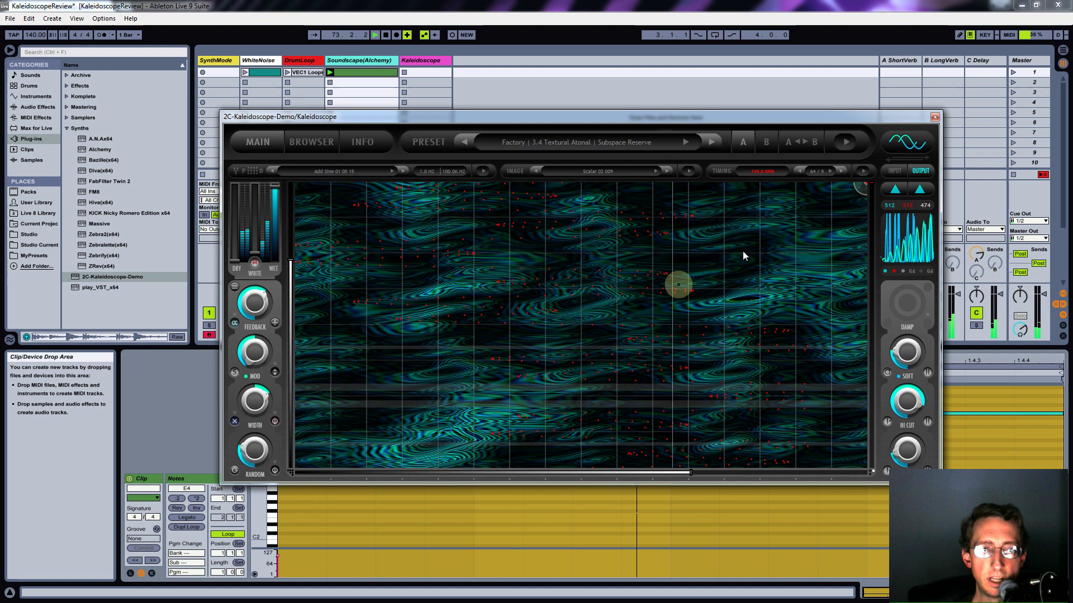
# Step: Compare input and output spectrograms, raise the dry level, and bring wet to about 0 dB
pyautogui.click(894, 171)
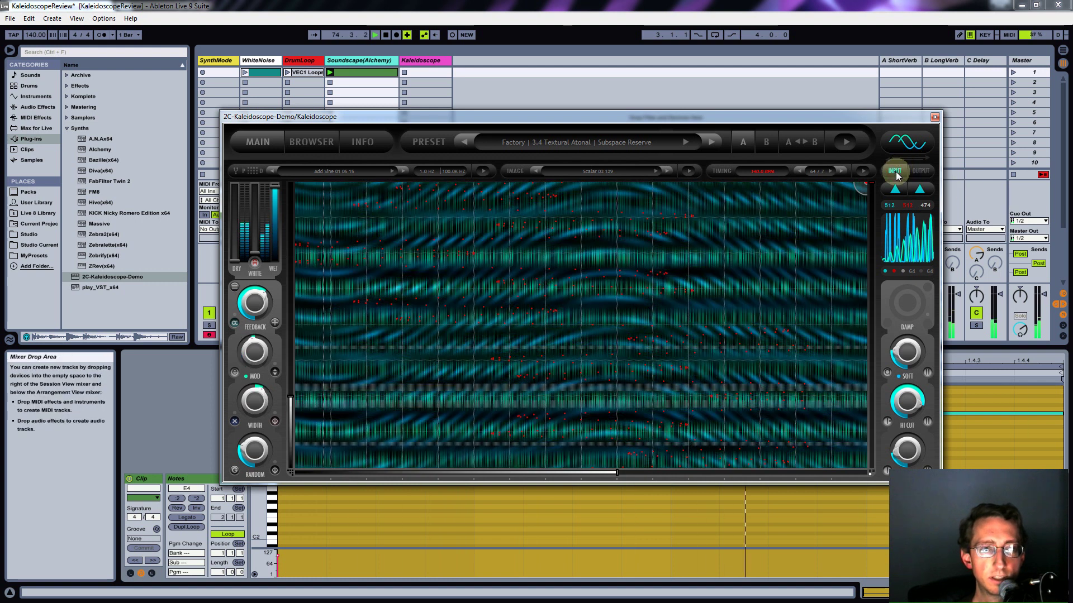
pyautogui.click(920, 171)
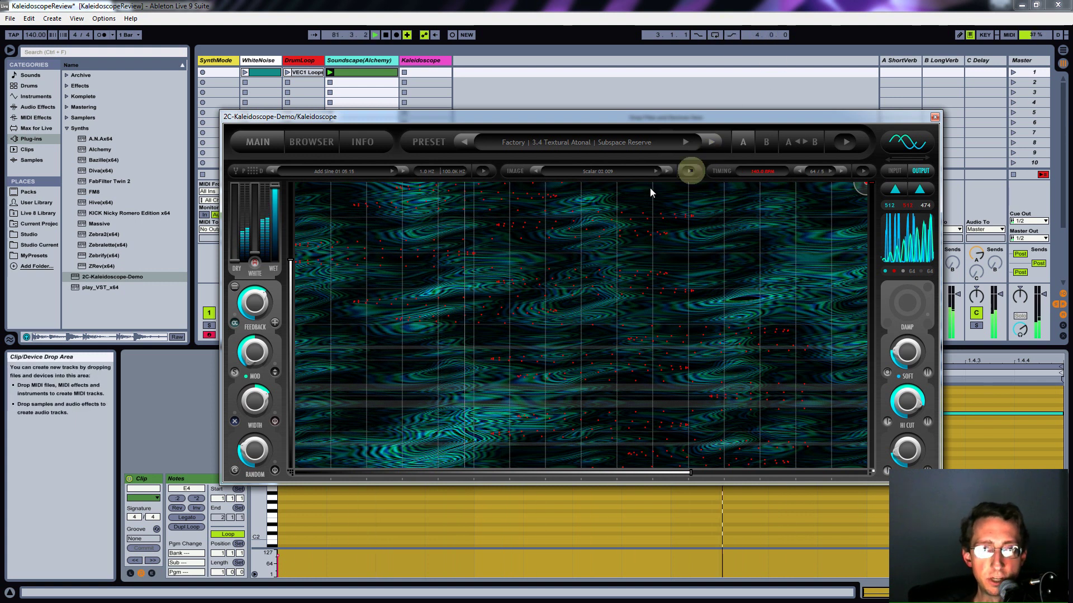
pyautogui.moveTo(234, 260); pyautogui.dragTo(277, 262)
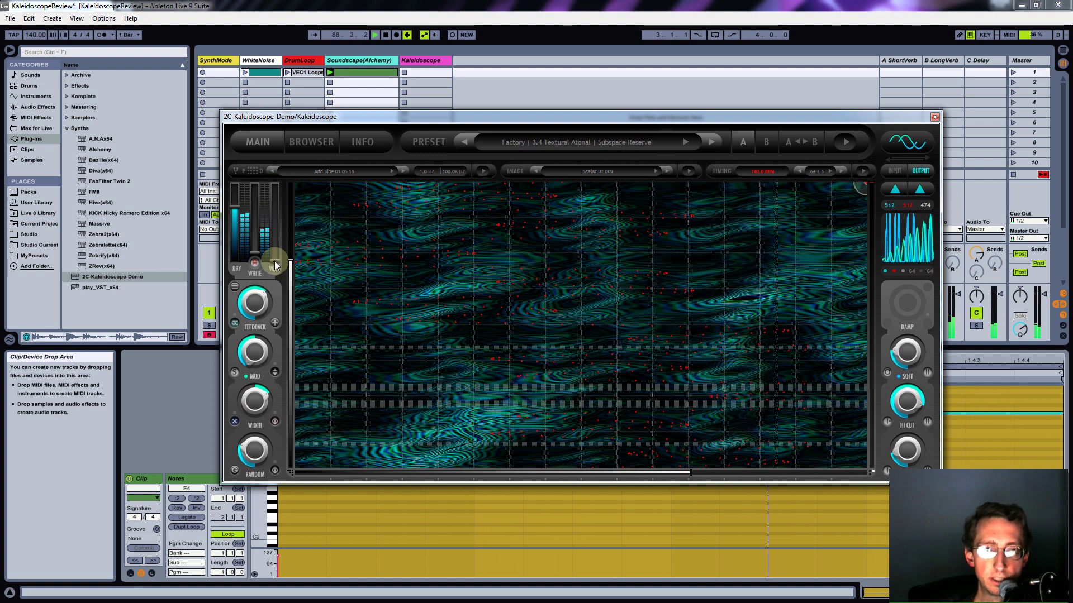
pyautogui.moveTo(275, 265); pyautogui.dragTo(285, 208)
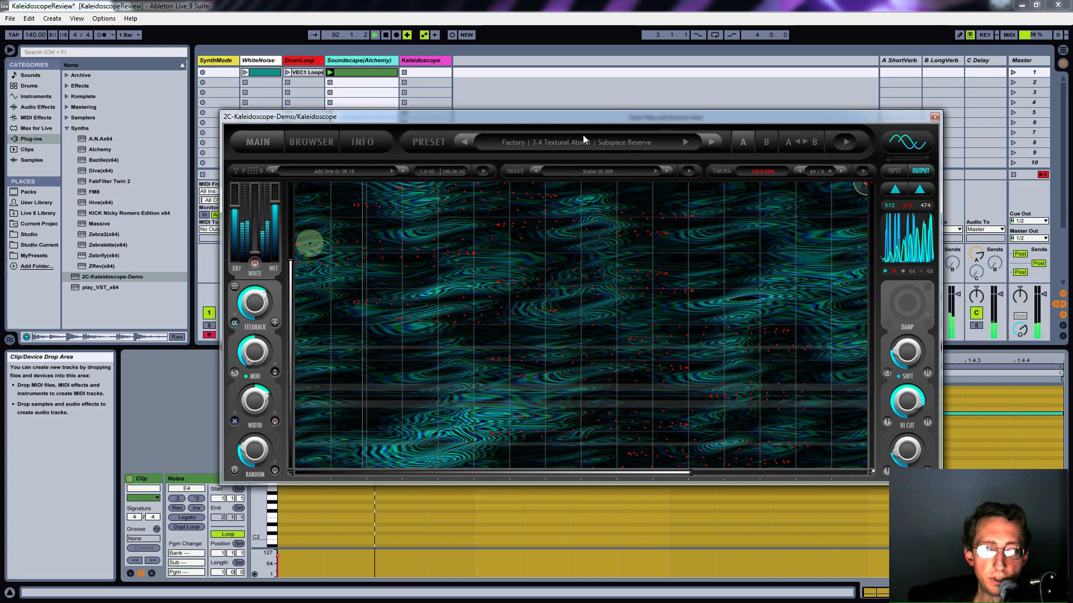
# Step: Load Enigmatic Principal from 4.1 Ambient Melodic and silence the dry signal completely
pyautogui.click(540, 140)
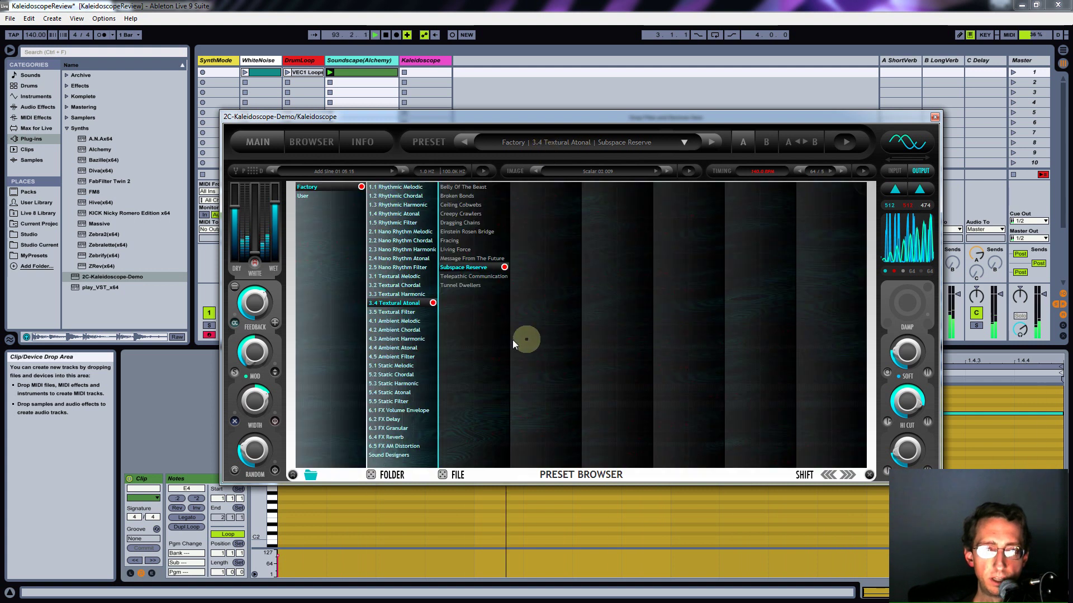
pyautogui.click(413, 322)
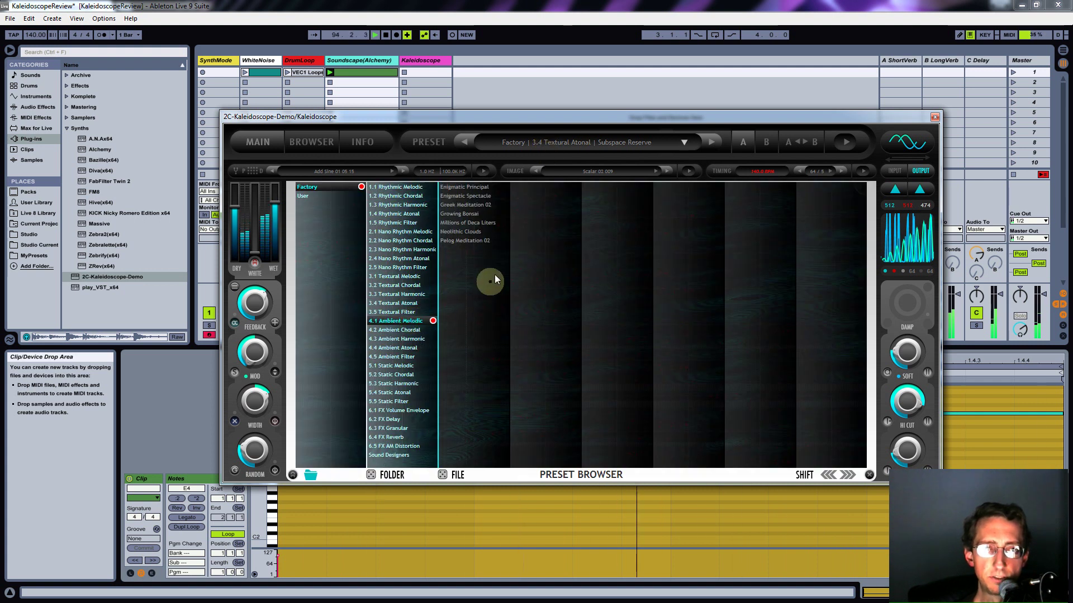
pyautogui.click(504, 189)
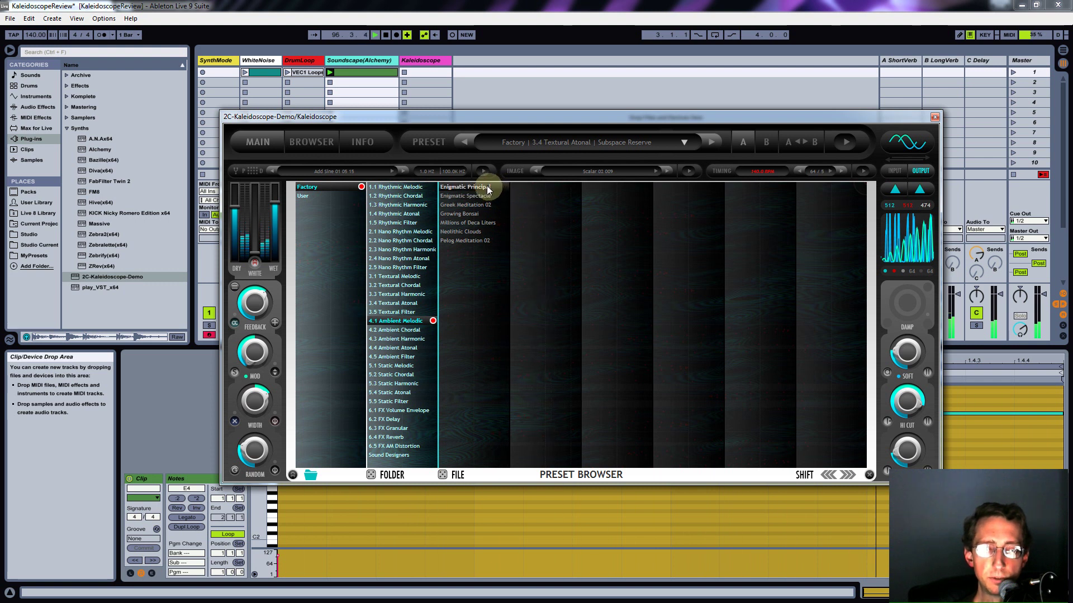
pyautogui.doubleClick(487, 187)
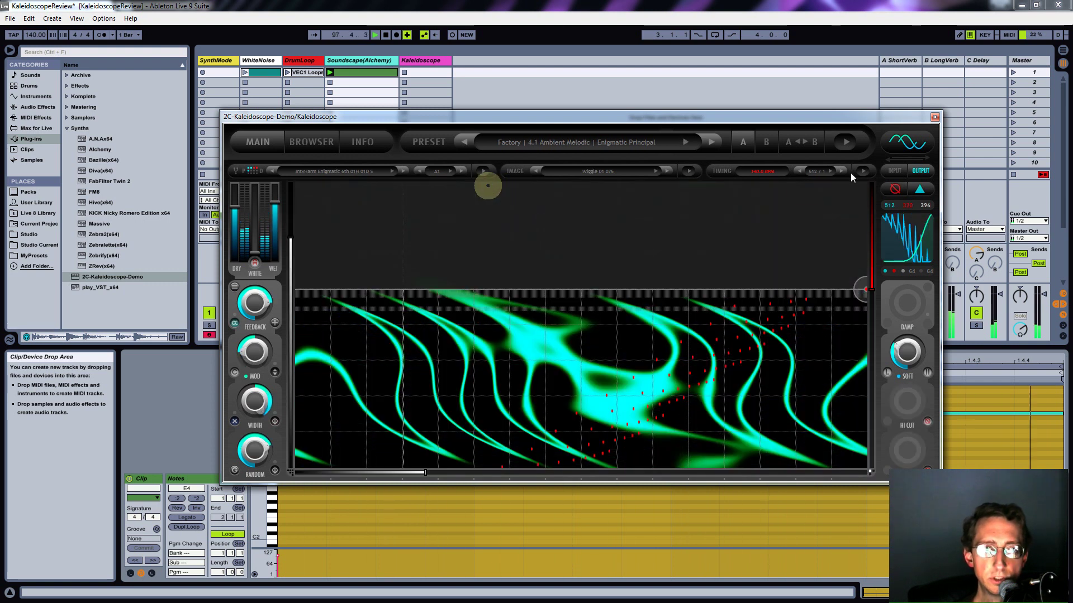
pyautogui.click(672, 205)
pyautogui.click(234, 206)
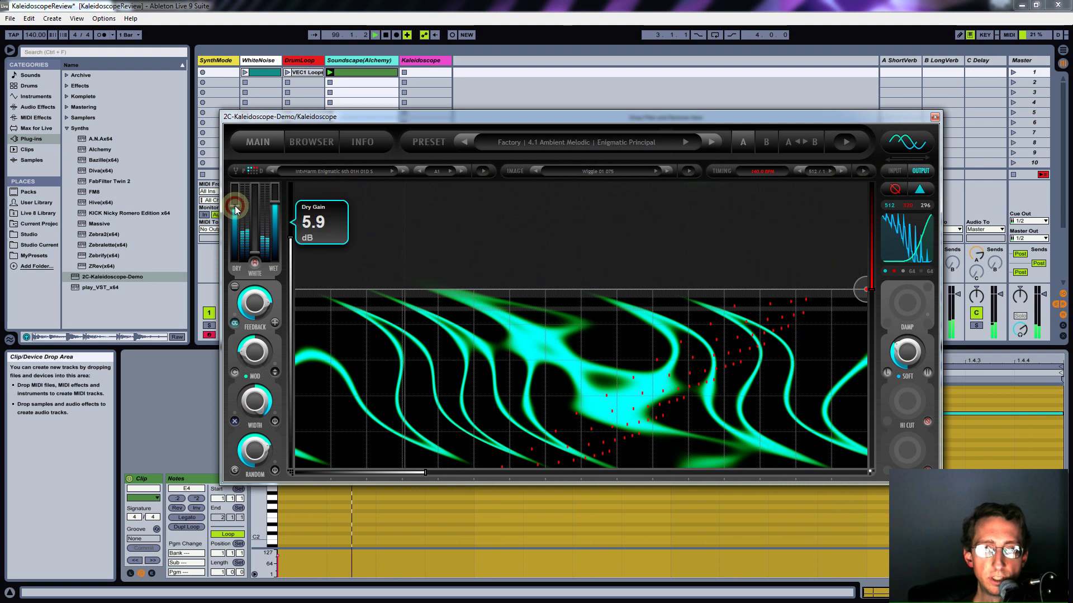
pyautogui.moveTo(235, 209); pyautogui.dragTo(235, 274)
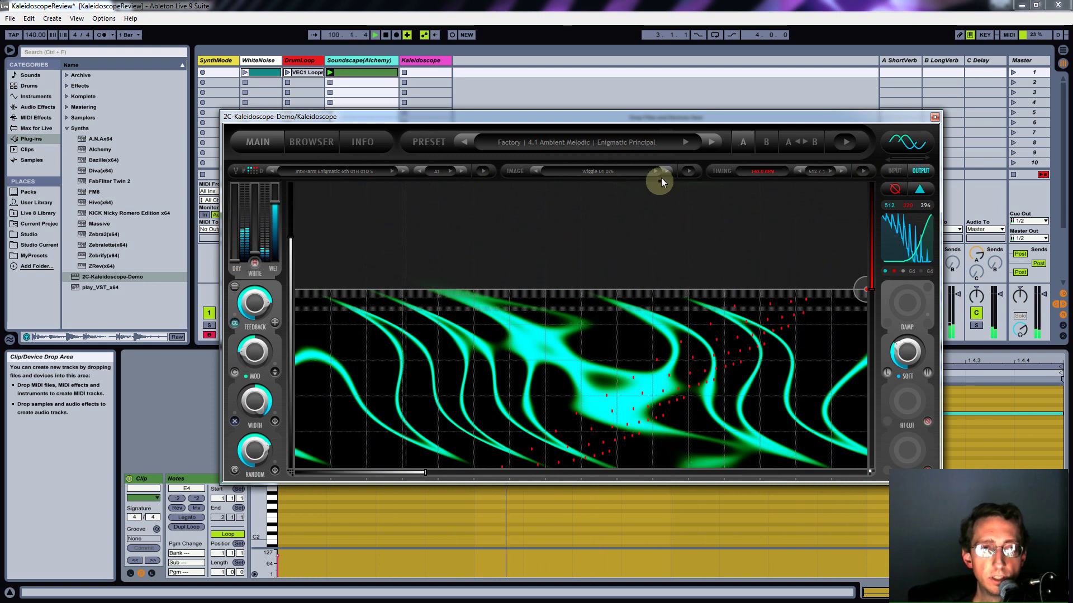
# Step: Load Lydian Lamma from 4.2 Ambient Chordal and compare input and output displays
pyautogui.click(629, 141)
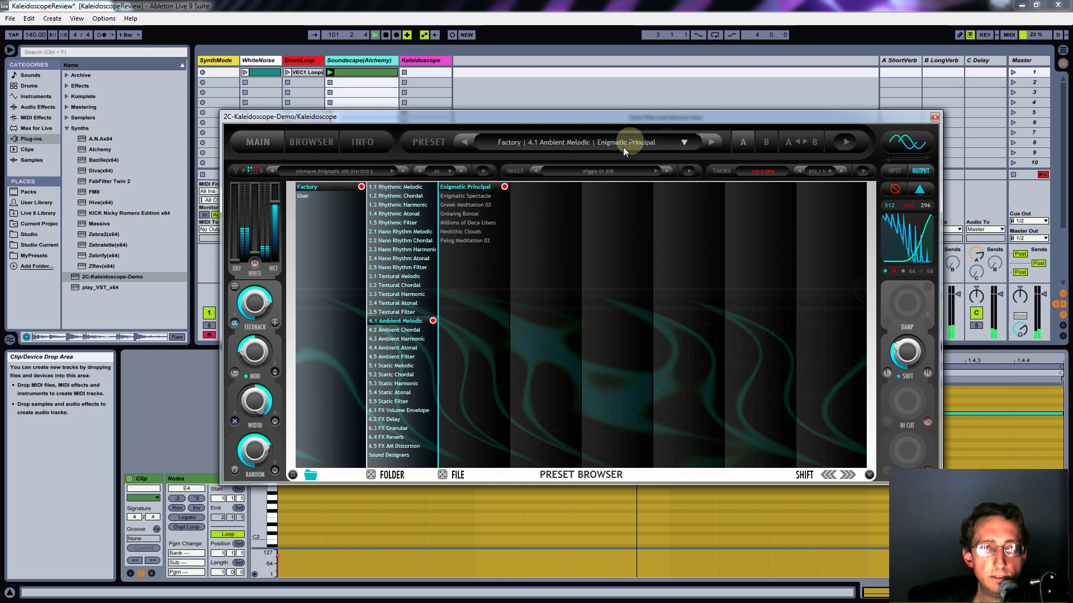
pyautogui.click(402, 338)
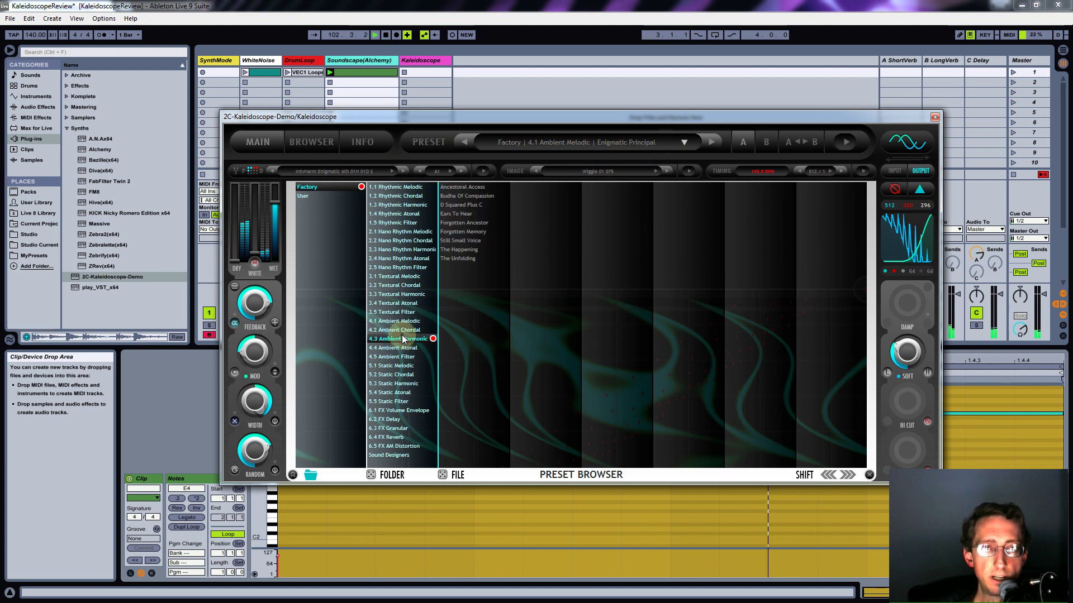
pyautogui.click(400, 328)
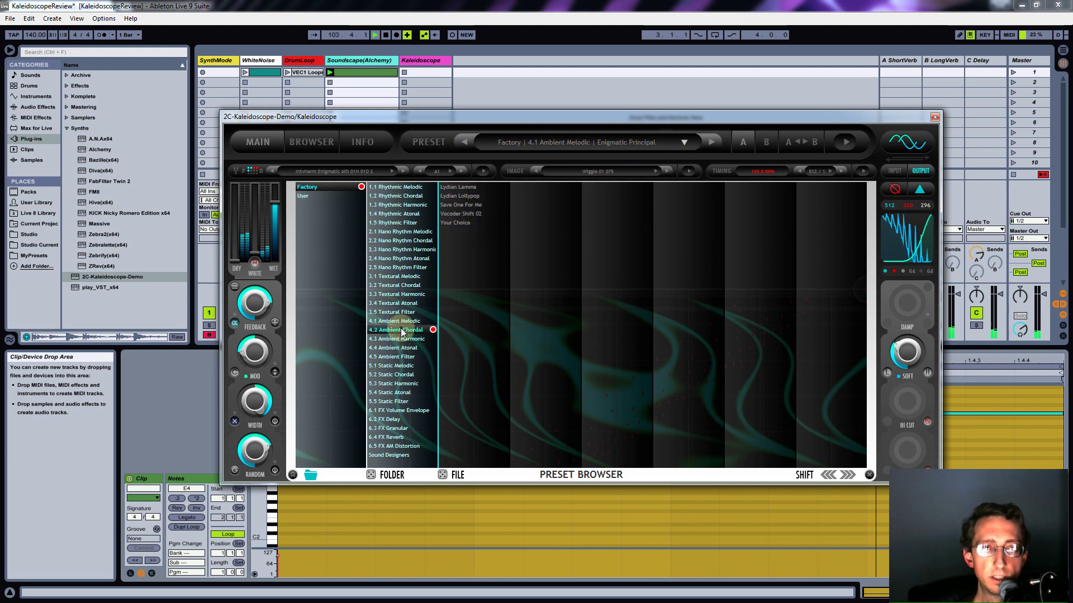
pyautogui.click(452, 186)
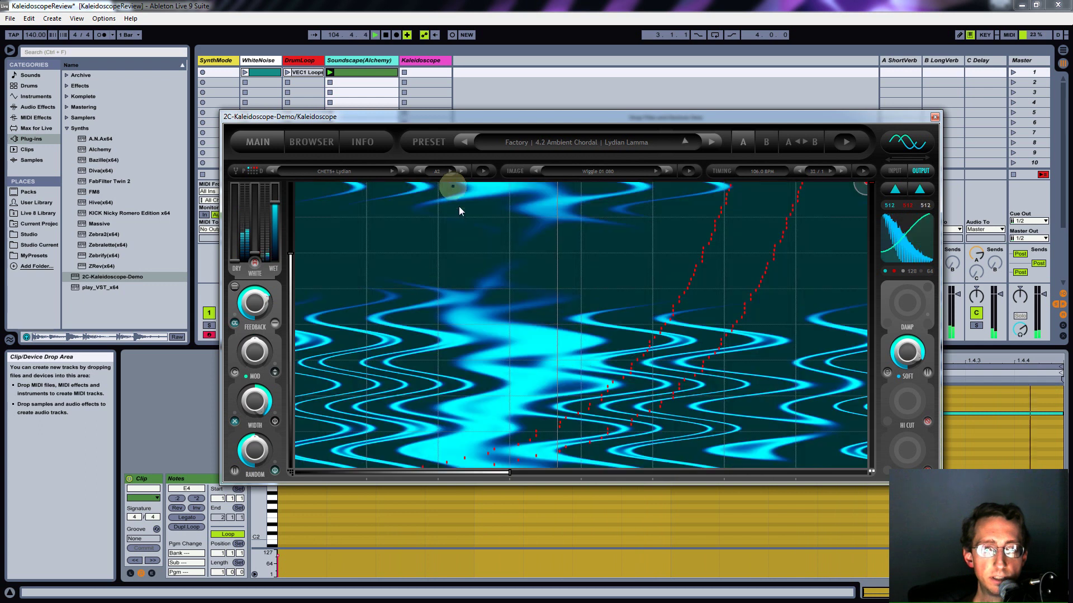
pyautogui.click(894, 171)
pyautogui.click(920, 170)
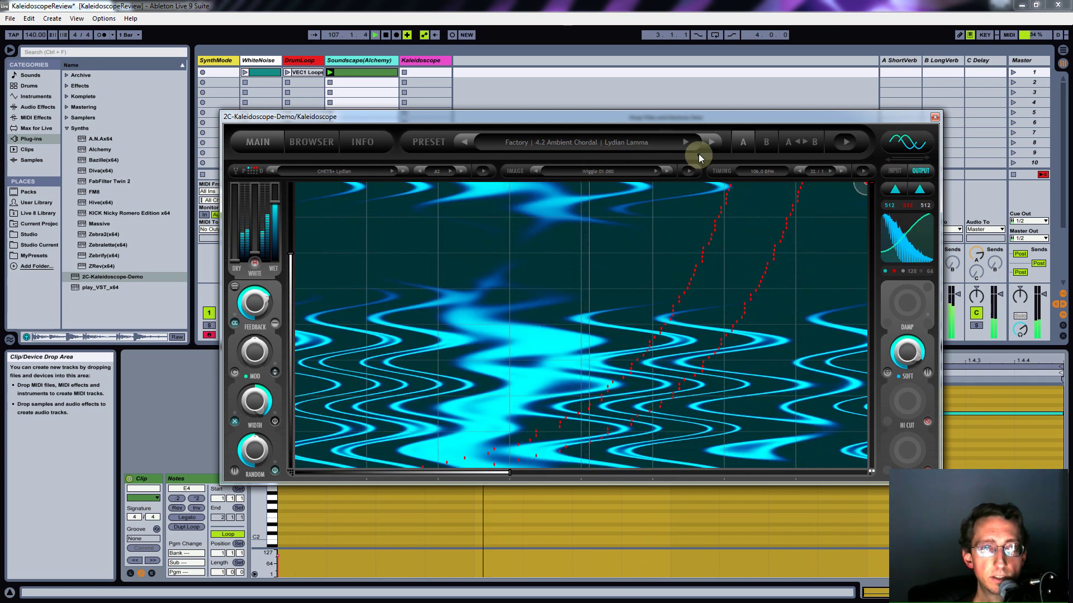
# Step: Load Forgotten Ancestor from 4.3 Ambient Harmonic
pyautogui.click(642, 142)
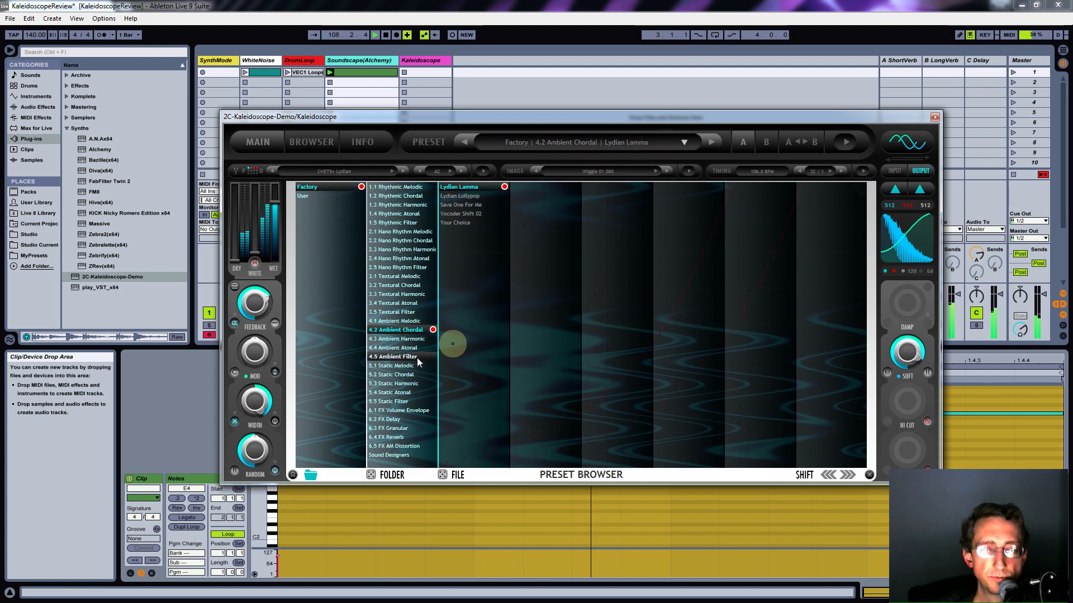
pyautogui.click(400, 339)
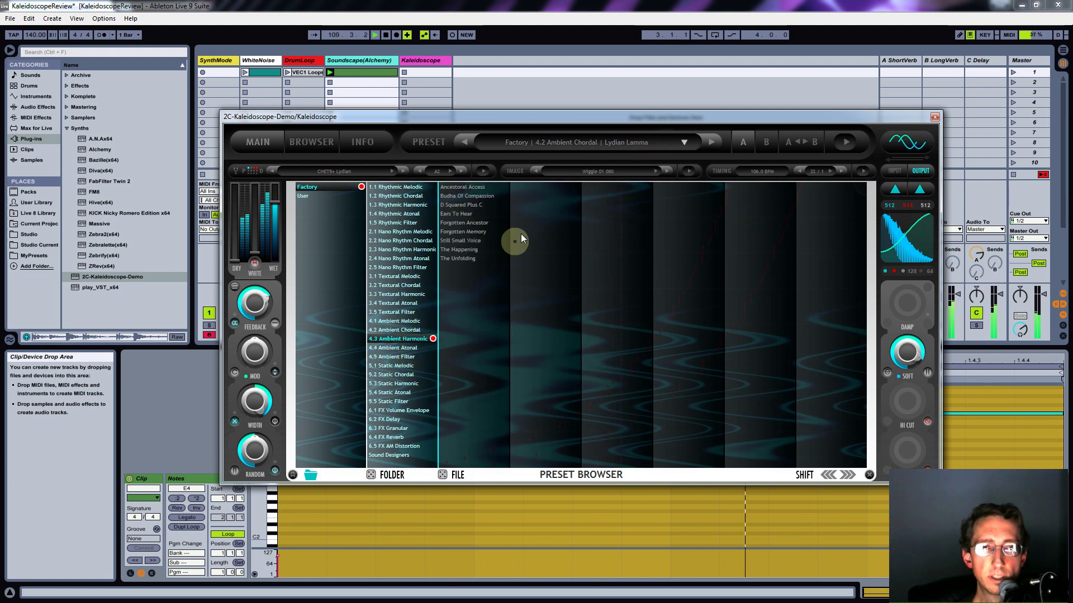
pyautogui.click(487, 223)
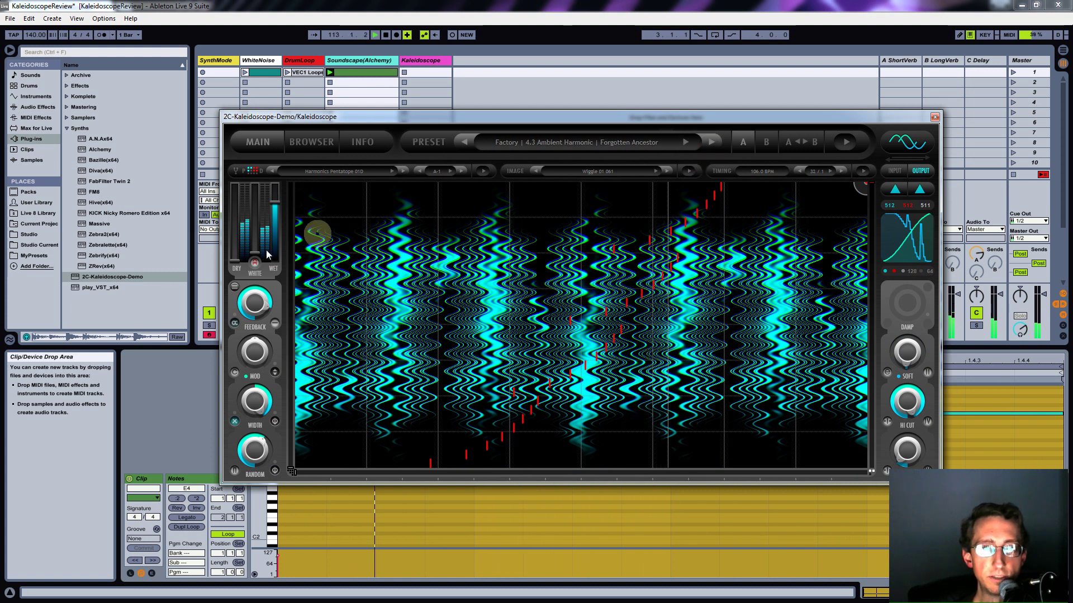
# Step: Raise the wet level to about 8.8 dB, check the input display, then switch to Chrome
pyautogui.moveTo(273, 205); pyautogui.dragTo(276, 191)
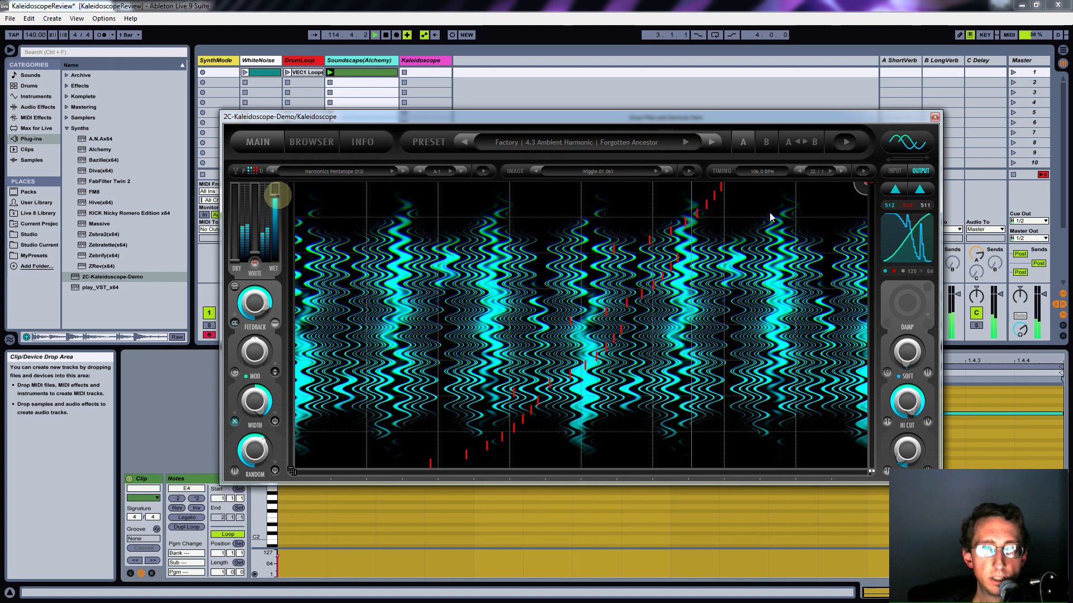
pyautogui.click(894, 172)
pyautogui.click(920, 171)
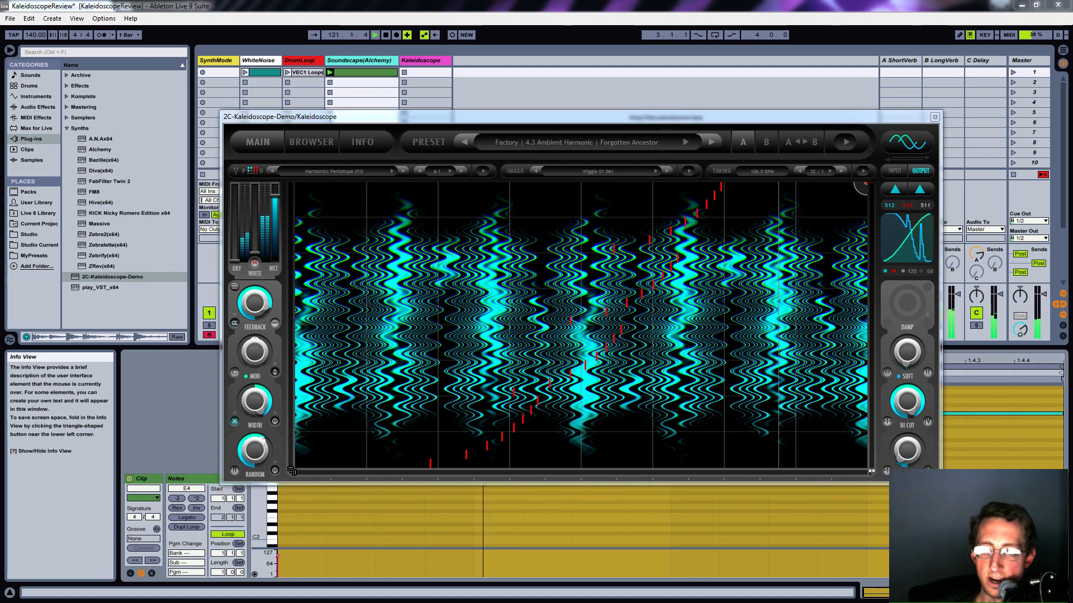
pyautogui.hotkey('alt', 'Tab')
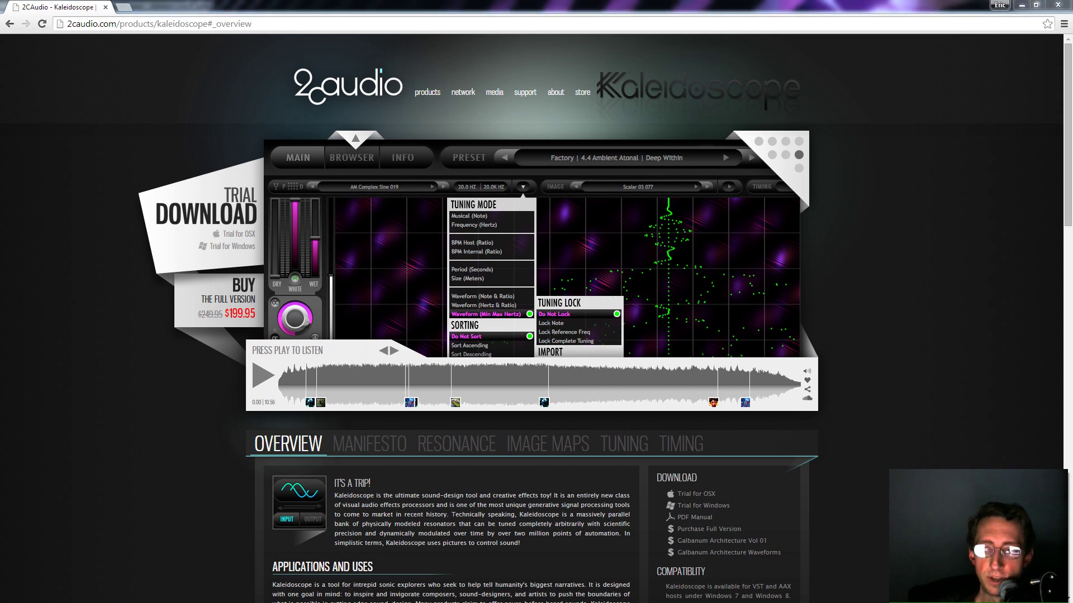
# Step: Switch from Chrome back to the Ableton Live set with Kaleidoscope using Alt+Tab
pyautogui.hotkey('alt', 'Tab')
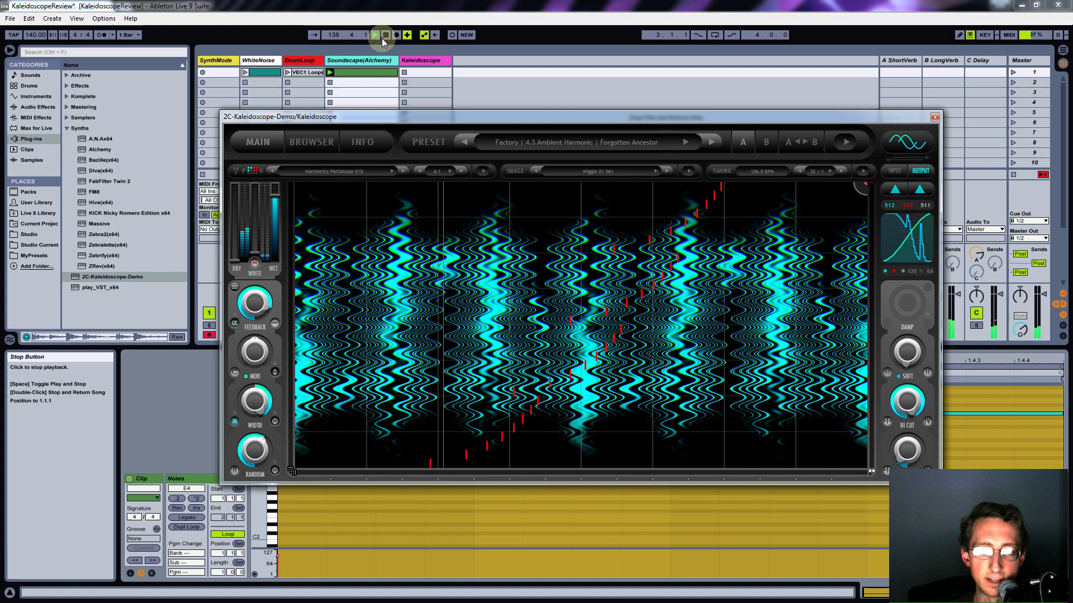
# Step: Audition Forgotten Memory and The Happening, then load The Unfolding from 4.3 Ambient Harmonic
pyautogui.click(624, 146)
pyautogui.click(467, 232)
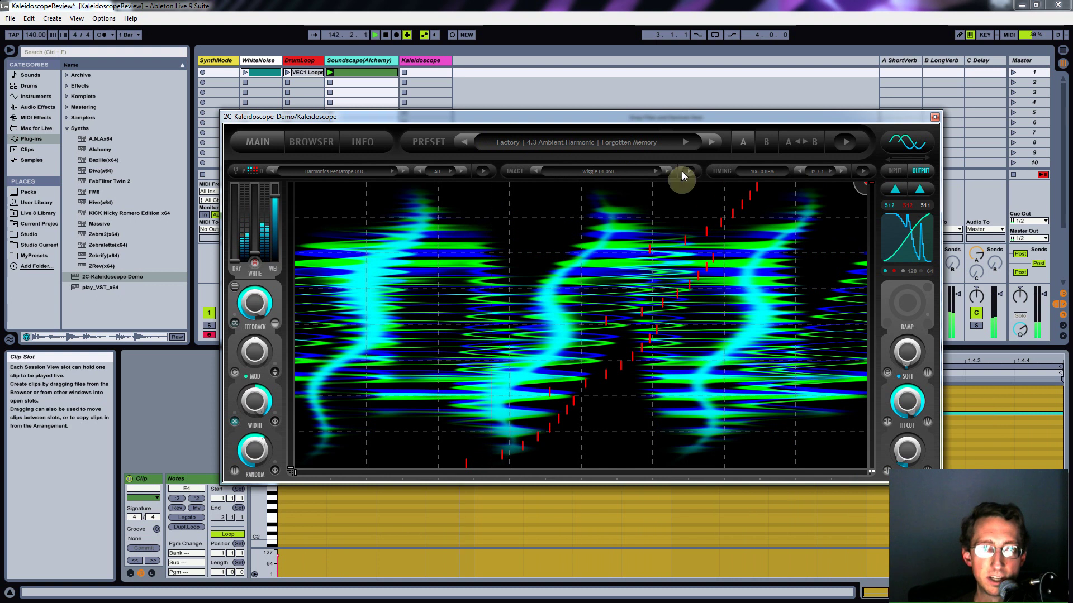
pyautogui.click(647, 143)
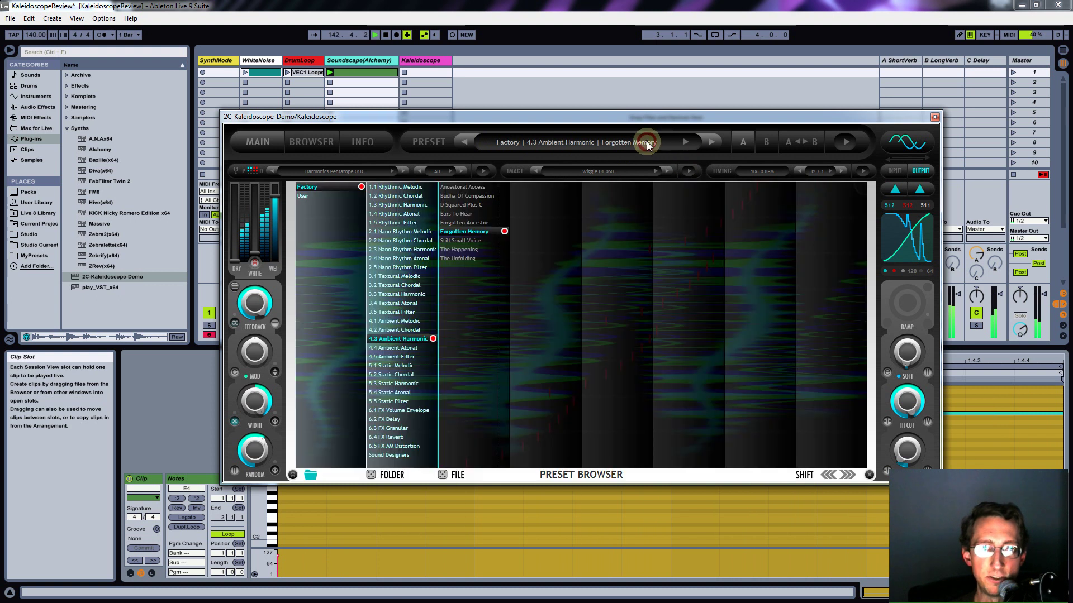
pyautogui.click(469, 249)
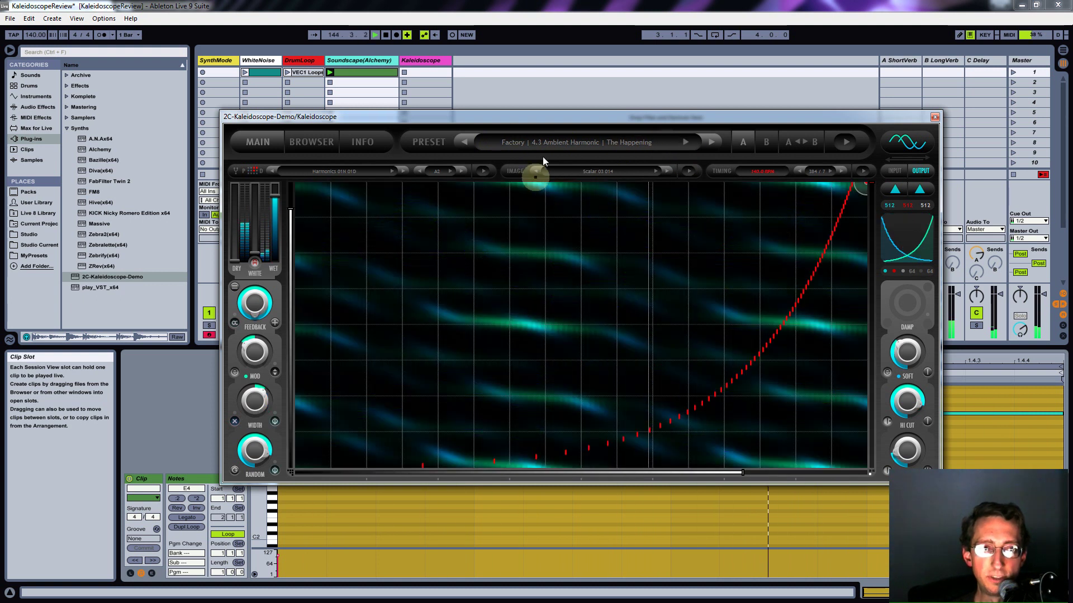
pyautogui.click(546, 143)
pyautogui.click(465, 259)
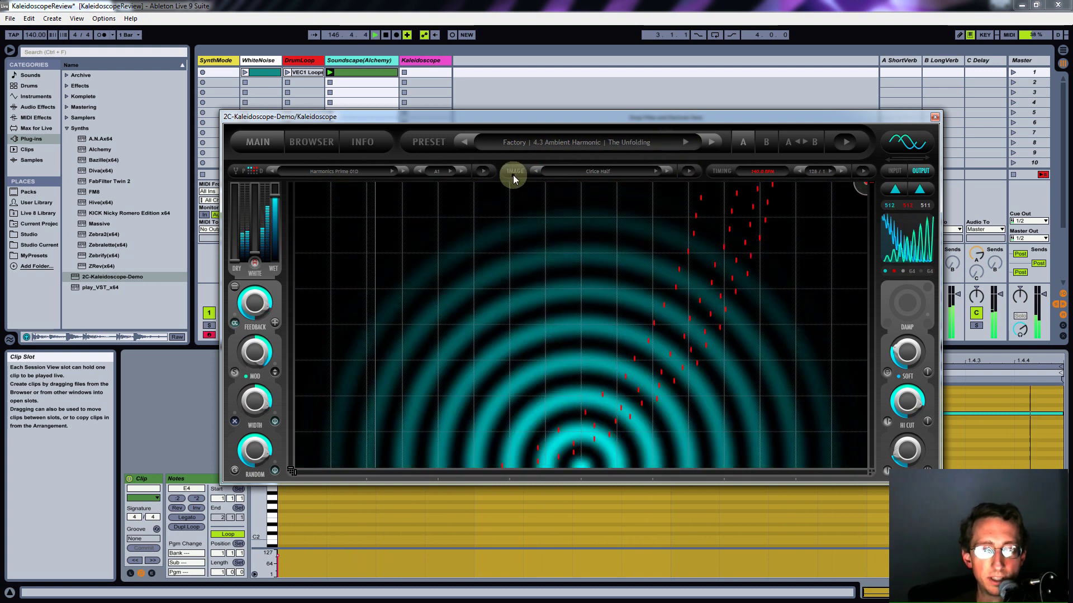
# Step: Click around The Unfolding's visualizer, ending on the timing measures and divisions selector
pyautogui.click(587, 459)
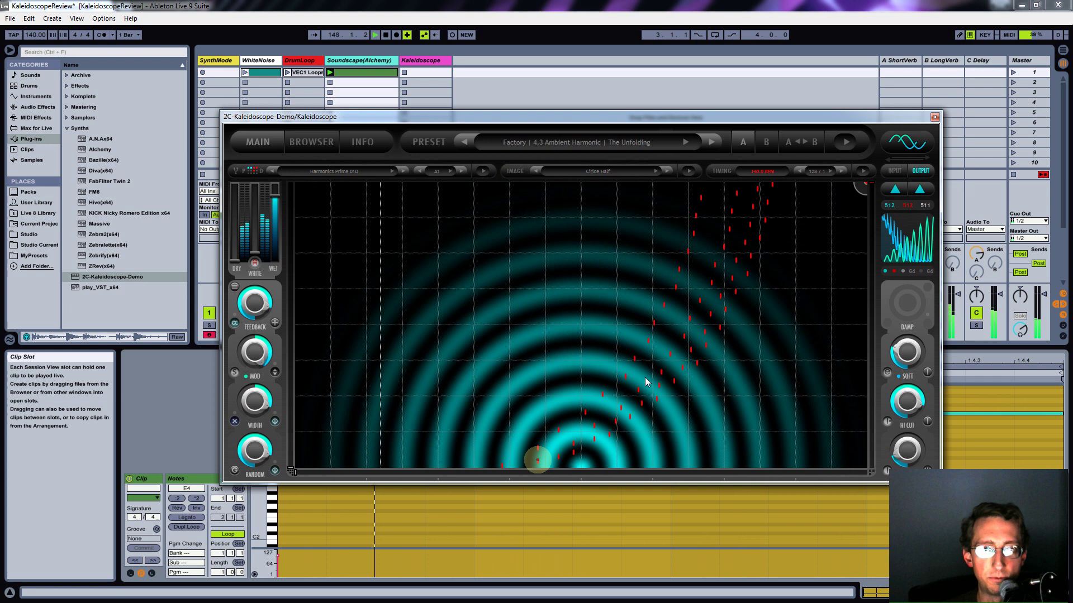
pyautogui.click(668, 215)
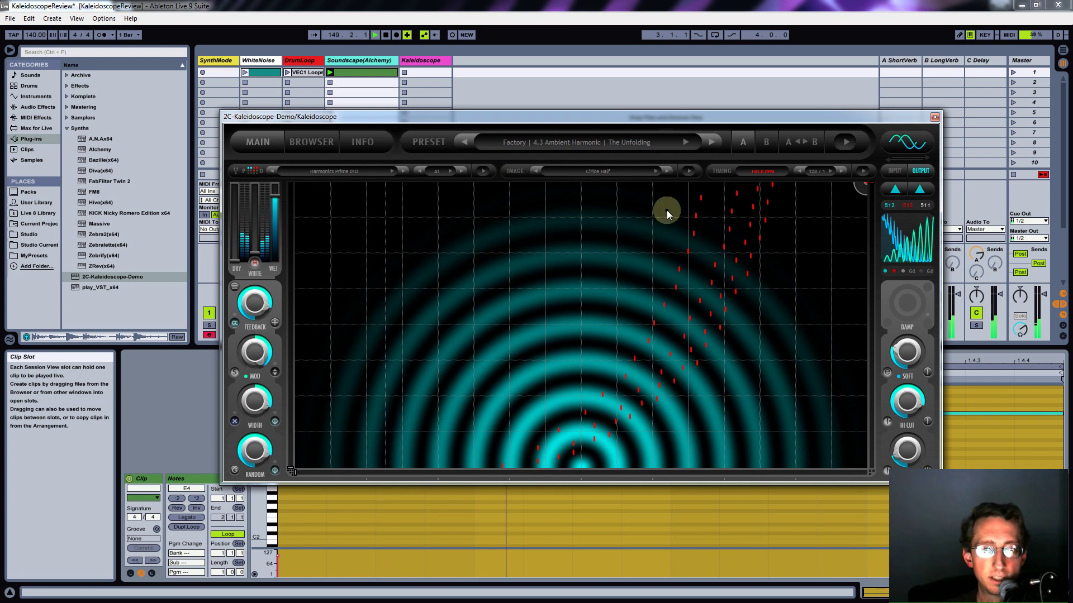
pyautogui.click(584, 285)
pyautogui.click(458, 395)
pyautogui.click(373, 426)
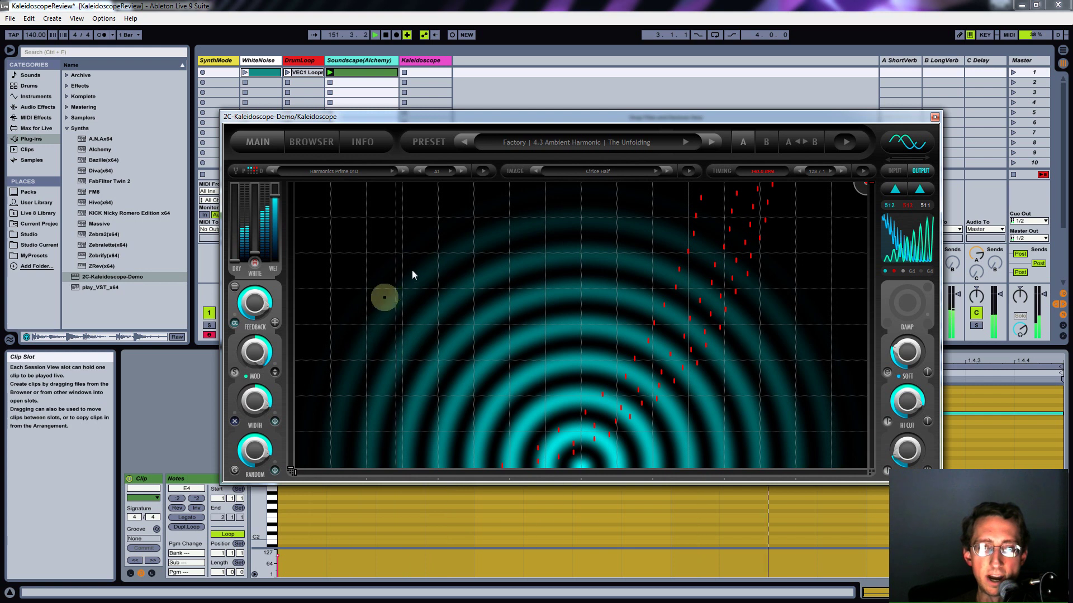
pyautogui.click(565, 211)
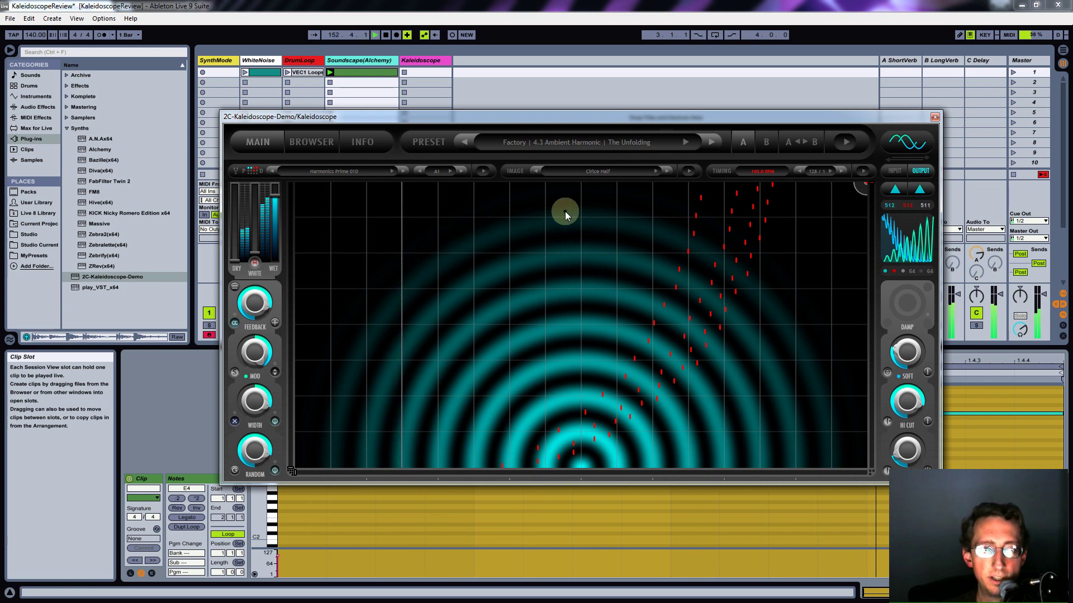
pyautogui.click(563, 450)
pyautogui.click(588, 371)
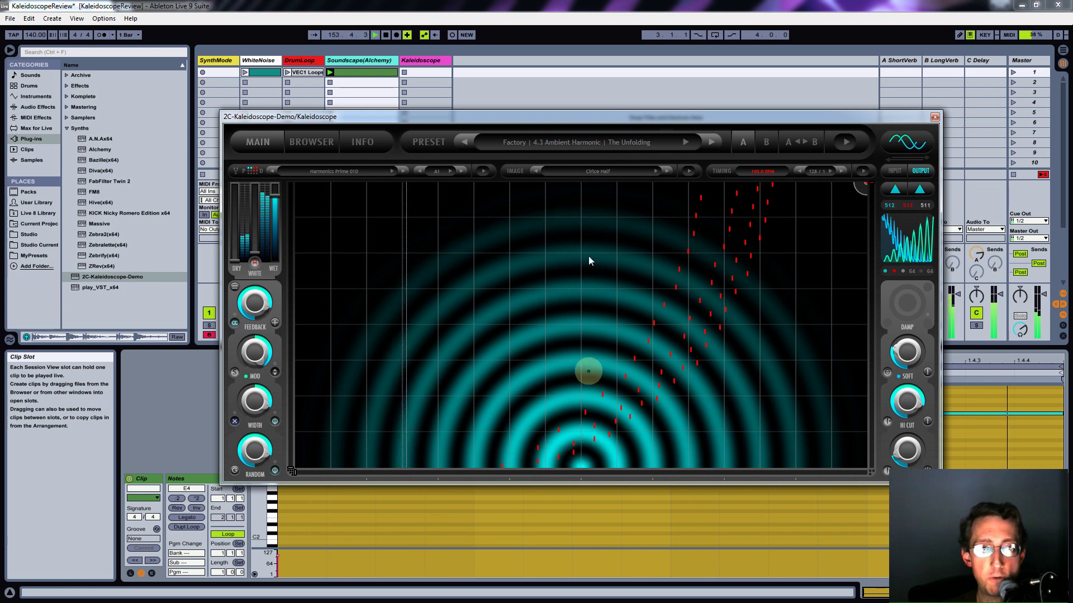
pyautogui.click(589, 268)
pyautogui.click(582, 211)
pyautogui.click(571, 434)
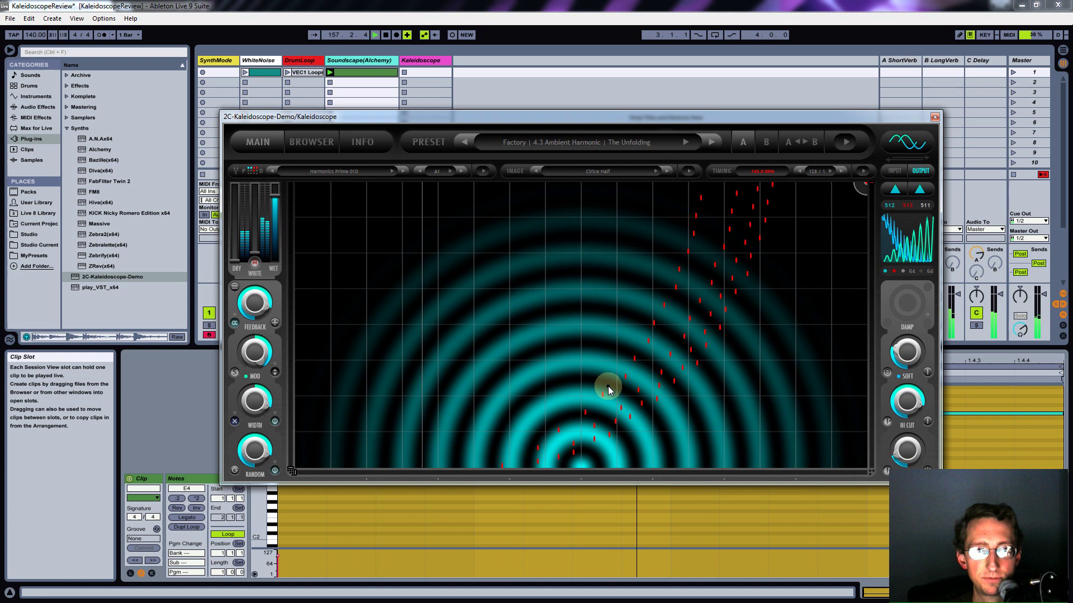
pyautogui.click(813, 172)
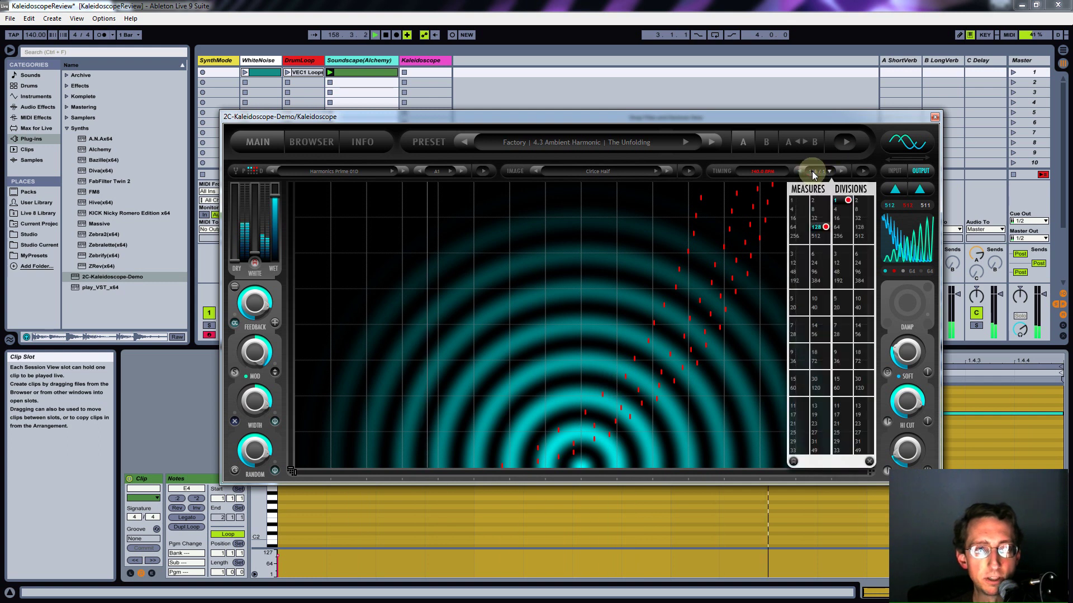
# Step: Set the image scan timing to 32, then 16 measures, and show the INFO page
pyautogui.click(815, 221)
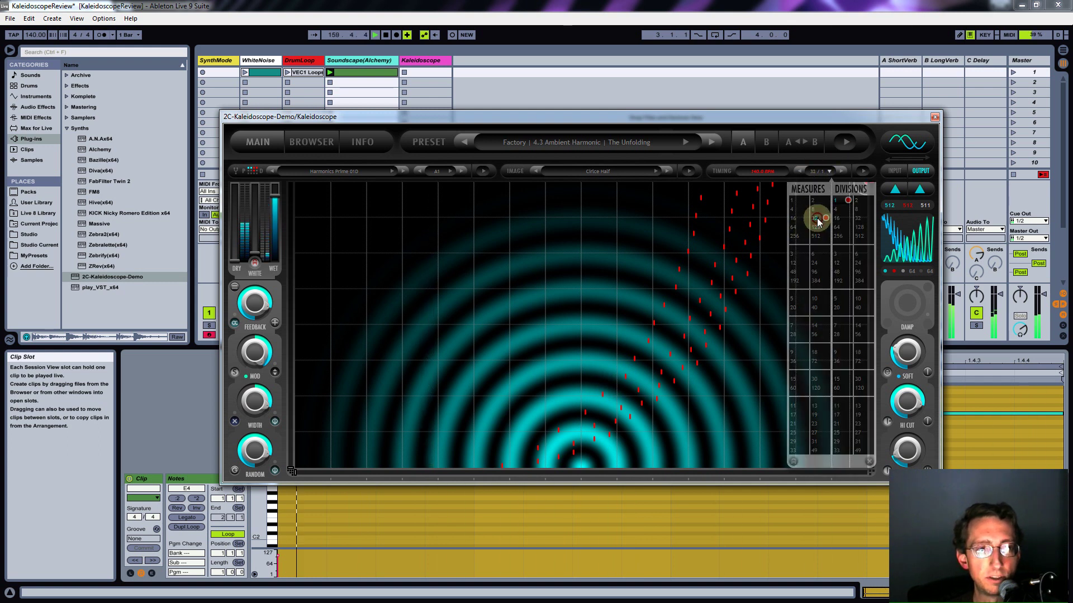
pyautogui.click(816, 173)
pyautogui.click(798, 222)
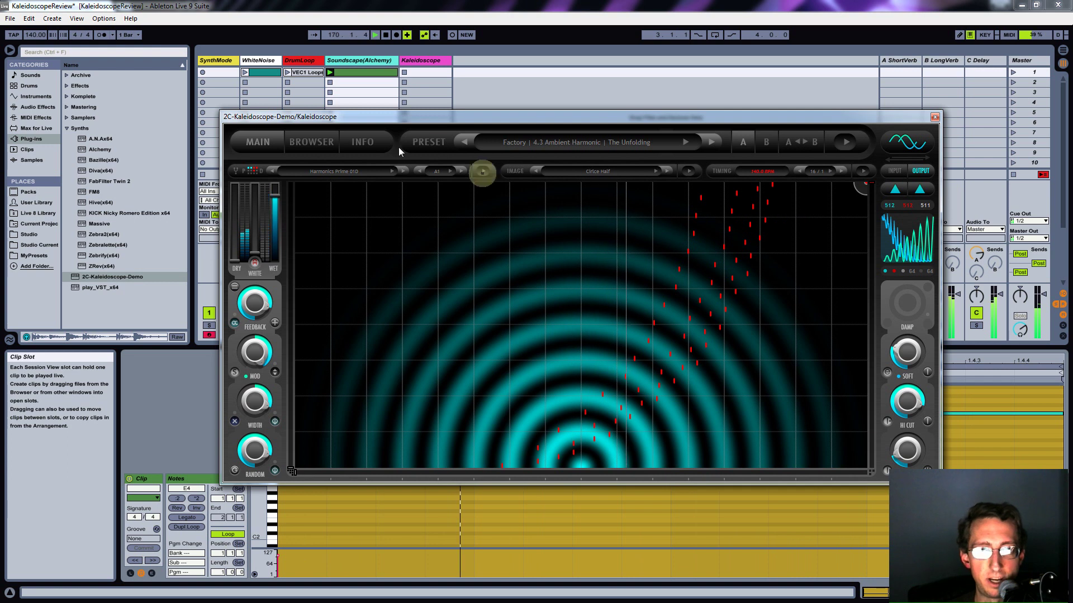
pyautogui.click(365, 144)
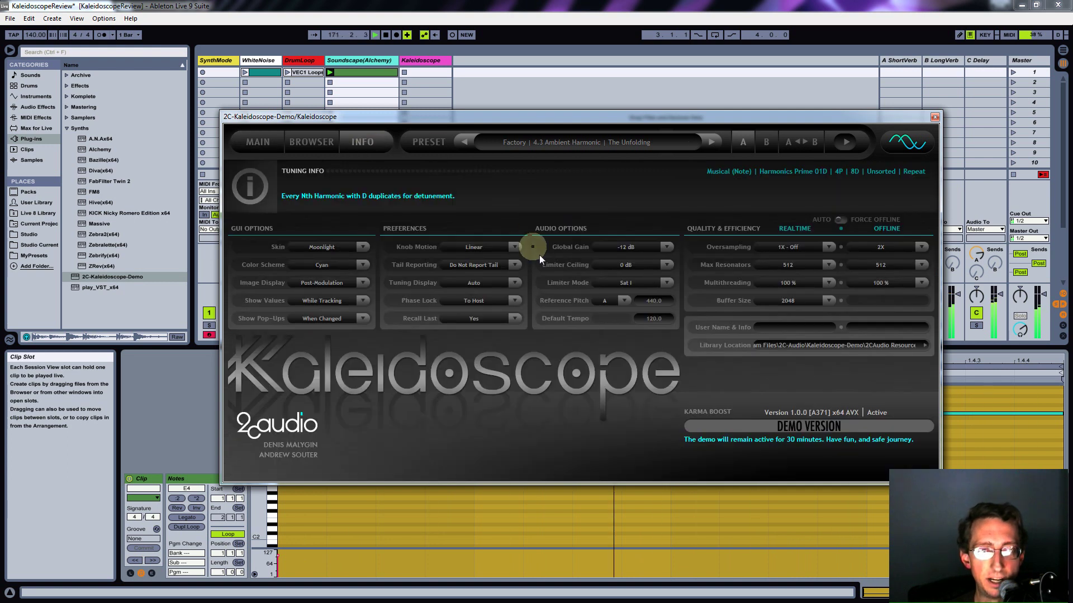
# Step: Turn Kaleidoscope's output Limiter Mode off and return to the main visualizer
pyautogui.click(667, 284)
pyautogui.click(695, 284)
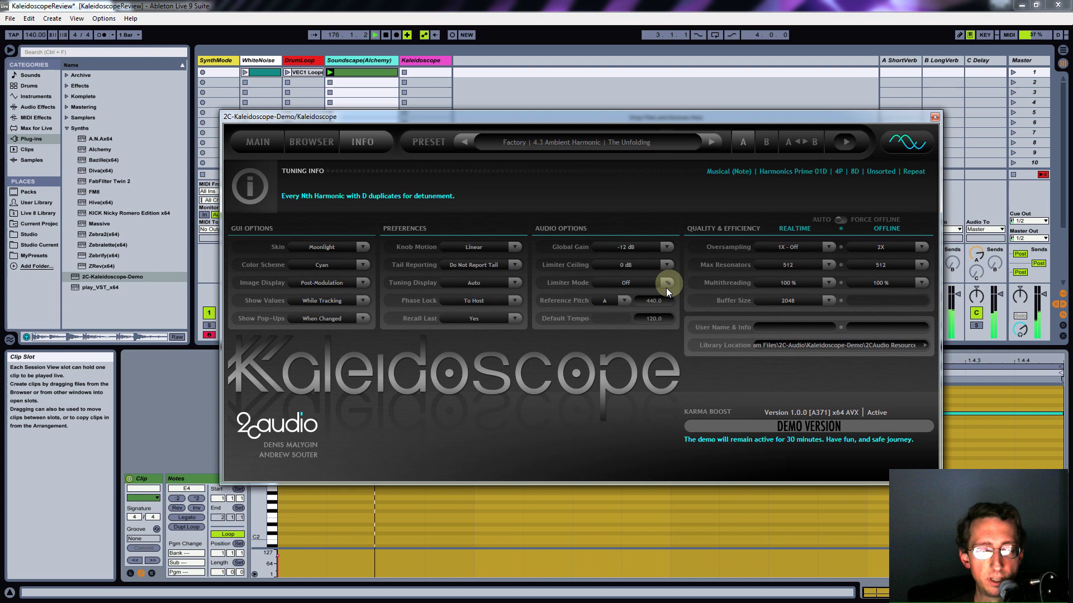
pyautogui.click(253, 139)
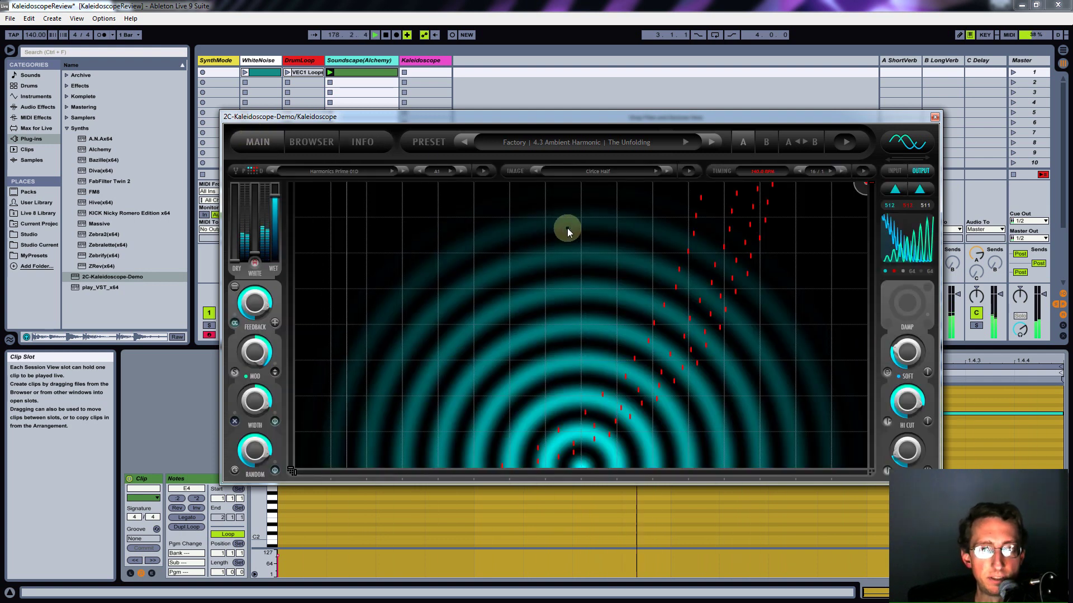
# Step: Change Kaleidoscope's Color Scheme to Magenta and return to the main view
pyautogui.click(372, 141)
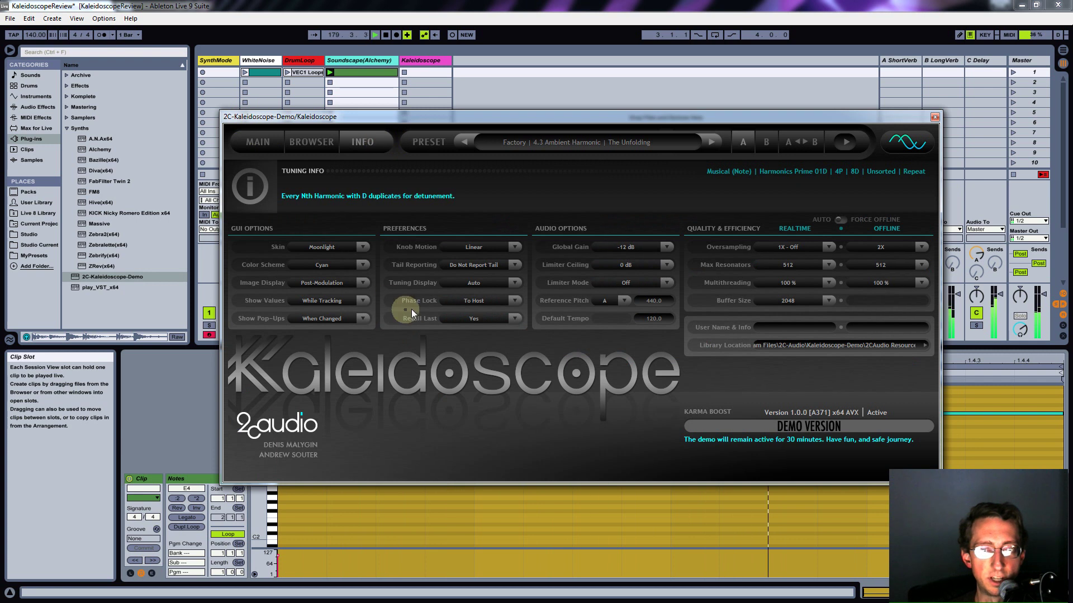
pyautogui.click(360, 265)
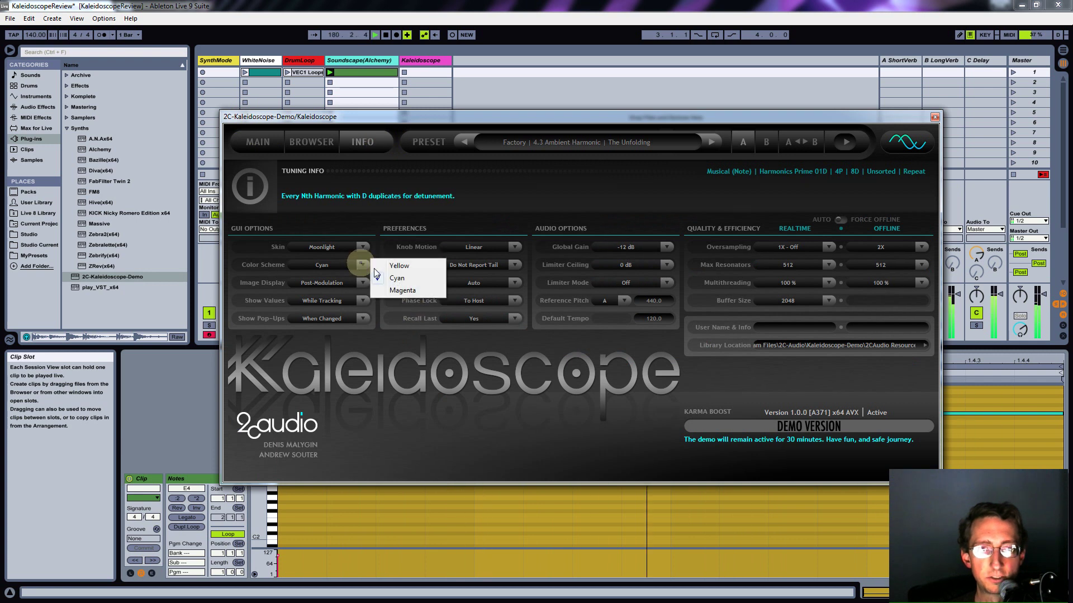
pyautogui.click(394, 289)
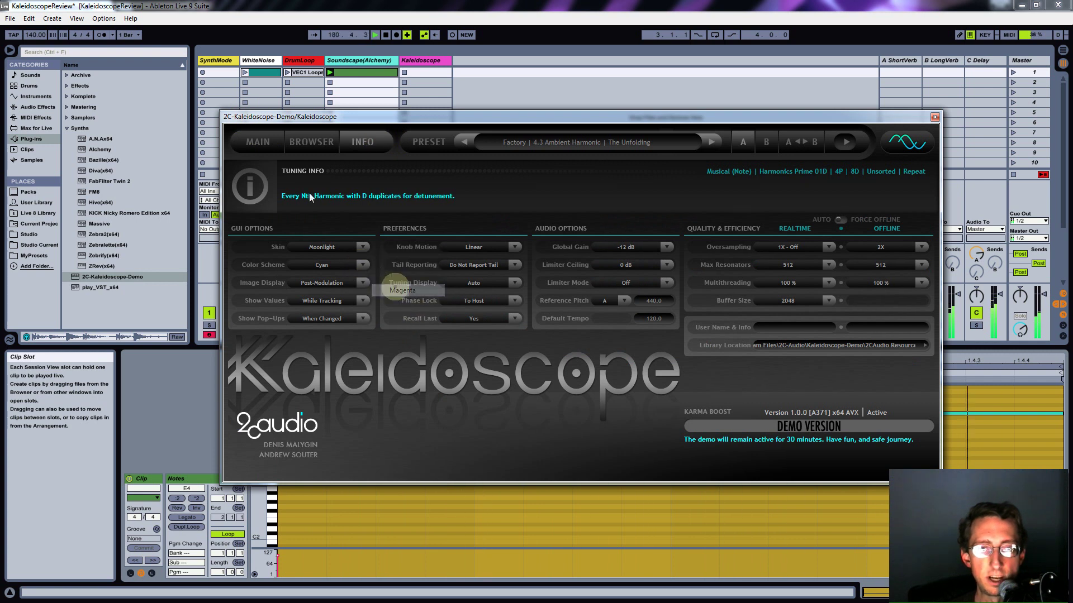
pyautogui.click(252, 141)
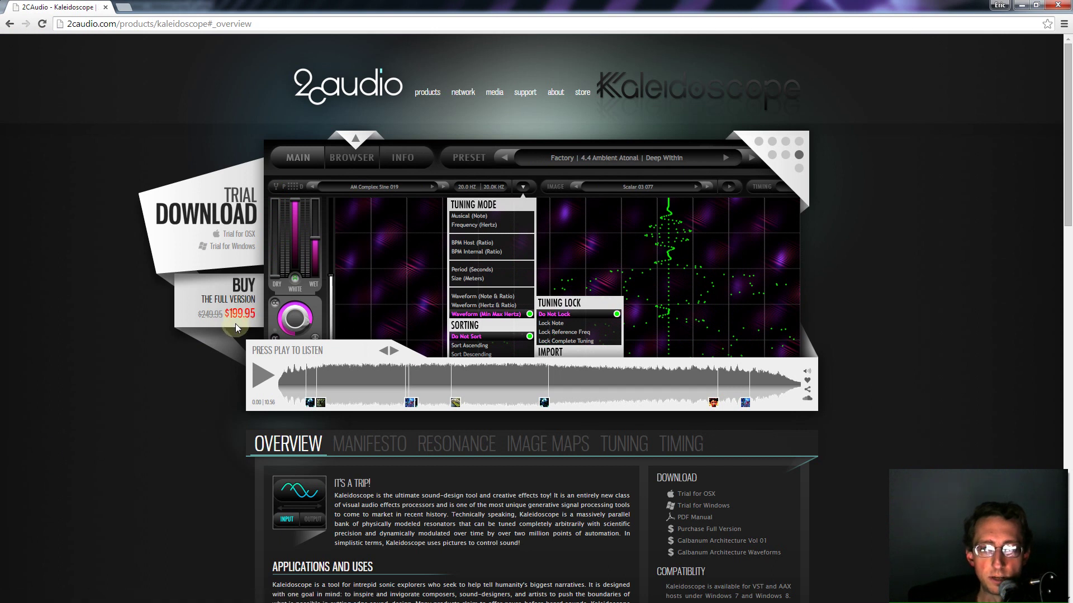
# Step: Flip to the Live set, then back to the Kaleidoscope product page showing the $199.95 full version
pyautogui.hotkey('alt', 'Tab')
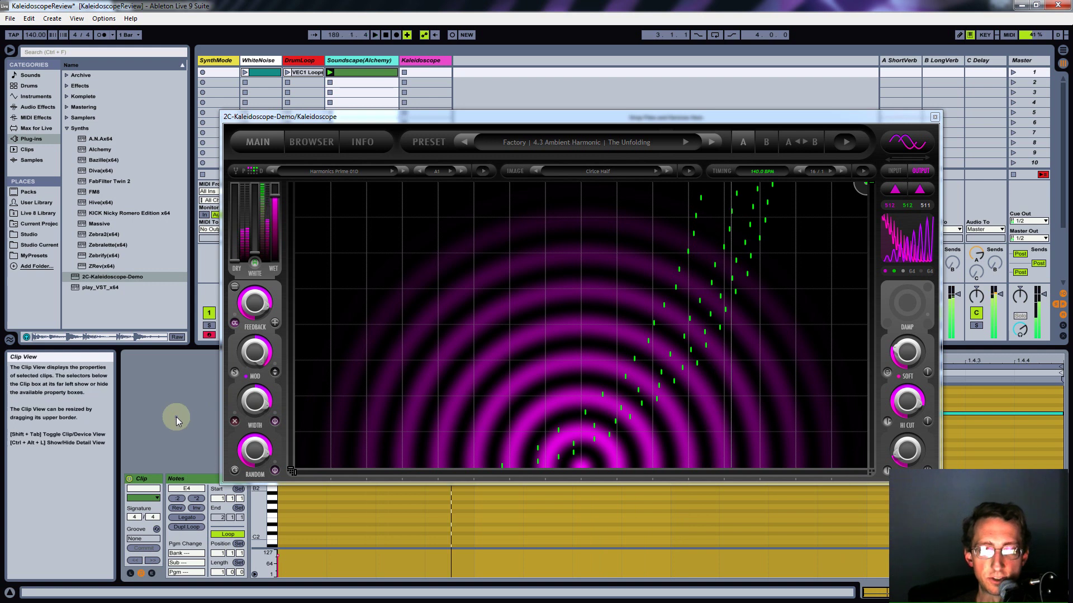
pyautogui.hotkey('alt', 'Tab')
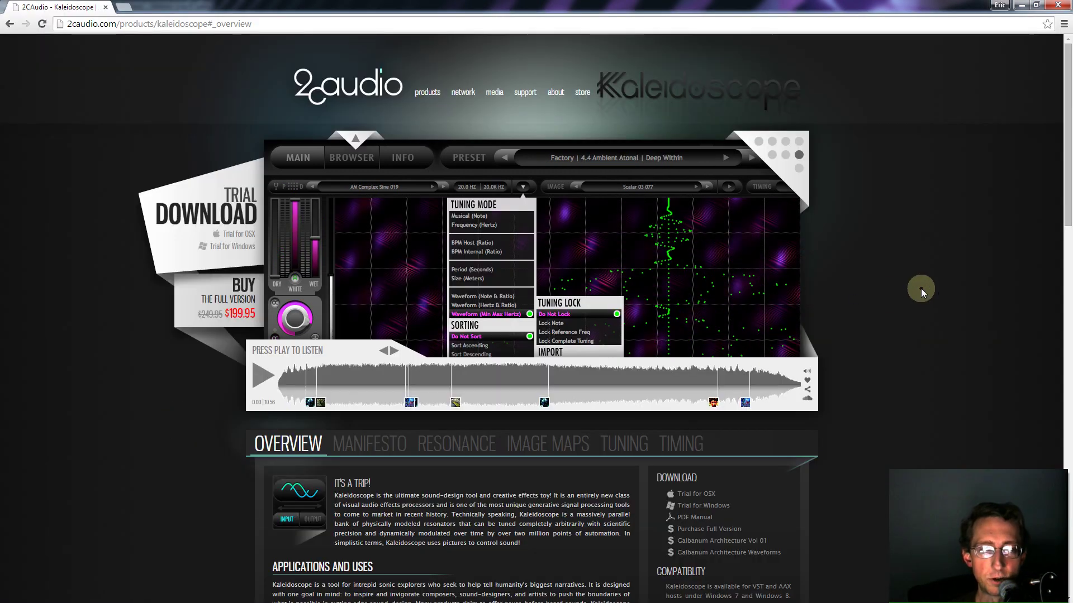